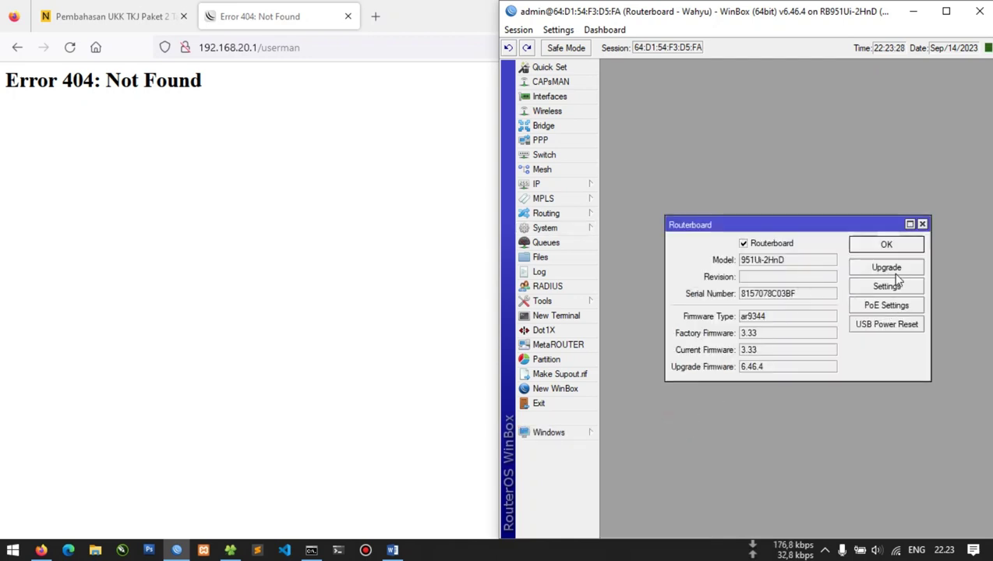
# Decline the RouterBOARD firmware upgrade and close the RouterBOARD information
pyautogui.click(889, 268)
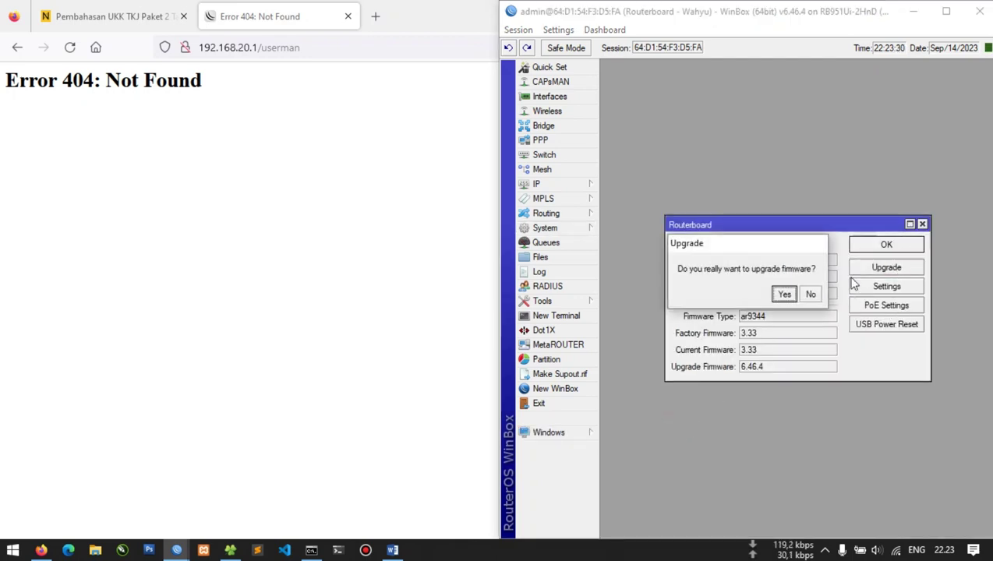
pyautogui.click(810, 294)
pyautogui.click(922, 224)
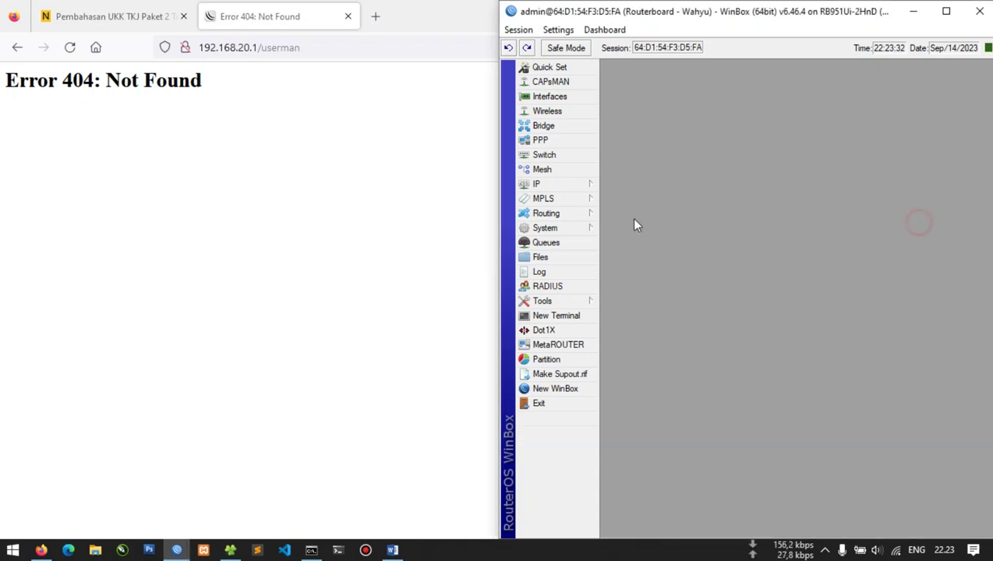
# Verify the package installation, then download and install RouterOS 6.49.10
pyautogui.click(576, 231)
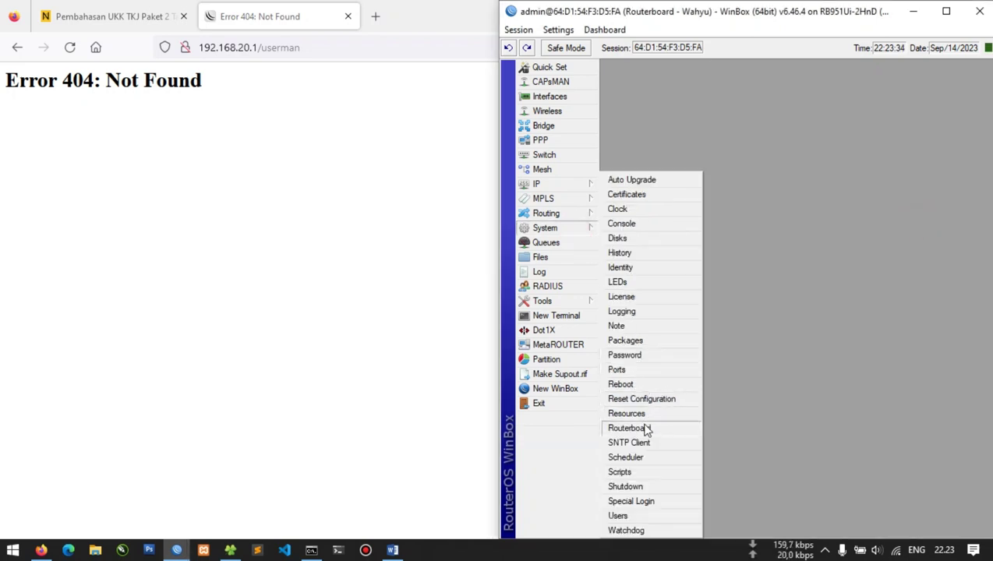
pyautogui.click(634, 343)
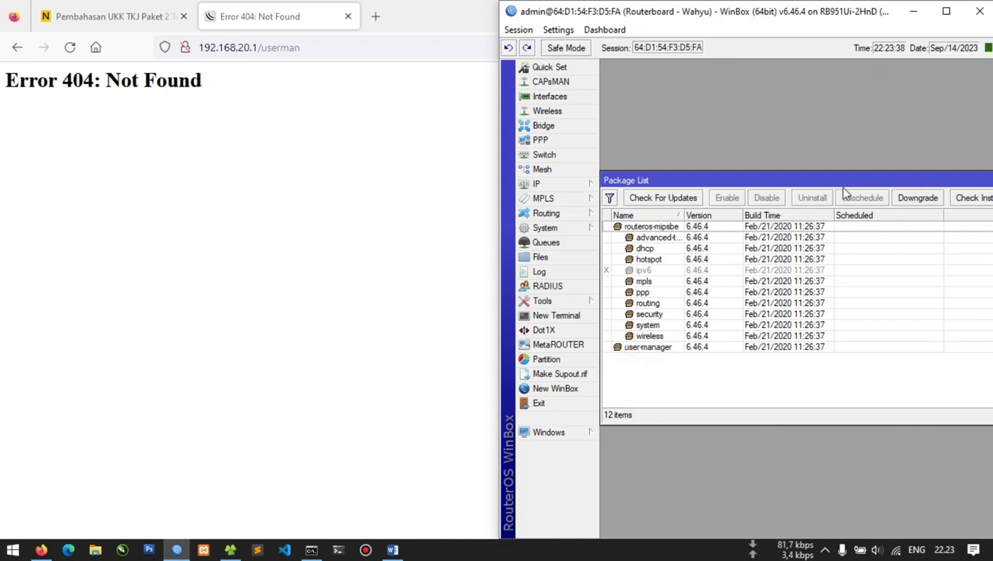
pyautogui.click(946, 10)
pyautogui.click(485, 194)
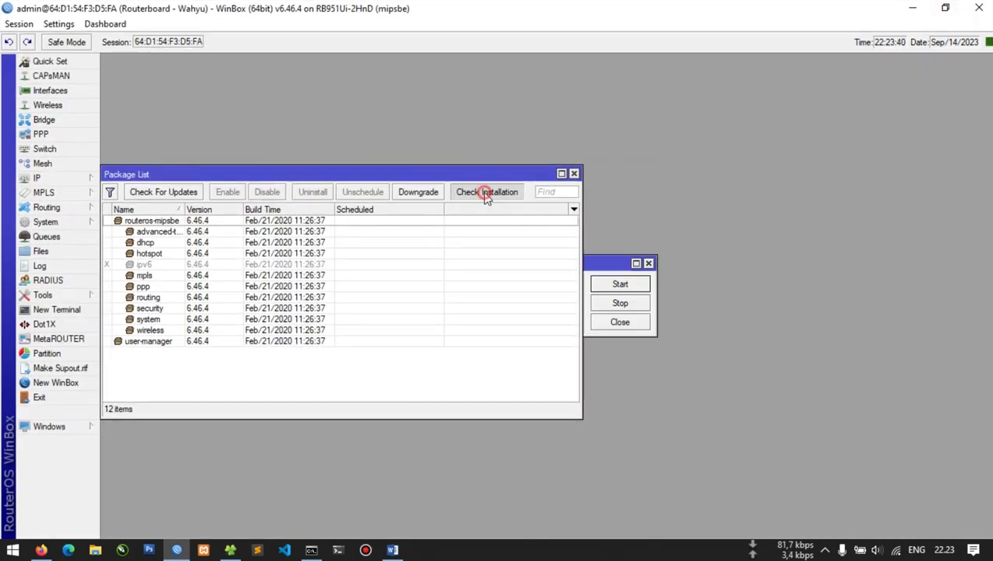
pyautogui.click(638, 323)
pyautogui.click(150, 192)
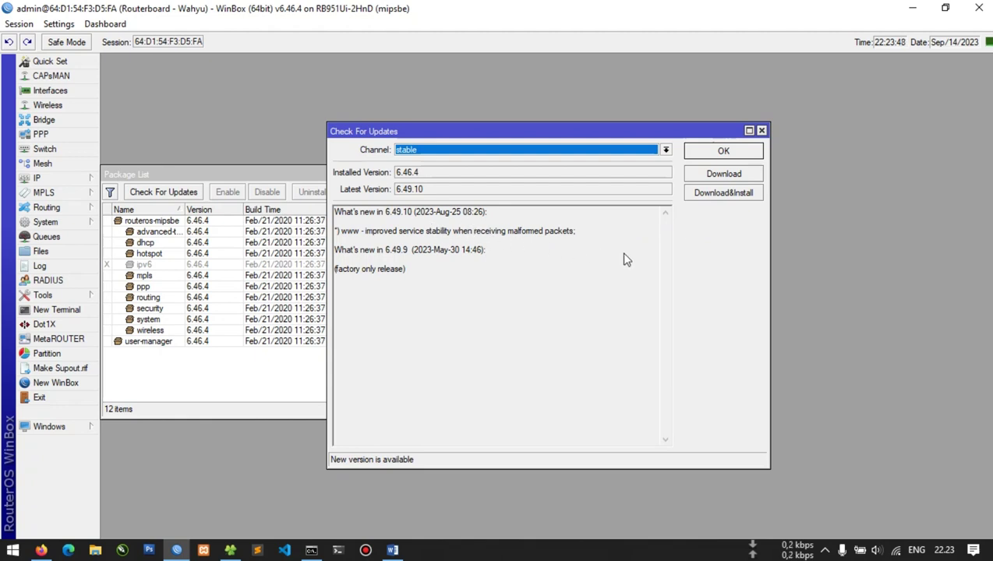
pyautogui.click(708, 197)
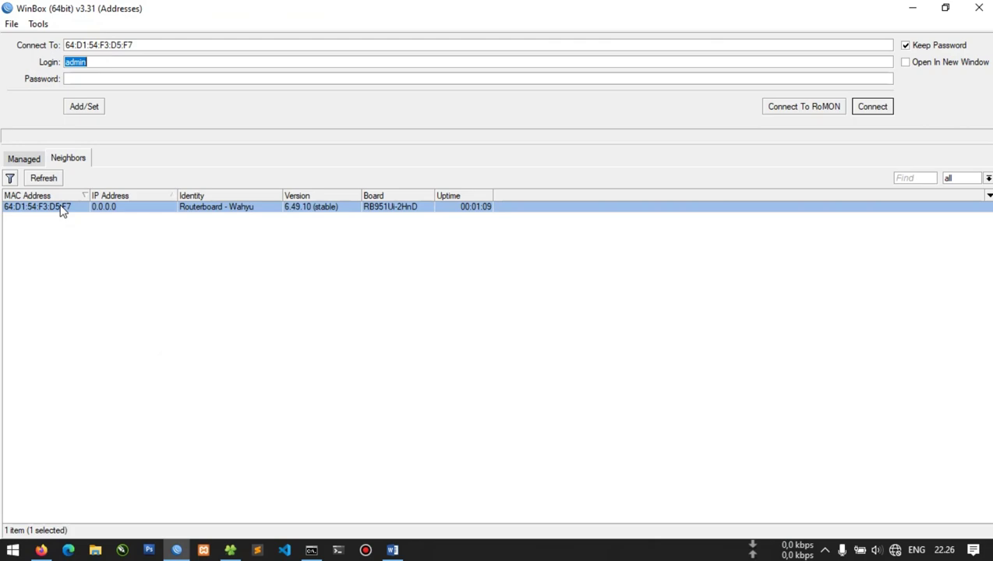
# Reconnect to the upgraded router, skipping the expired-password change
pyautogui.doubleClick(62, 207)
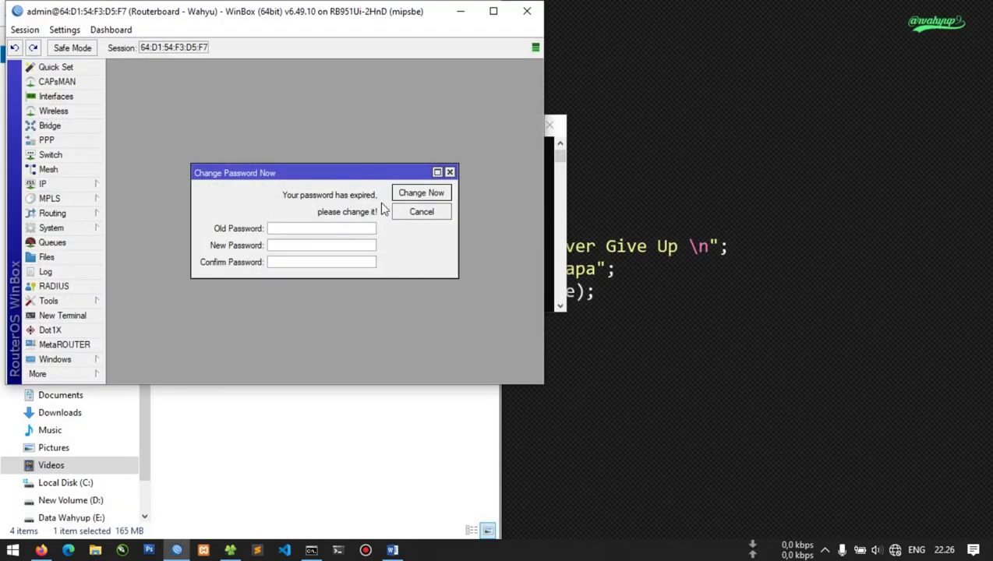
pyautogui.click(450, 173)
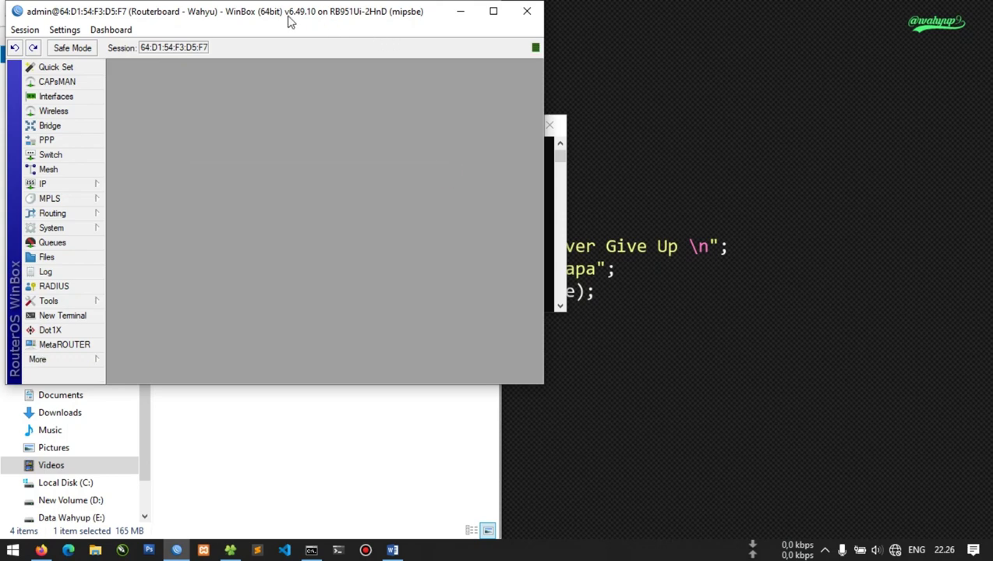
pyautogui.moveTo(315, 19); pyautogui.dragTo(328, 37)
pyautogui.doubleClick(335, 34)
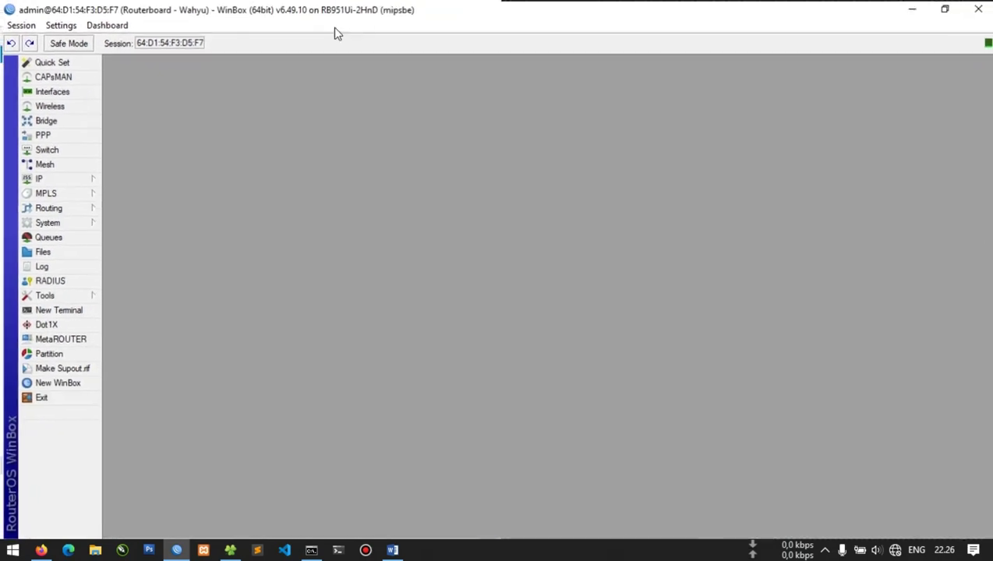
# Confirm the hotspot RADIUS server at 127.0.0.1 and accept incoming RADIUS on port 3799
pyautogui.click(77, 281)
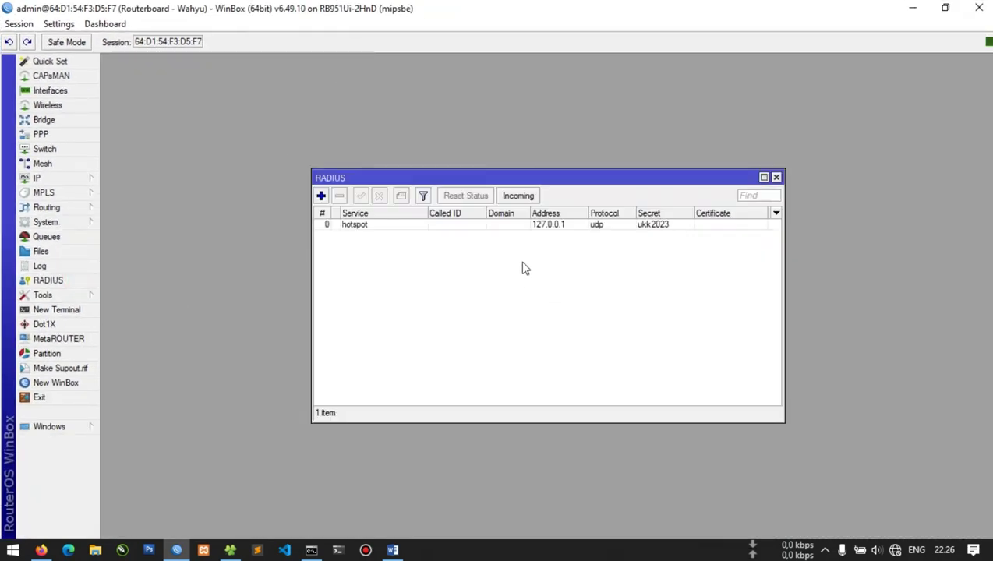
pyautogui.doubleClick(456, 226)
pyautogui.click(496, 277)
pyautogui.click(541, 273)
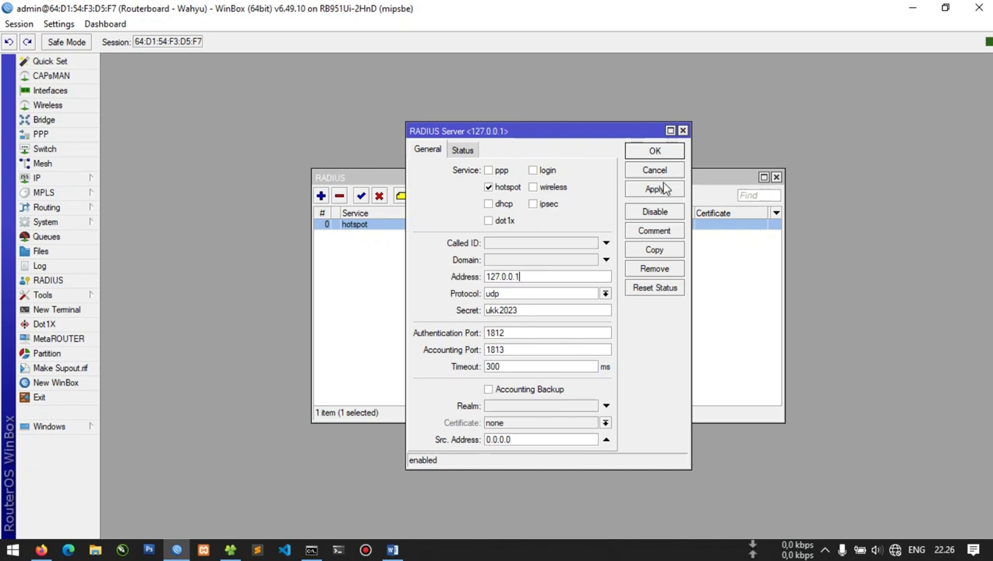
pyautogui.click(678, 192)
pyautogui.click(660, 153)
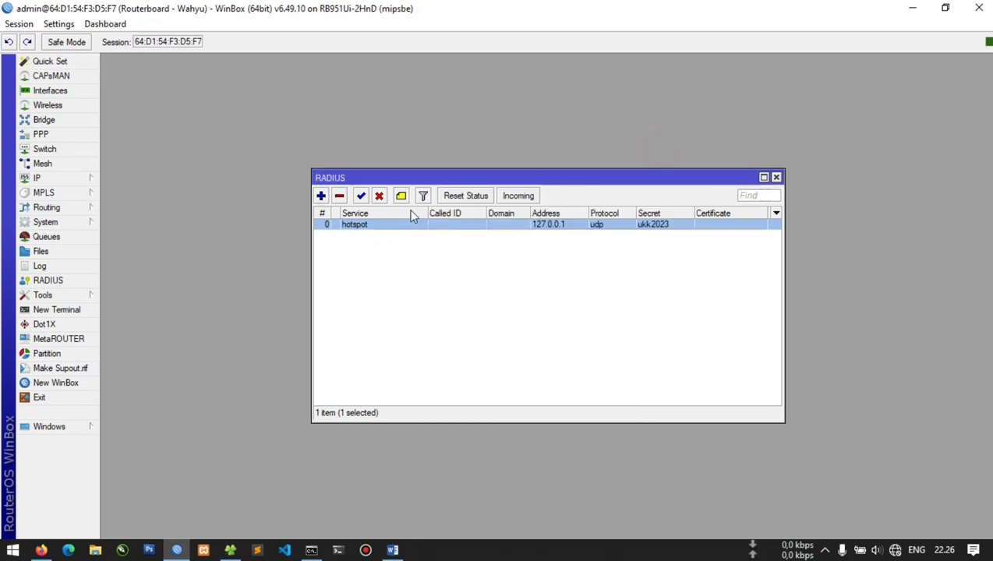
pyautogui.click(516, 196)
pyautogui.click(616, 259)
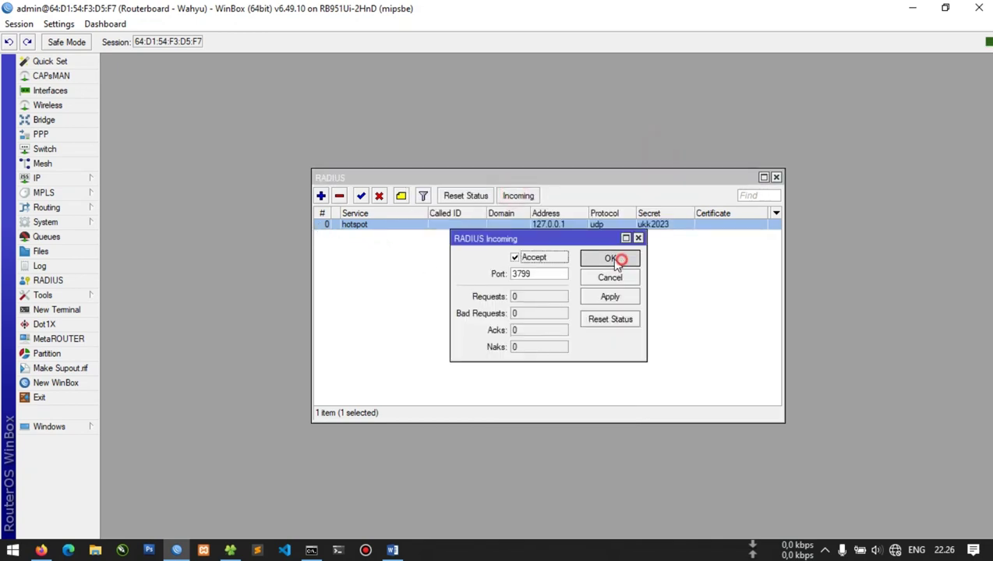
pyautogui.click(66, 178)
# Check that hotspot server profile hsprof1 has RADIUS enabled
pyautogui.click(142, 294)
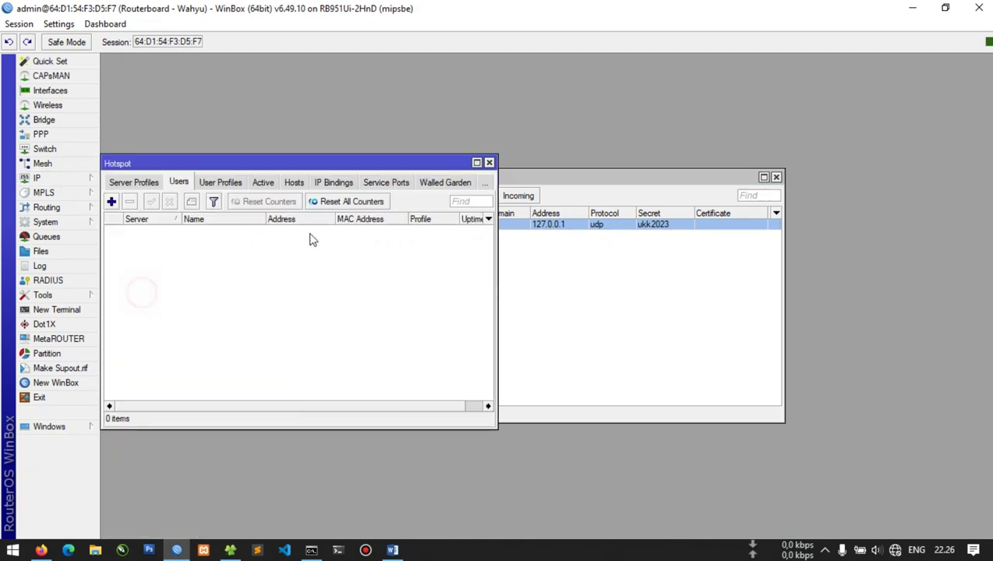
pyautogui.click(133, 182)
pyautogui.click(121, 183)
pyautogui.click(170, 182)
pyautogui.doubleClick(182, 241)
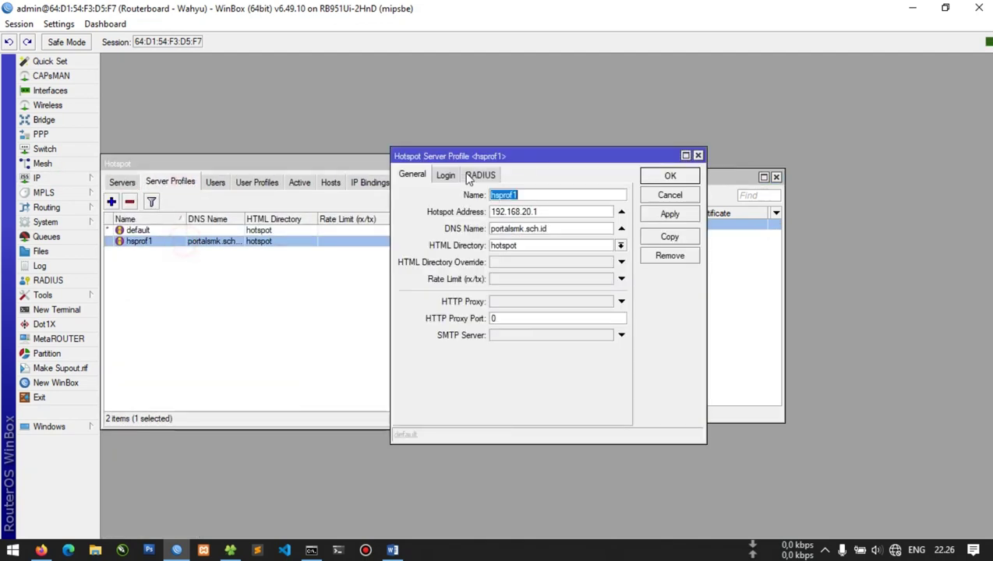
pyautogui.click(492, 175)
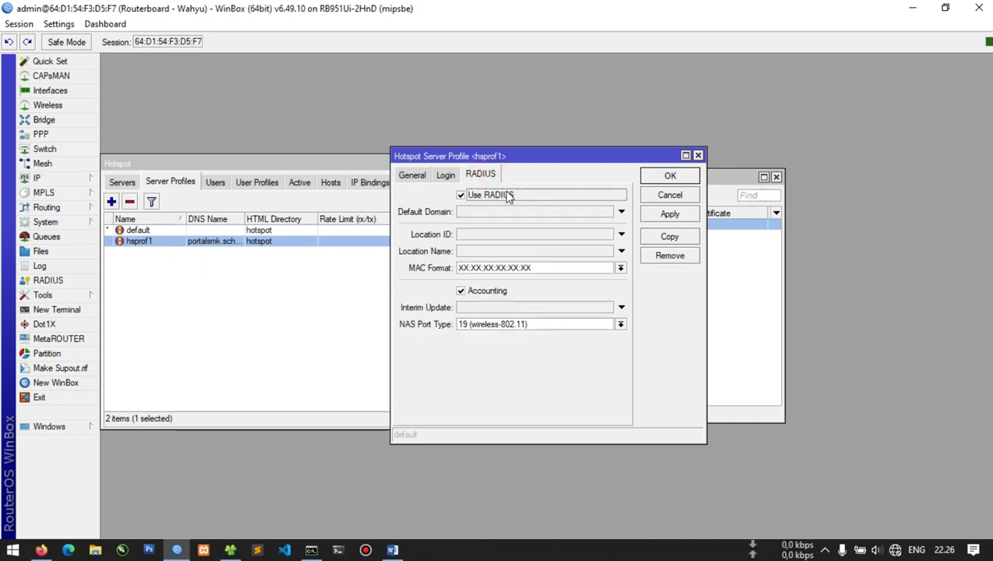
# Close the WinBox windows and join the UKK hotspot Wi-Fi network
pyautogui.click(698, 157)
pyautogui.click(489, 163)
pyautogui.click(776, 177)
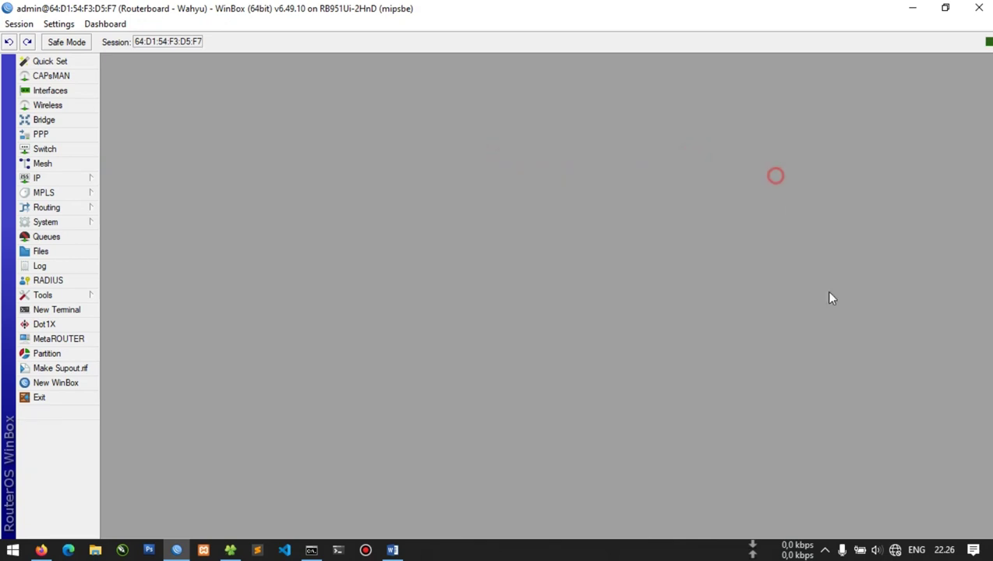
pyautogui.click(895, 550)
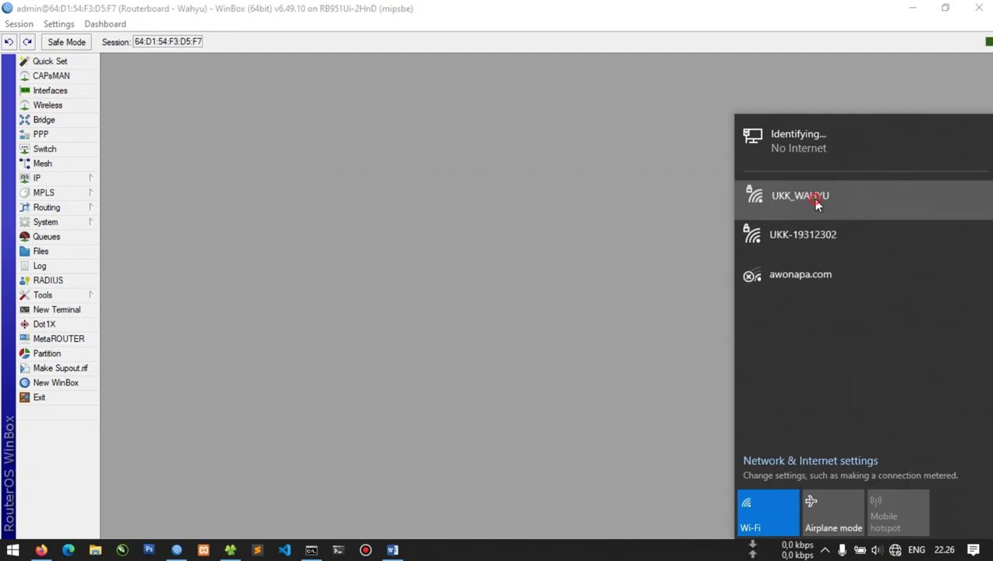
pyautogui.click(816, 200)
pyautogui.click(919, 265)
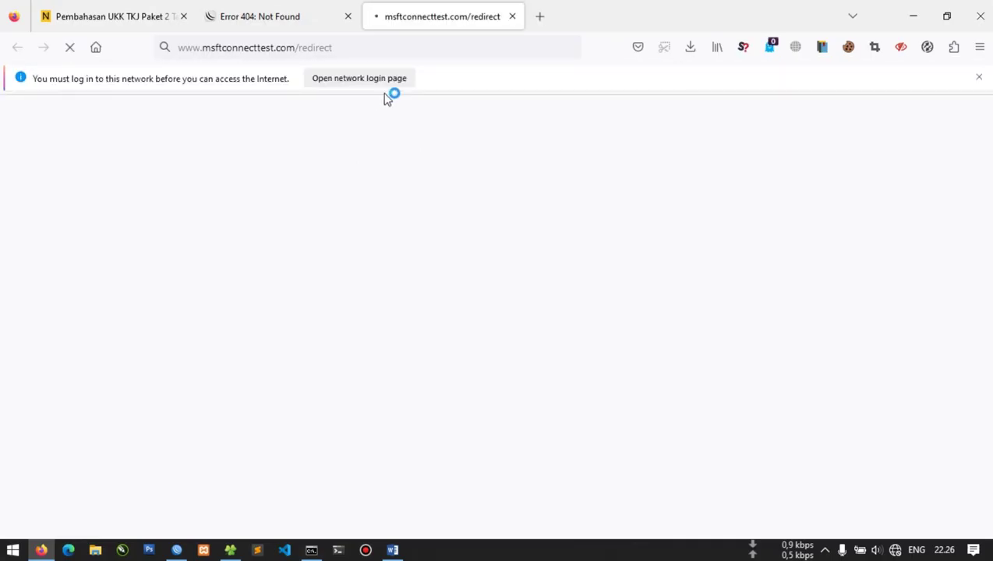
# Reload the 192.168.20.1/userman page in Firefox
pyautogui.click(533, 20)
pyautogui.click(265, 11)
pyautogui.click(277, 47)
pyautogui.press('Return')
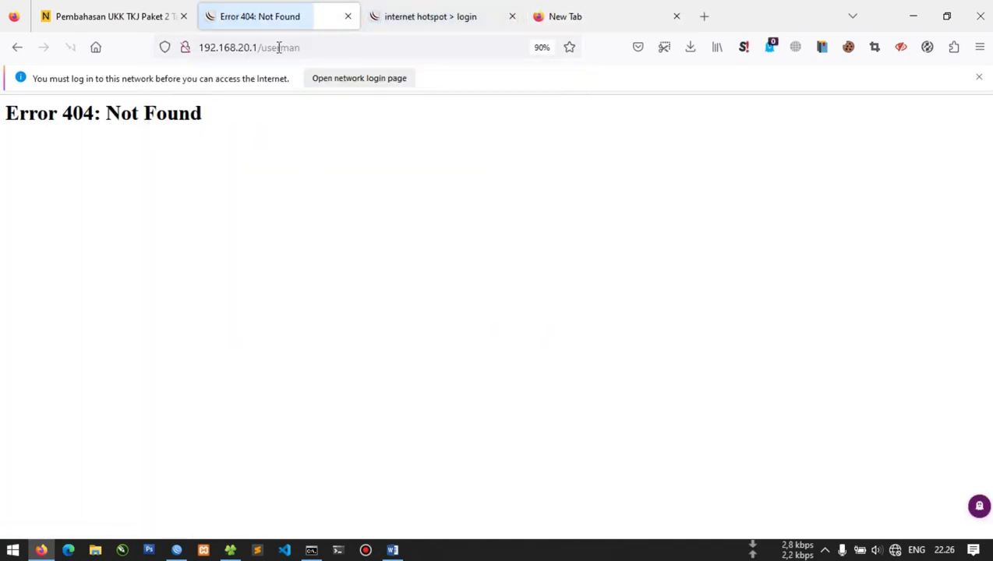
pyautogui.click(321, 48)
pyautogui.press('Return')
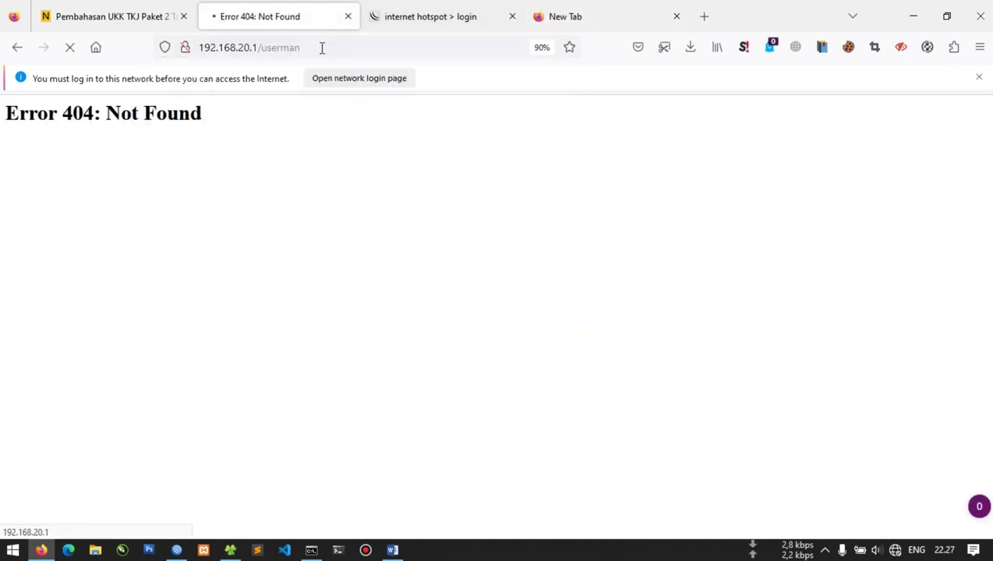
pyautogui.click(338, 163)
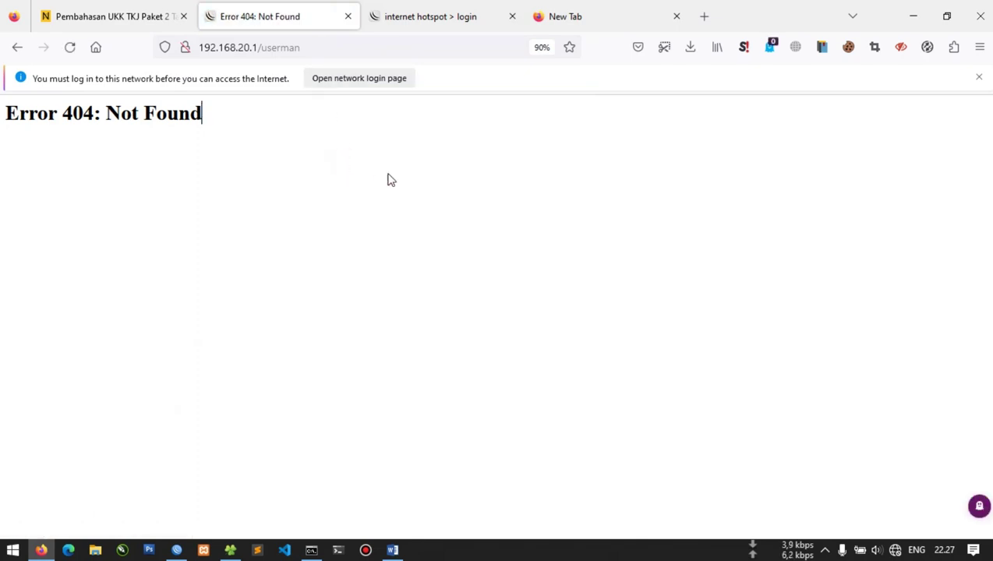
# Submit the hotspot login with the account password, then return to WinBox
pyautogui.click(488, 6)
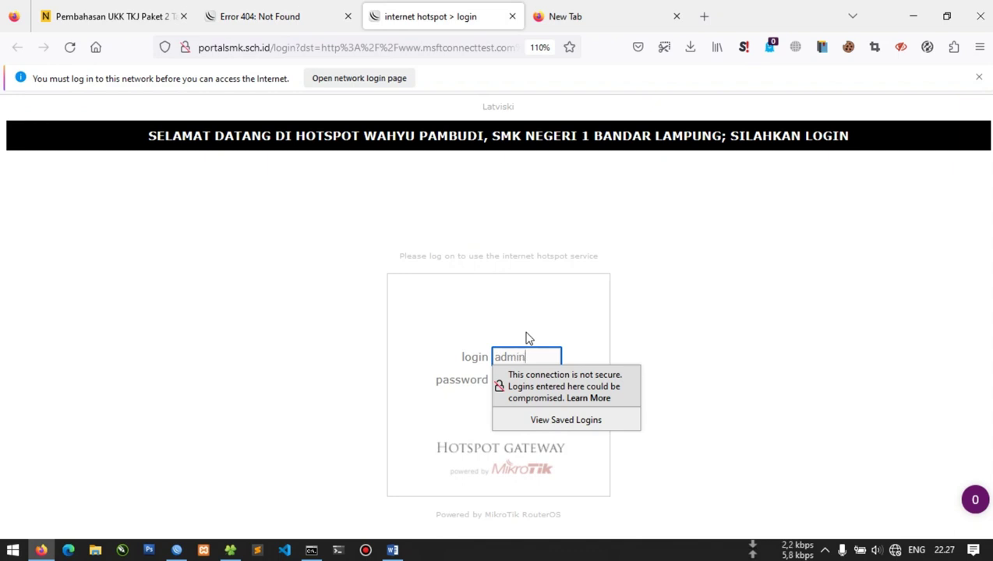
pyautogui.press('Tab')
pyautogui.write('a')
pyautogui.press('Return')
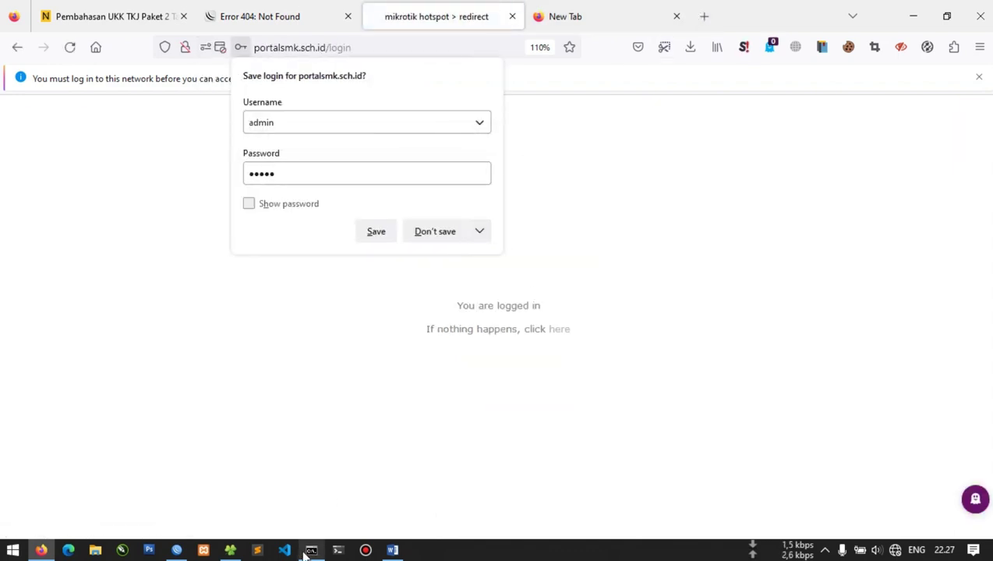
pyautogui.click(175, 550)
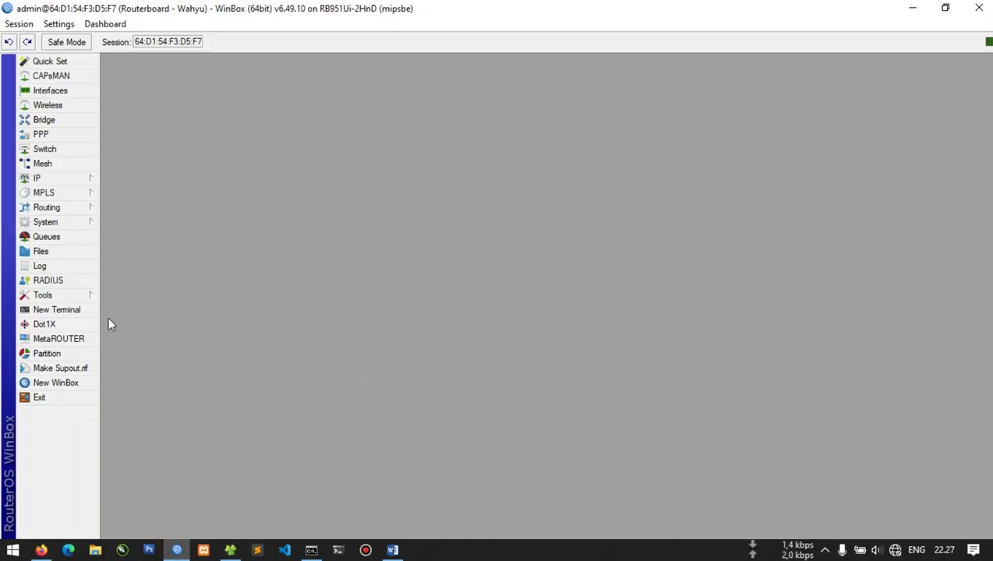
# Schedule the user-manager package for uninstall in the Package List
pyautogui.click(56, 223)
pyautogui.click(131, 339)
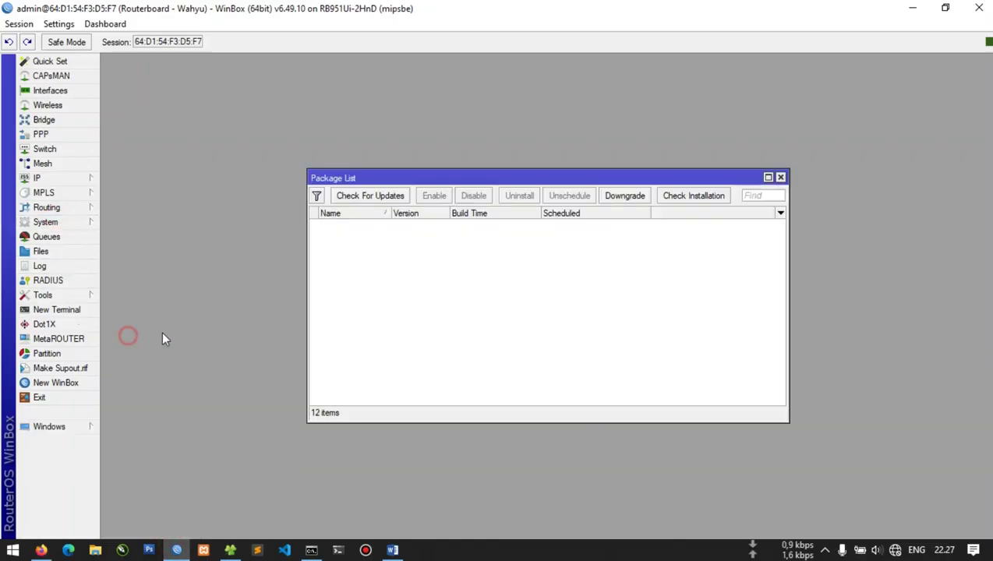
pyautogui.click(389, 348)
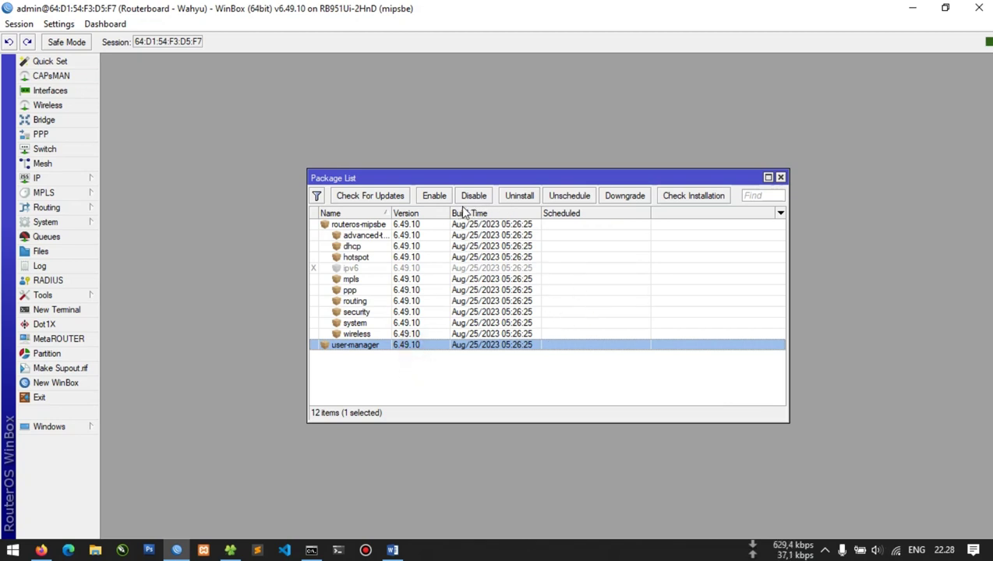
pyautogui.click(514, 197)
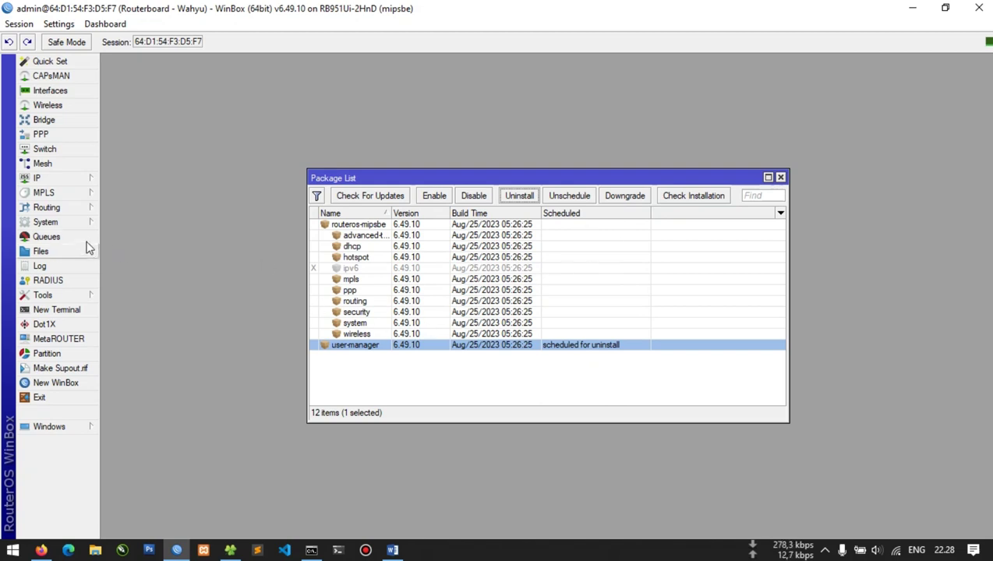
# Delete the user-manager directory from Files and unschedule the package's uninstall
pyautogui.click(58, 249)
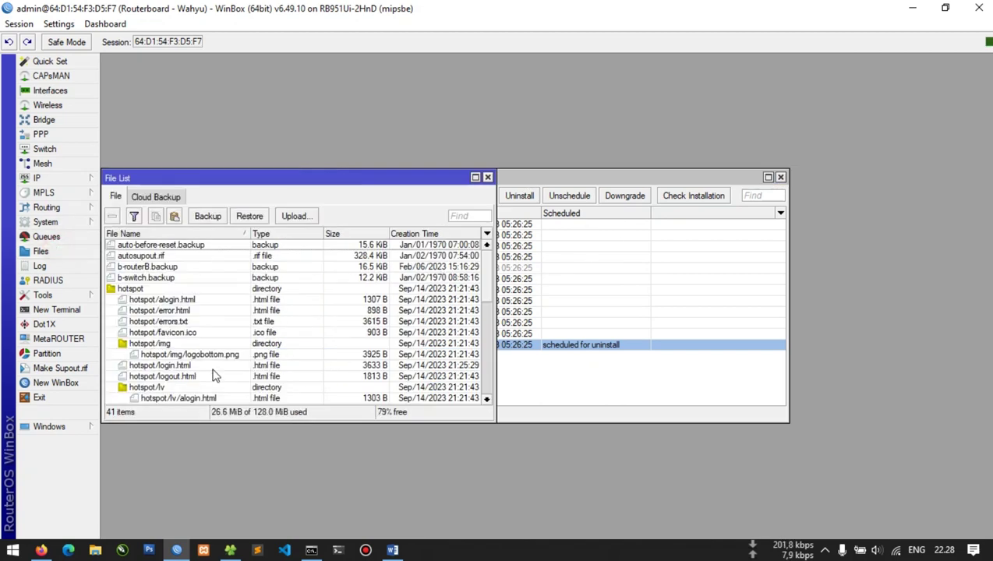
pyautogui.scroll(-9, 222, 373)
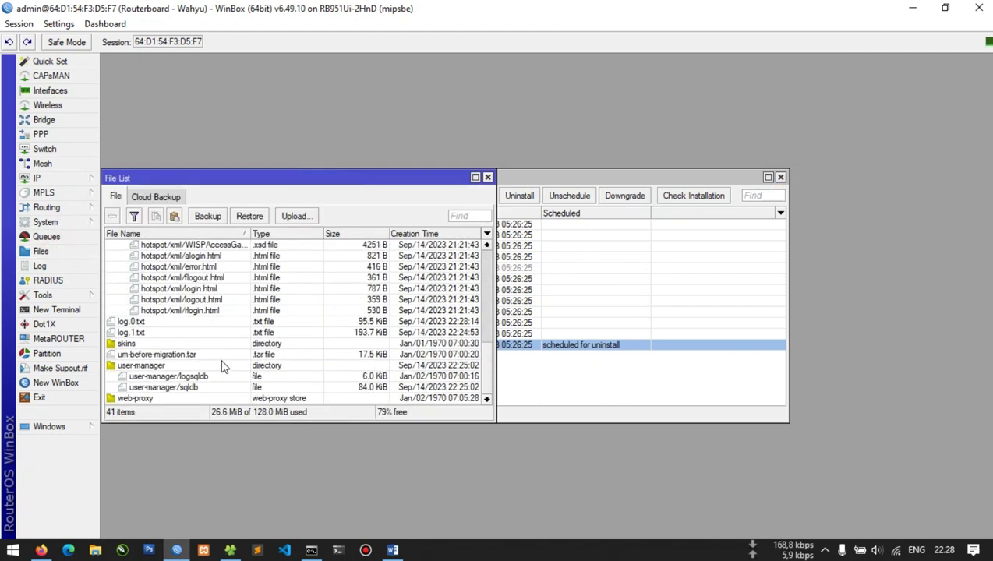
pyautogui.click(208, 364)
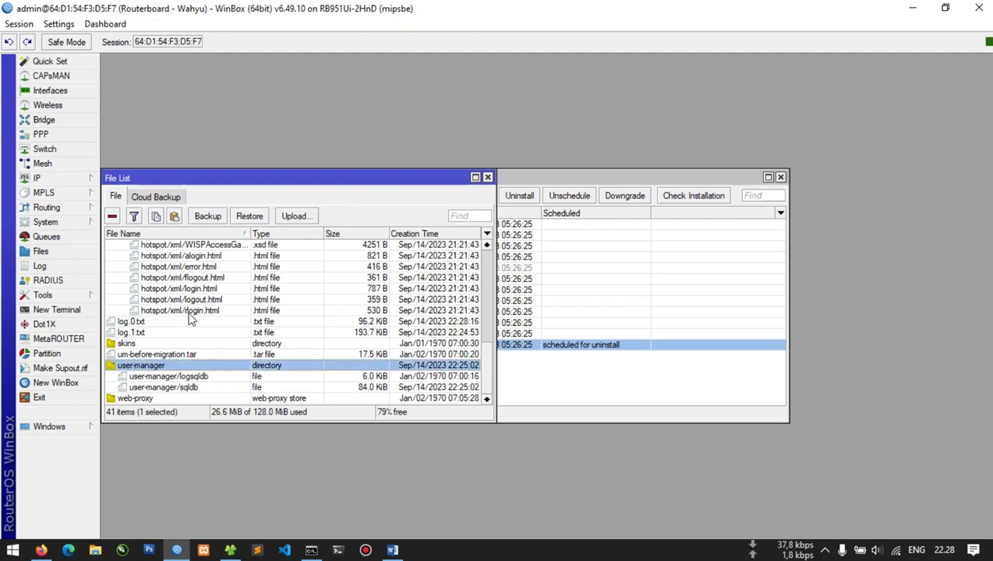
pyautogui.click(112, 217)
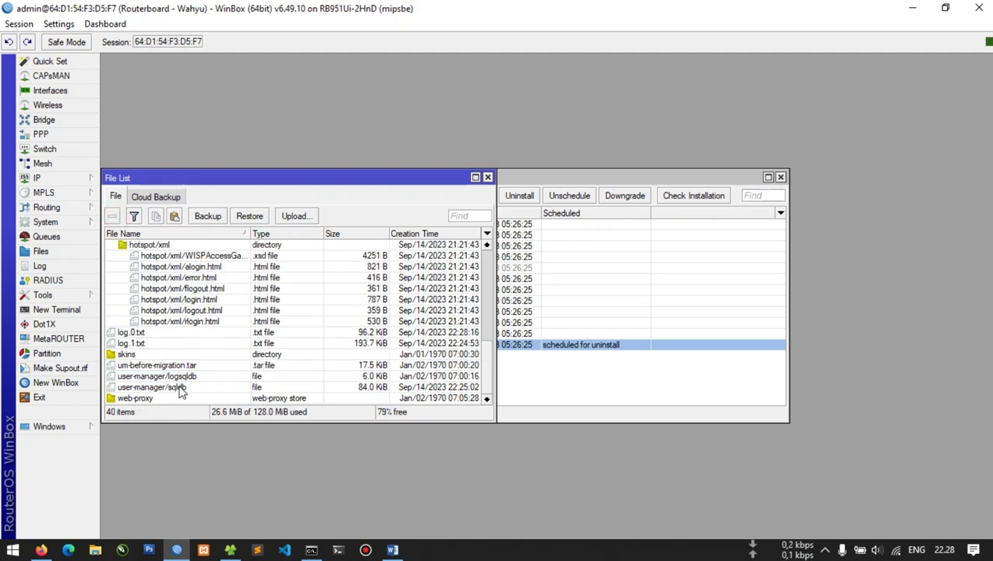
pyautogui.scroll(8, 164, 390)
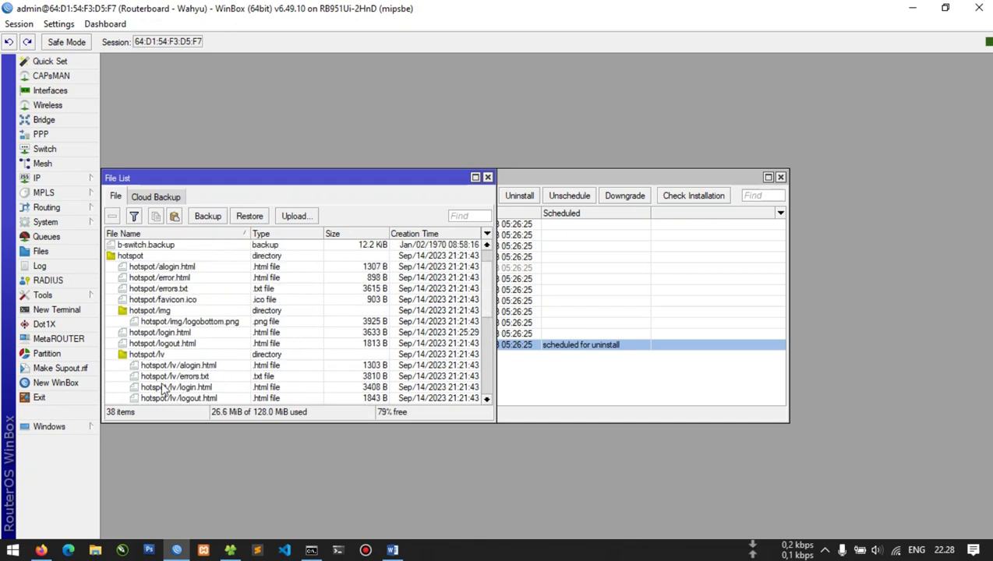
pyautogui.click(488, 178)
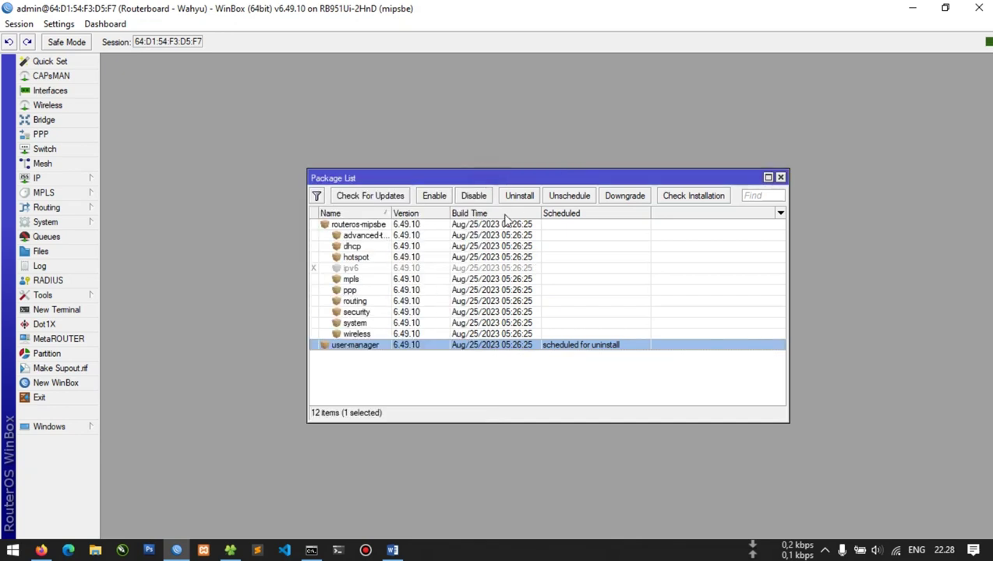
pyautogui.click(580, 198)
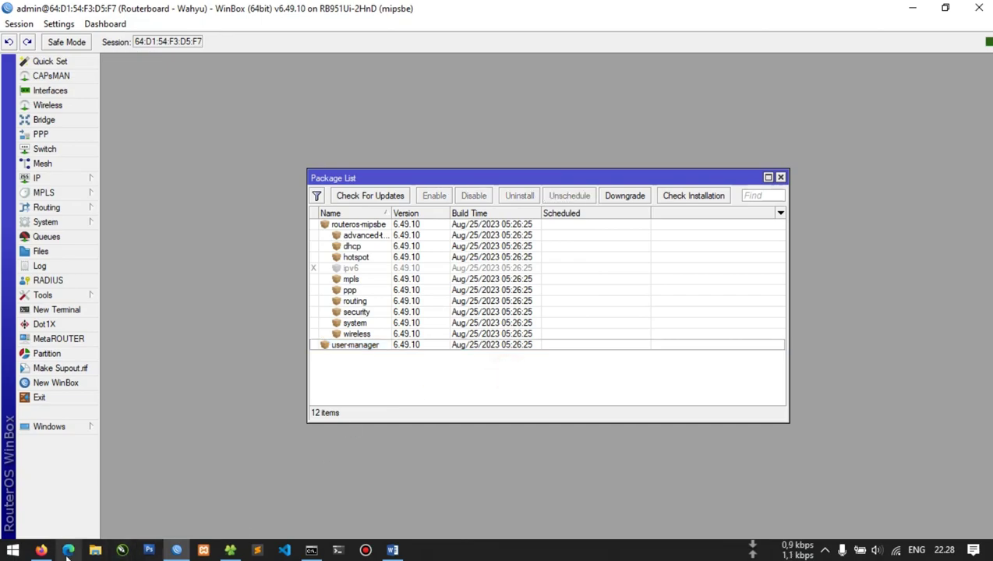
# Reload the Error 404 tab in Firefox
pyautogui.click(41, 551)
pyautogui.click(314, 8)
pyautogui.press('F5')
pyautogui.click(401, 11)
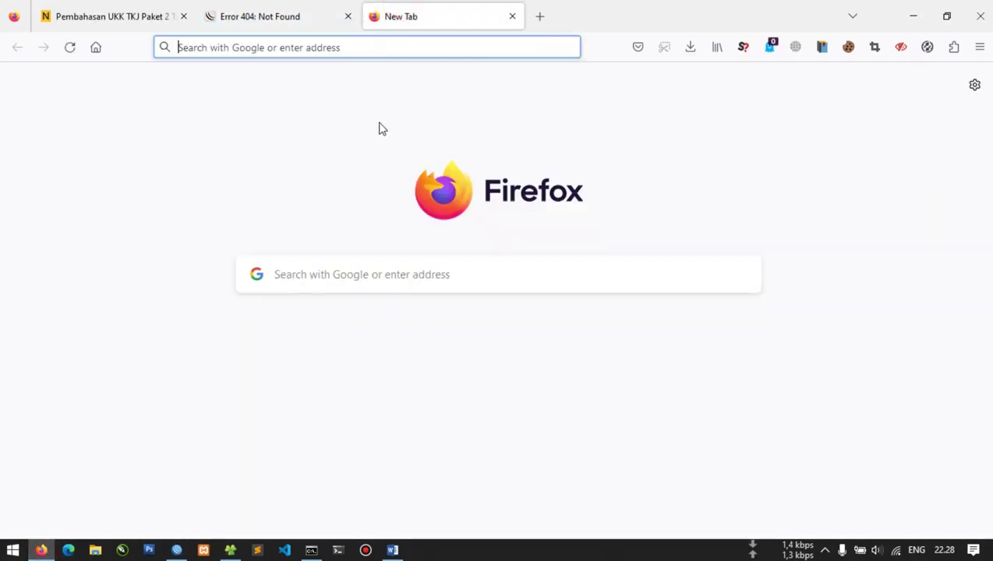
# Mark user-manager for uninstall, reboot the router, and bring up the hotspot login page
pyautogui.hotkey('alt', 'Tab')
pyautogui.click(424, 345)
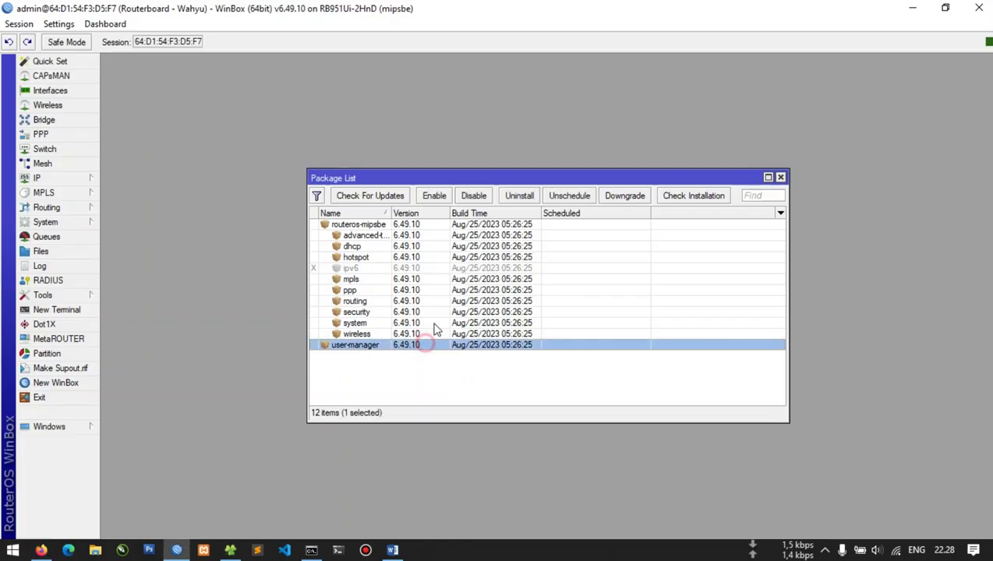
pyautogui.click(519, 195)
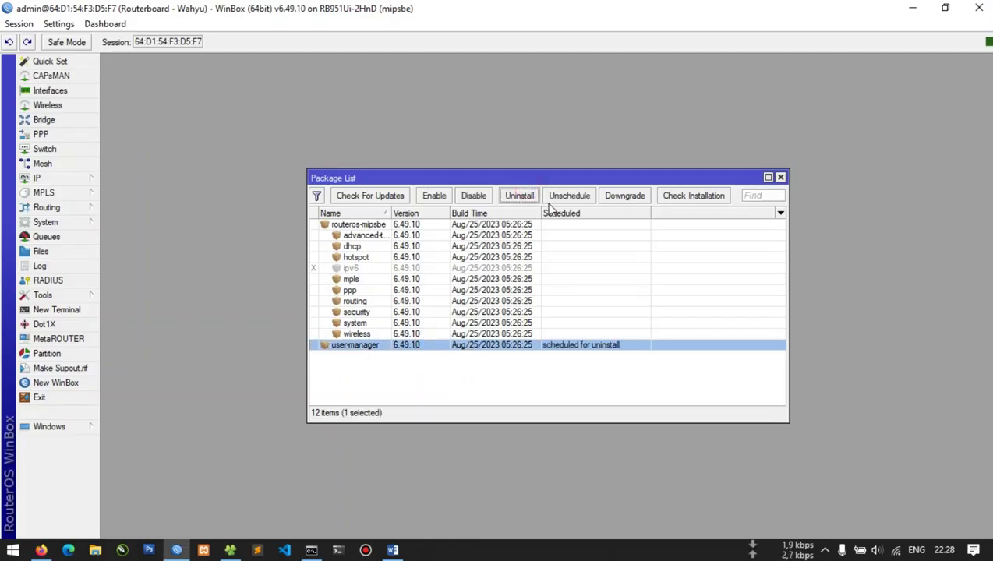
pyautogui.click(86, 223)
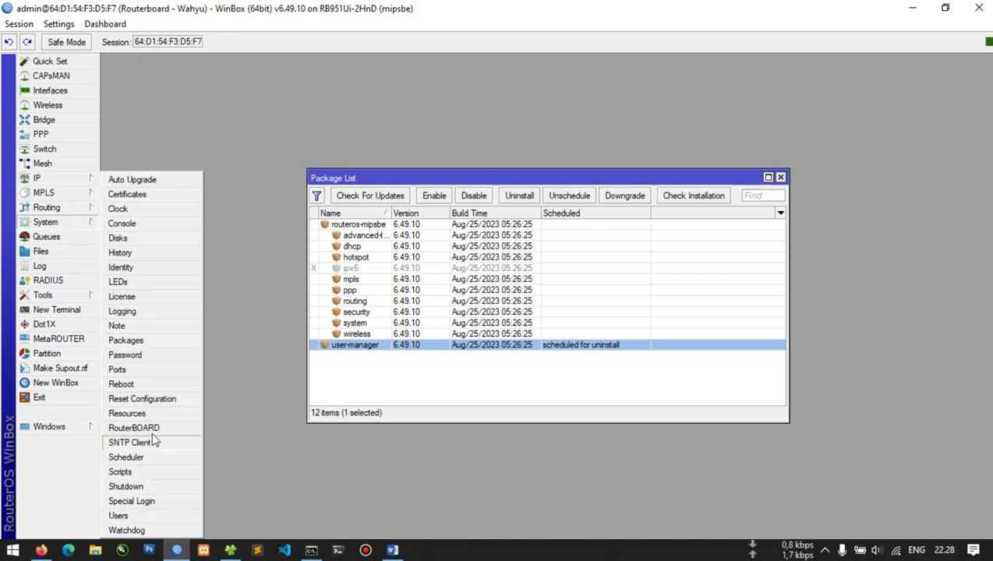
pyautogui.click(139, 382)
pyautogui.click(523, 290)
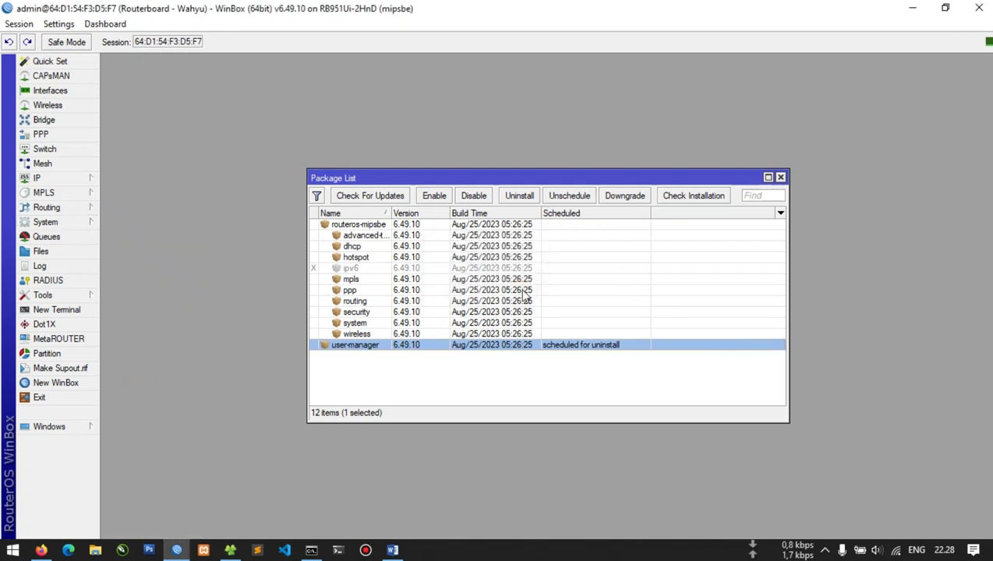
pyautogui.click(911, 7)
pyautogui.click(417, 45)
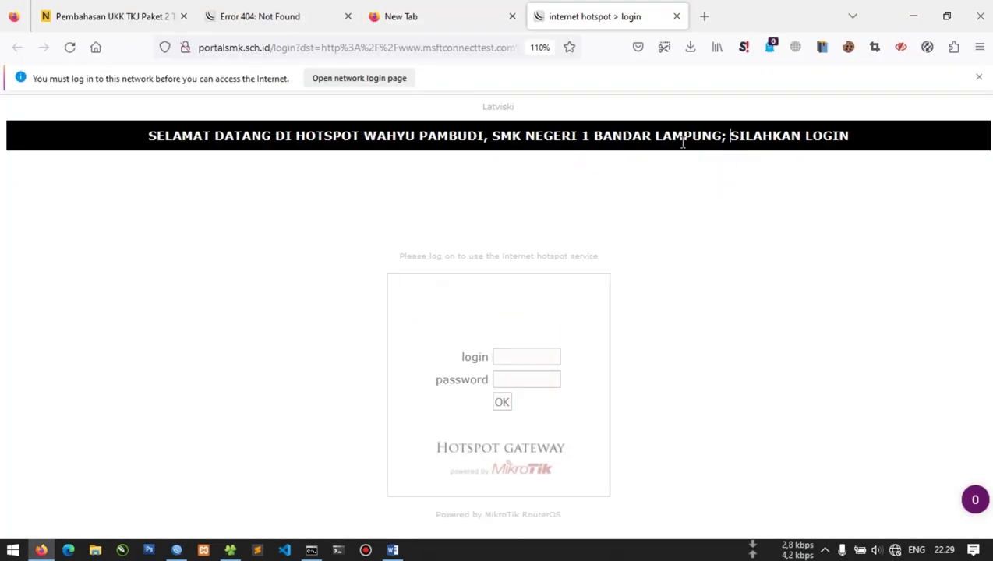
# Reconnect WinBox to the rebooted router, dismissing the password-change prompt
pyautogui.click(530, 355)
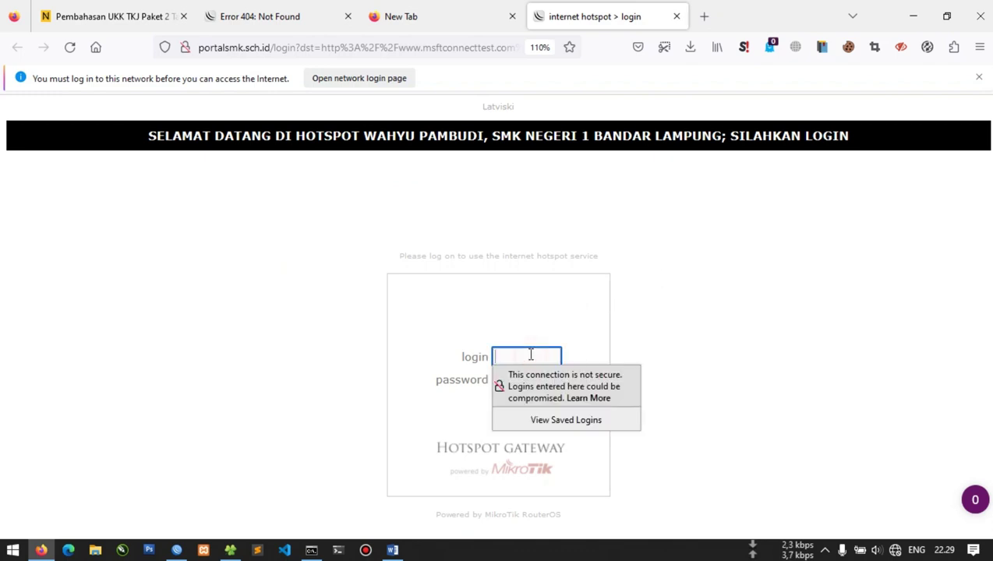
pyautogui.click(176, 549)
pyautogui.click(856, 109)
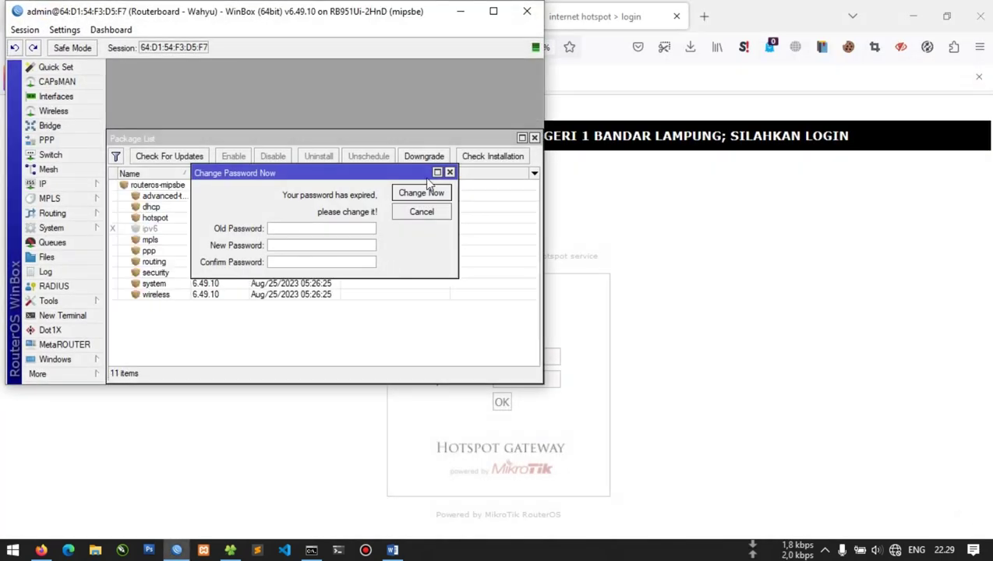
pyautogui.click(449, 172)
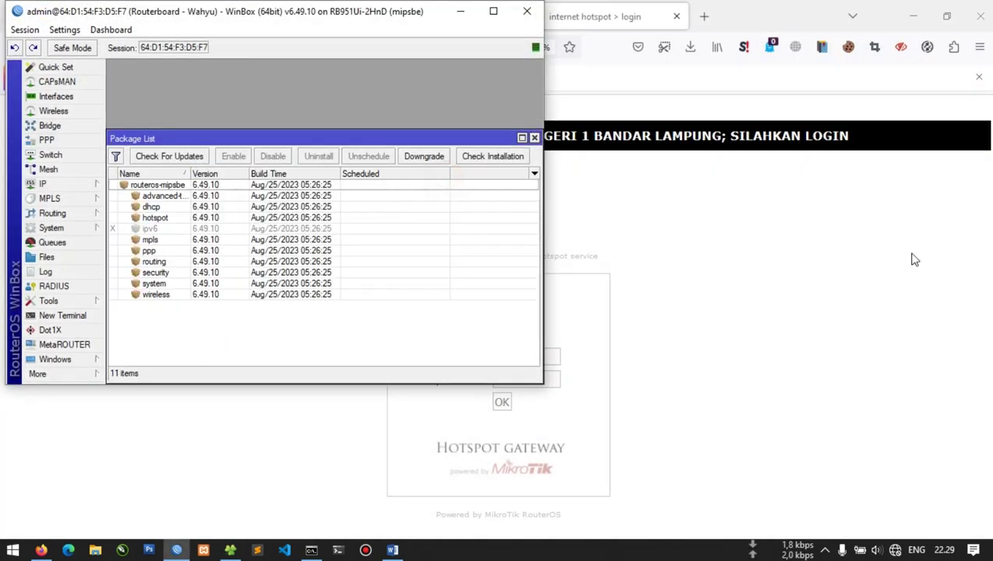
pyautogui.click(839, 315)
# Log in to the hotspot portal with the account username and password, declining to save the login
pyautogui.click(527, 356)
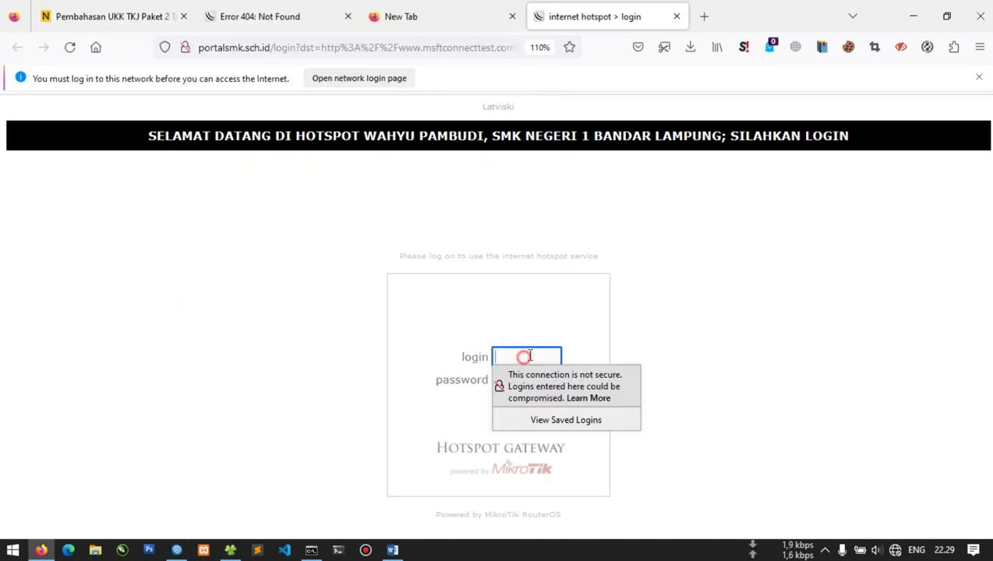
pyautogui.write('admin')
pyautogui.press('Tab')
pyautogui.press('Return')
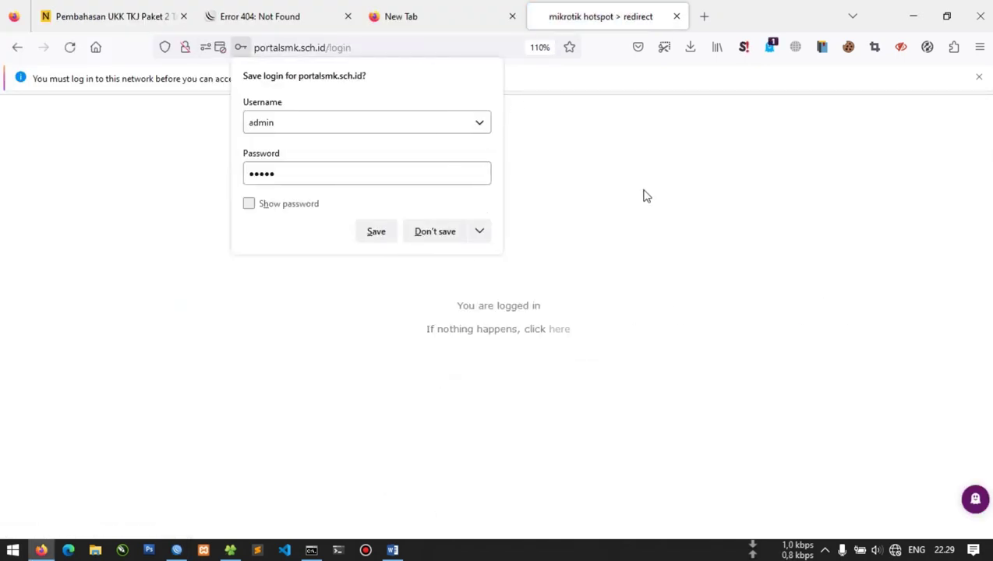
pyautogui.click(644, 196)
# Load mikrotik.com in a new Firefox tab
pyautogui.click(702, 15)
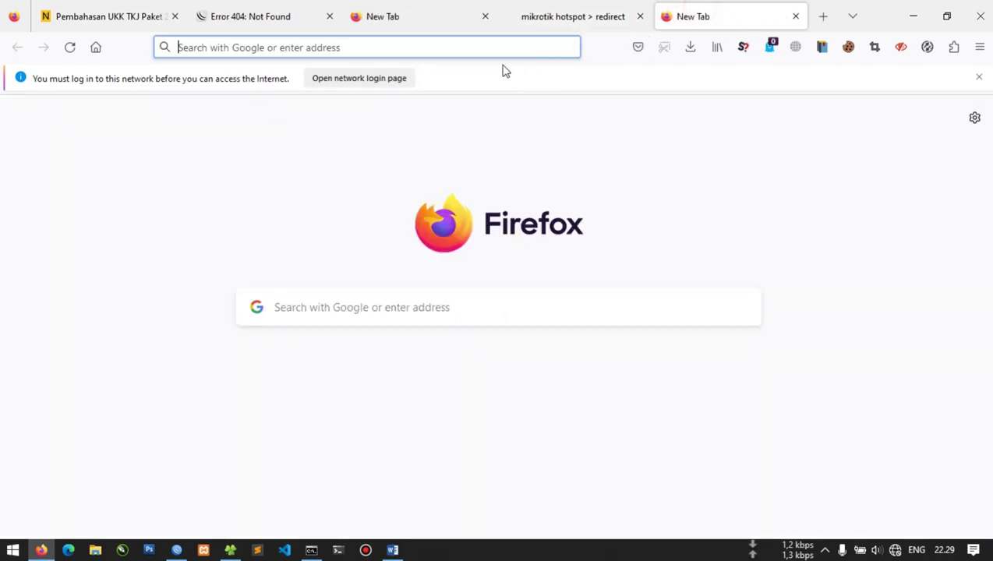
pyautogui.click(439, 56)
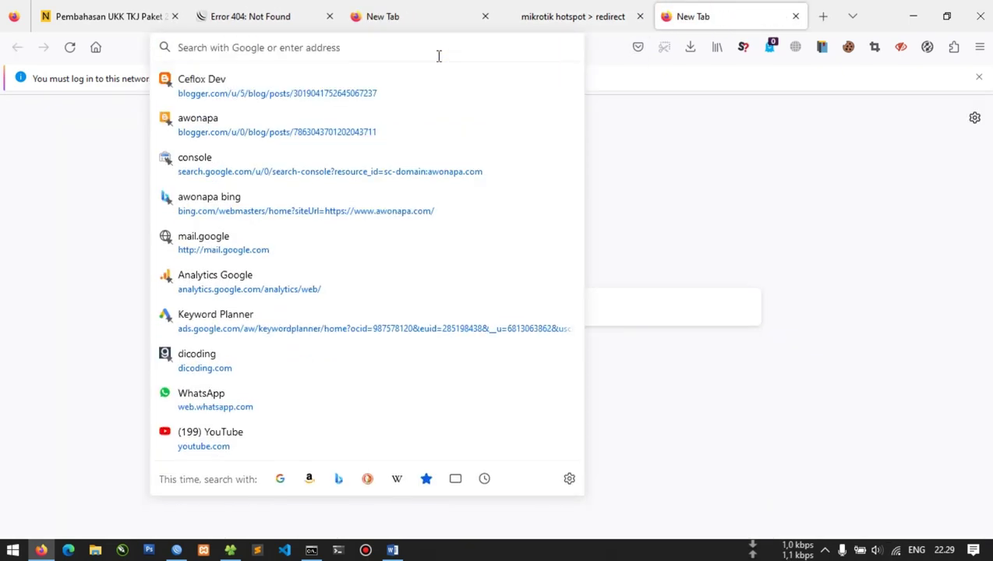
pyautogui.write('m')
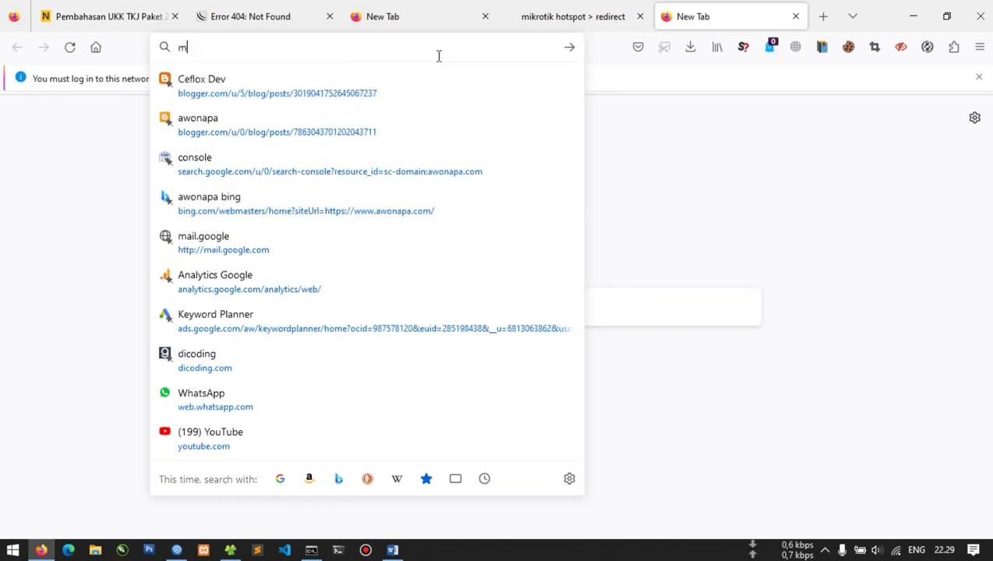
pyautogui.write('ikrotik.com')
pyautogui.press('Return')
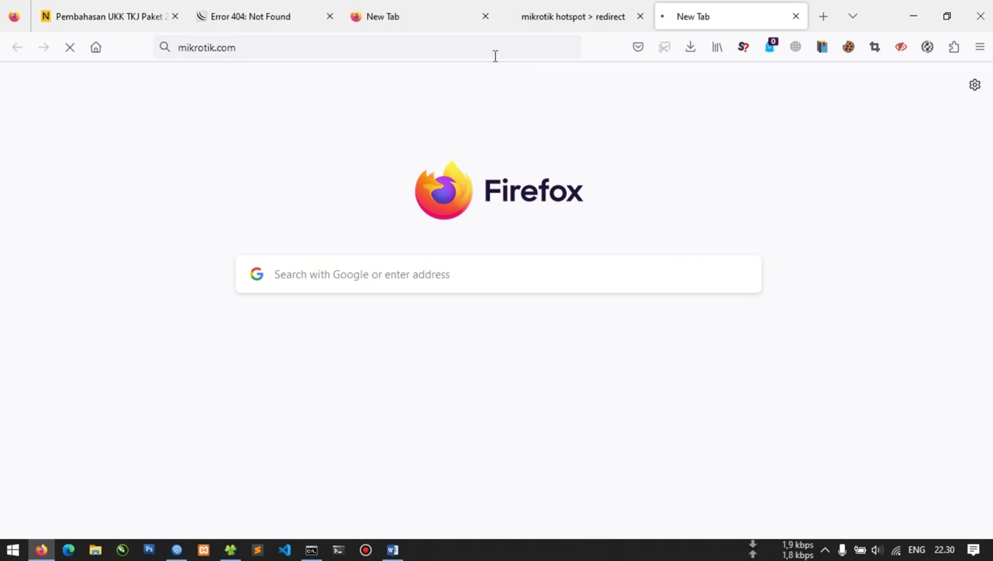
# Glance at WinBox's RADIUS server list, close it, and return to the browser
pyautogui.click(176, 551)
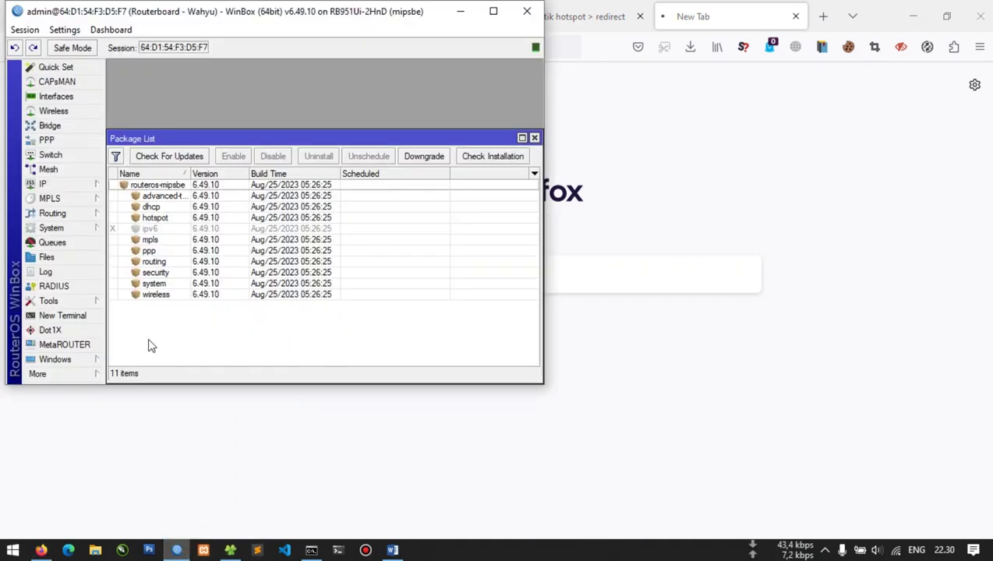
pyautogui.click(90, 285)
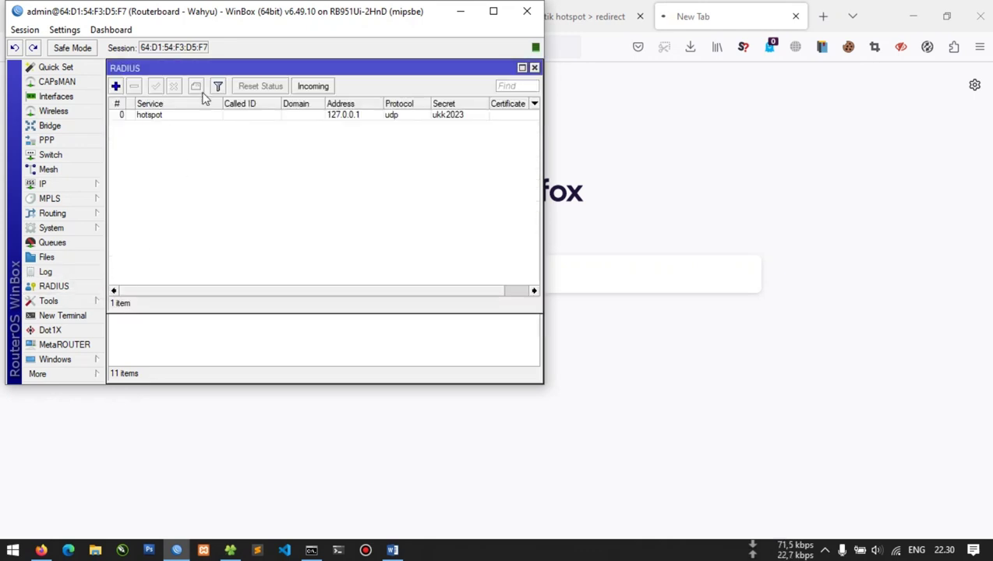
pyautogui.click(534, 68)
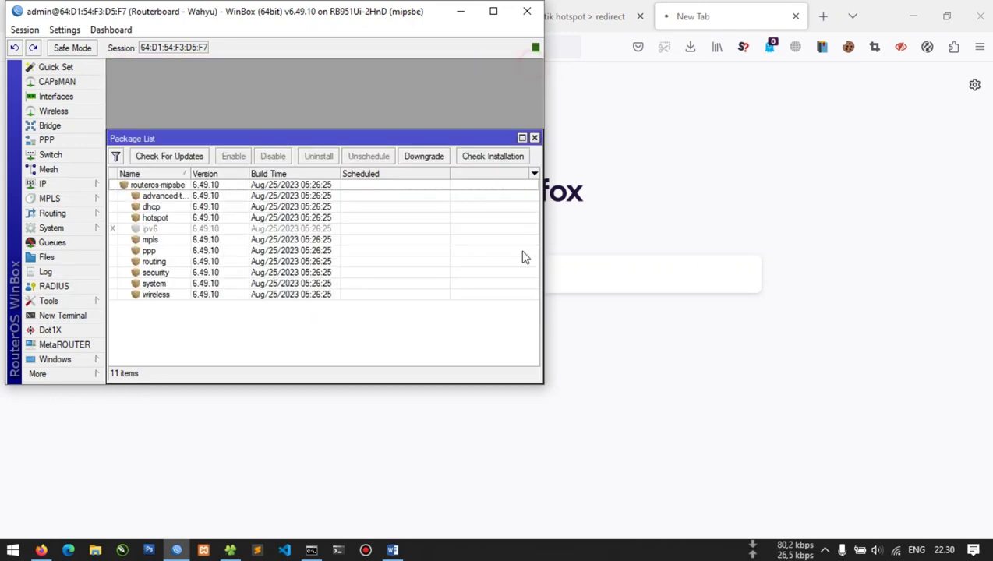
pyautogui.click(499, 482)
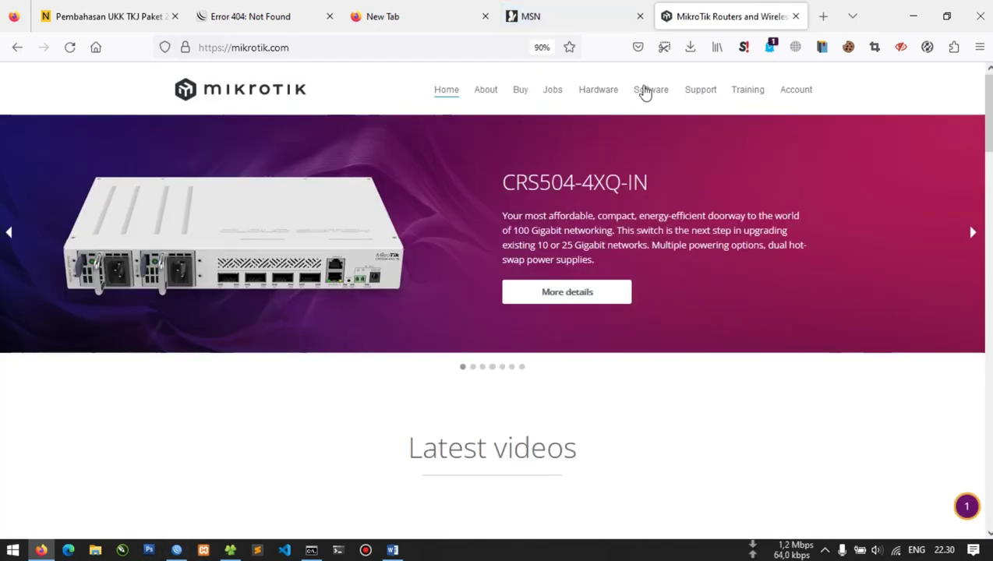
# Go to the site's Software downloads and expand the RouterOS v6 download table
pyautogui.click(645, 91)
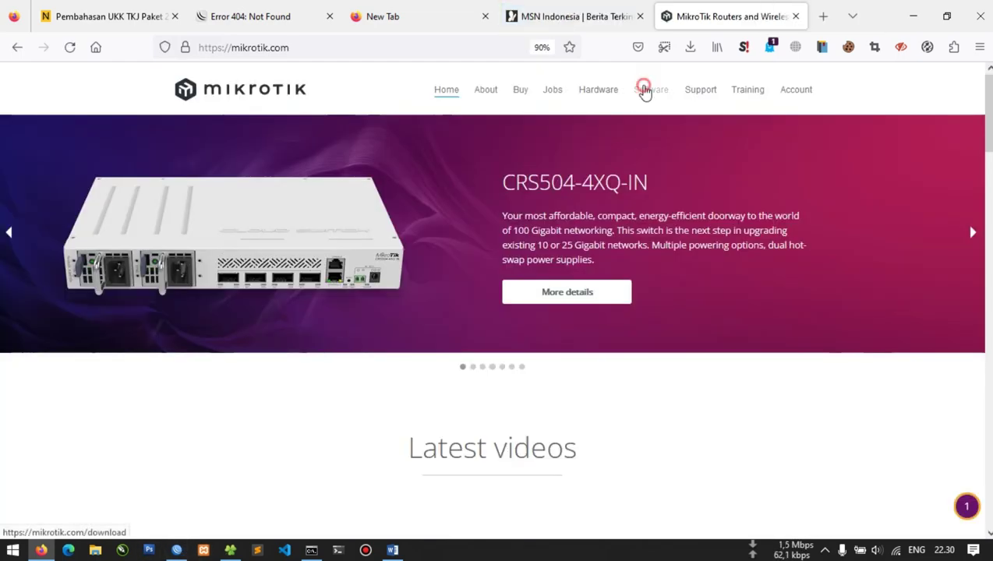
pyautogui.click(485, 17)
pyautogui.scroll(-3, 446, 268)
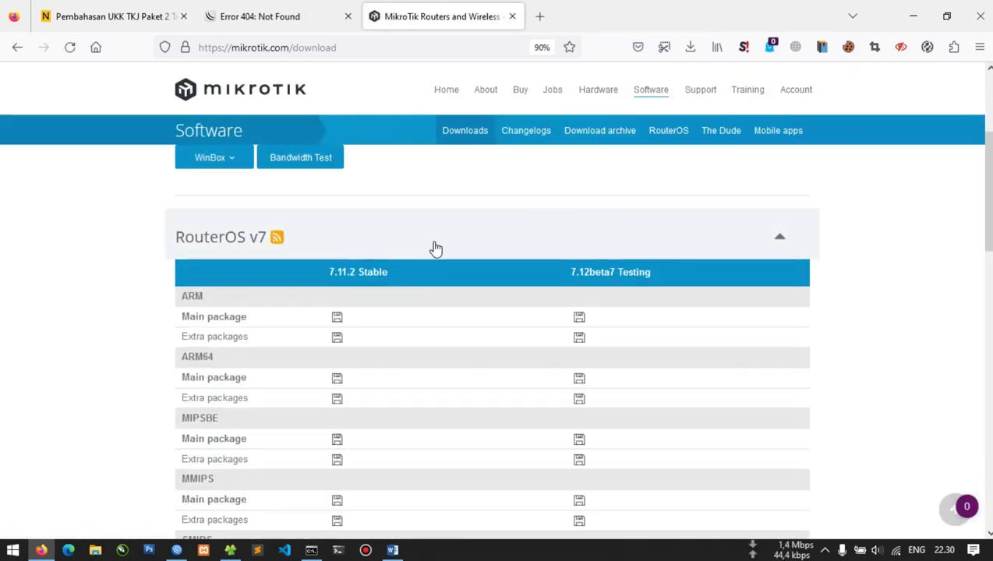
pyautogui.scroll(-5, 319, 349)
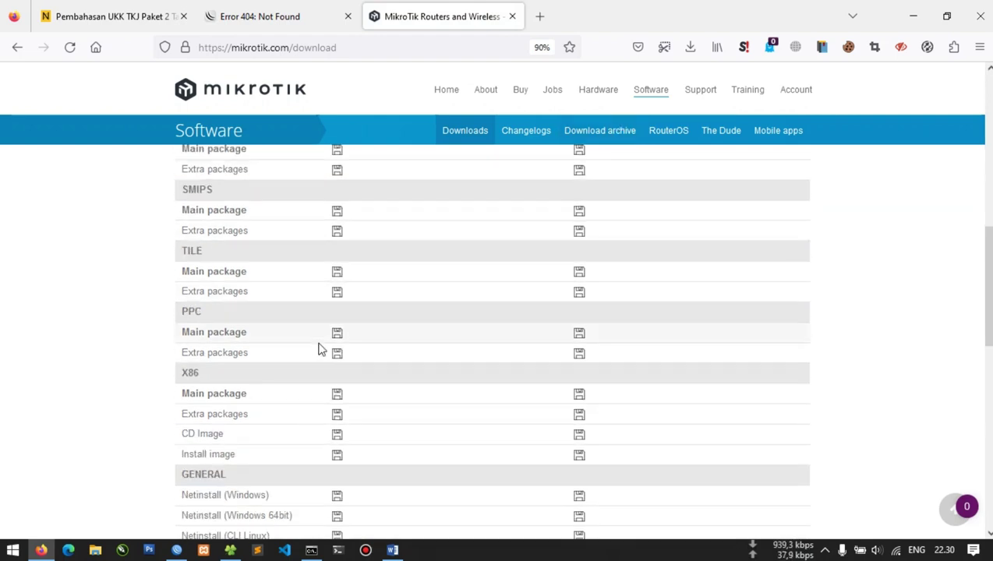
pyautogui.scroll(-5, 319, 348)
pyautogui.scroll(-1, 332, 343)
pyautogui.click(333, 306)
pyautogui.scroll(6, 337, 310)
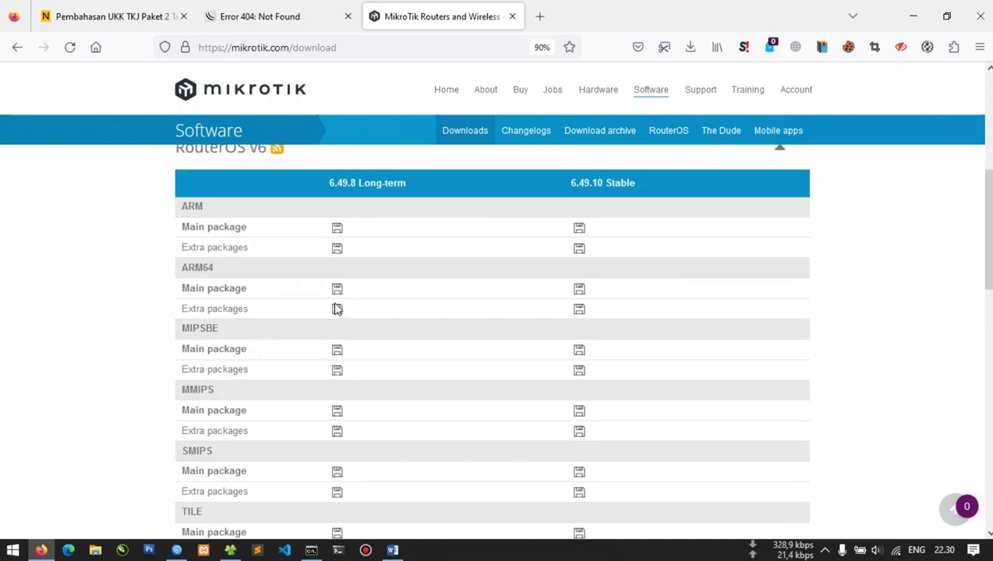
pyautogui.scroll(-3, 337, 310)
# Download the 6.49.10 Stable Extra packages for MIPSBE
pyautogui.click(175, 551)
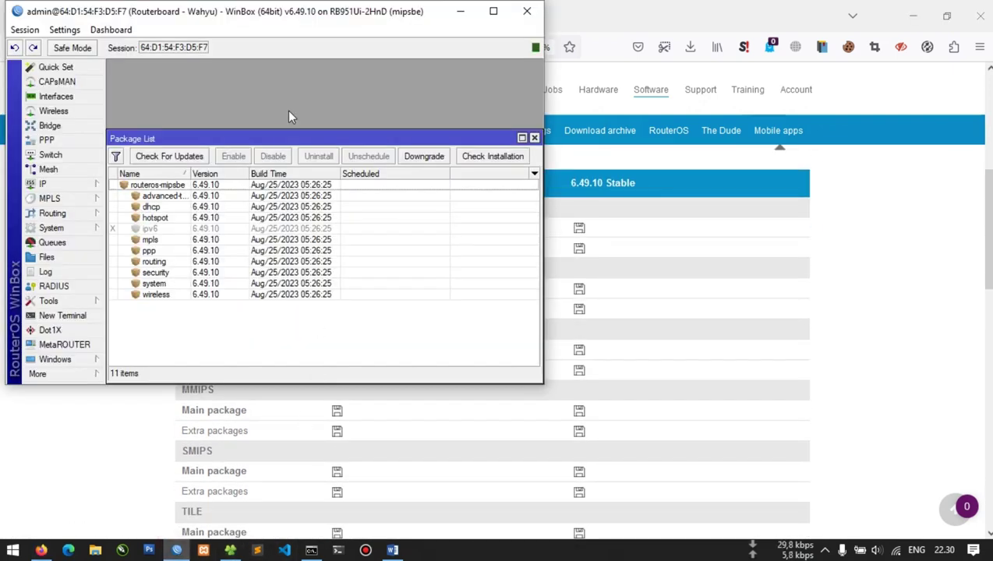
pyautogui.click(674, 181)
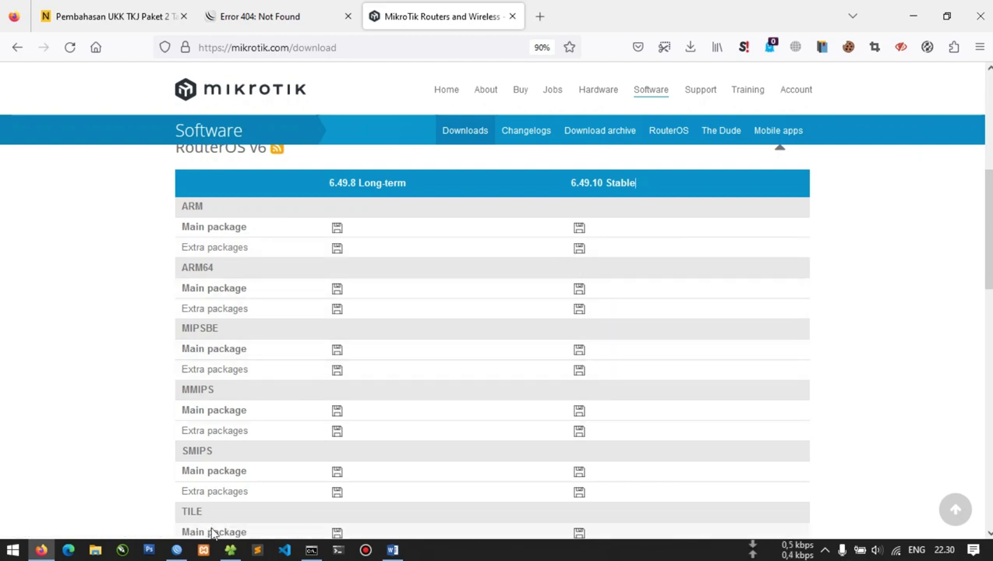
pyautogui.click(176, 550)
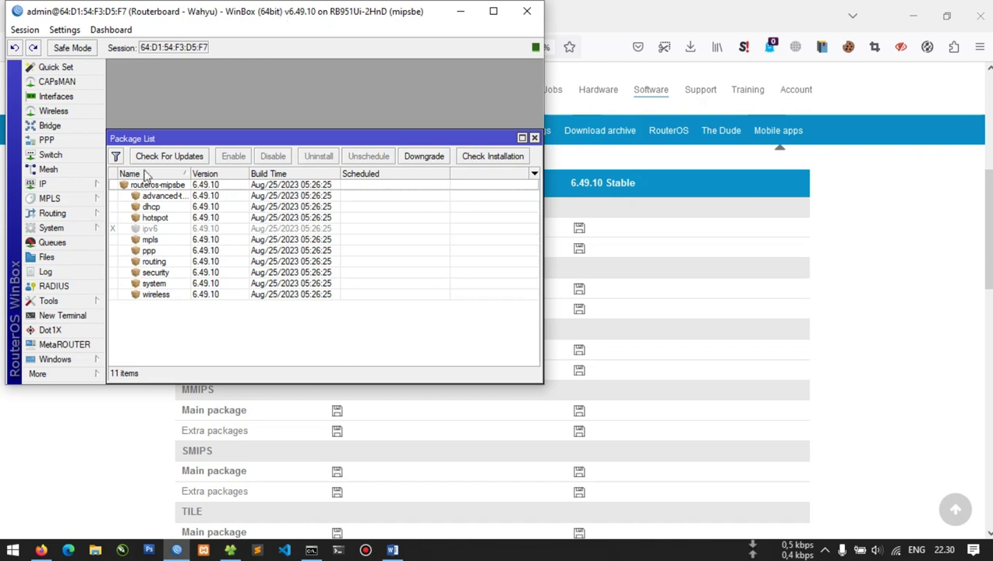
pyautogui.click(776, 280)
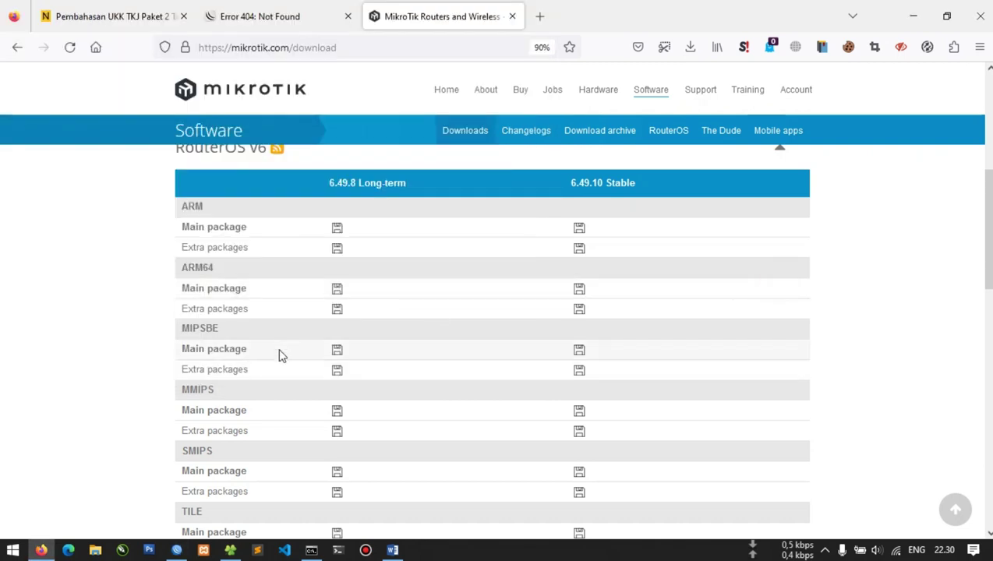
pyautogui.click(578, 374)
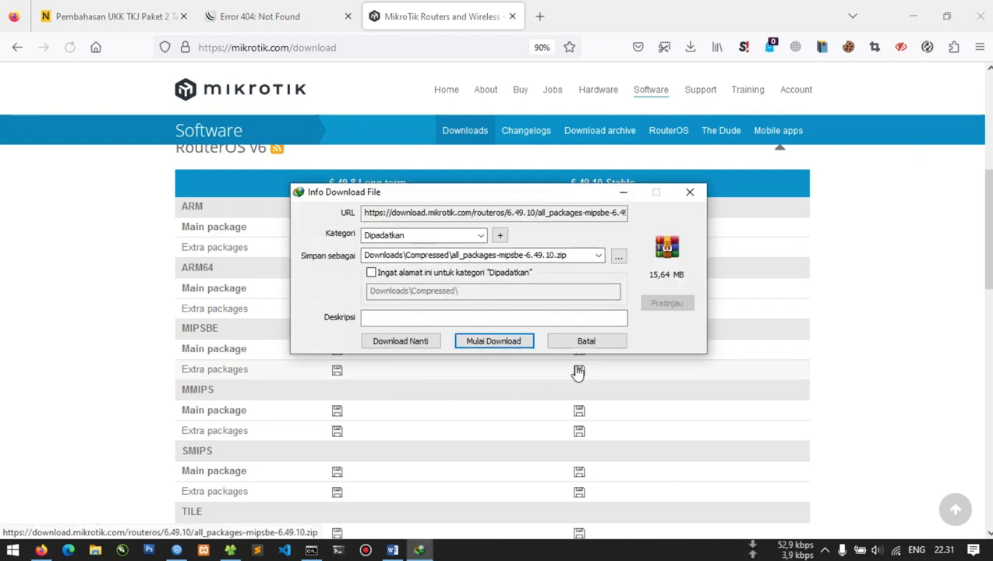
# Start IDM's download of all_packages-mipsbe-6.49.10.zip, then bring up File Explorer
pyautogui.click(507, 343)
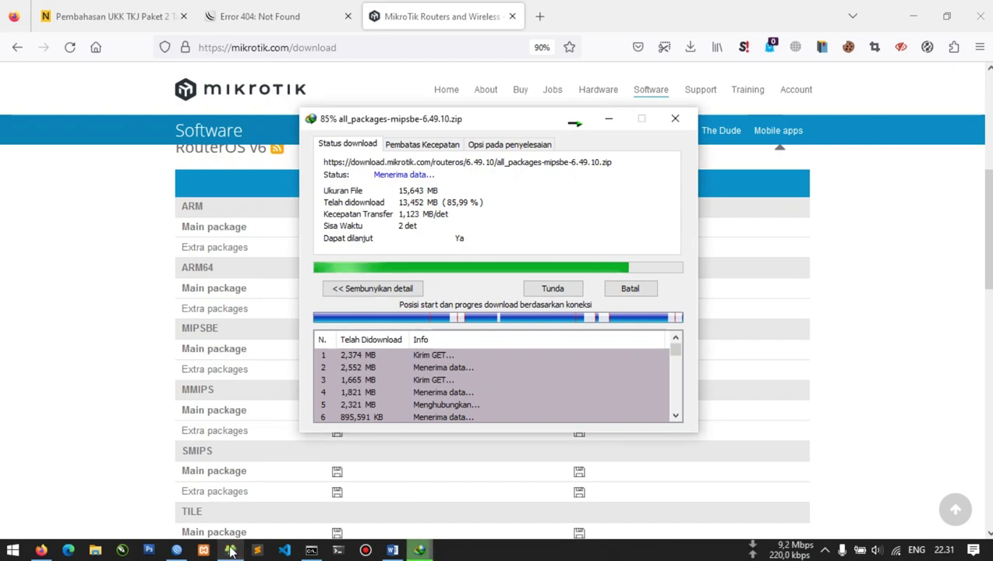
pyautogui.click(231, 552)
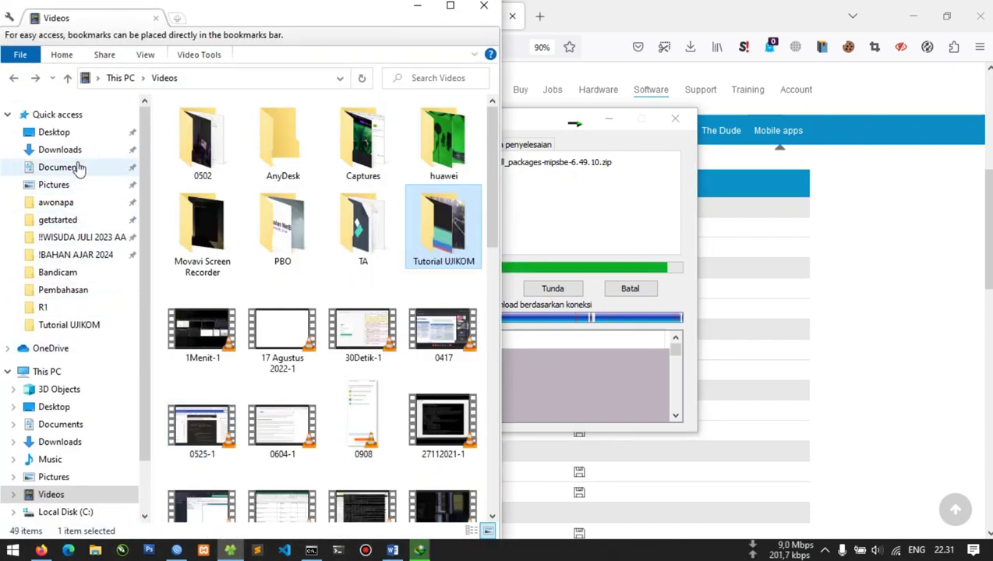
# Move the all_packages-mipsbe-6.49.10 archive from Downloads\Compressed into the Music folder
pyautogui.click(78, 149)
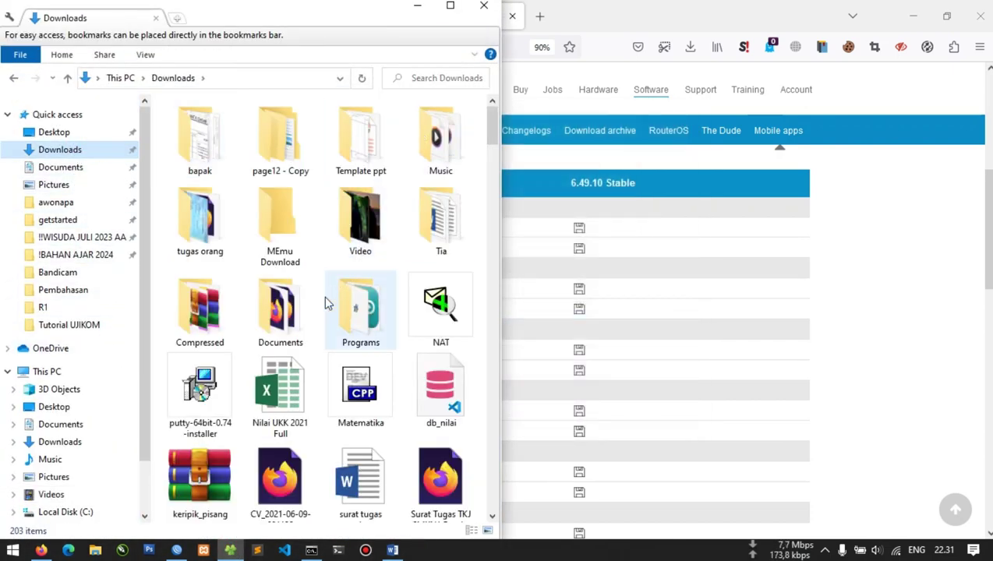
pyautogui.click(209, 319)
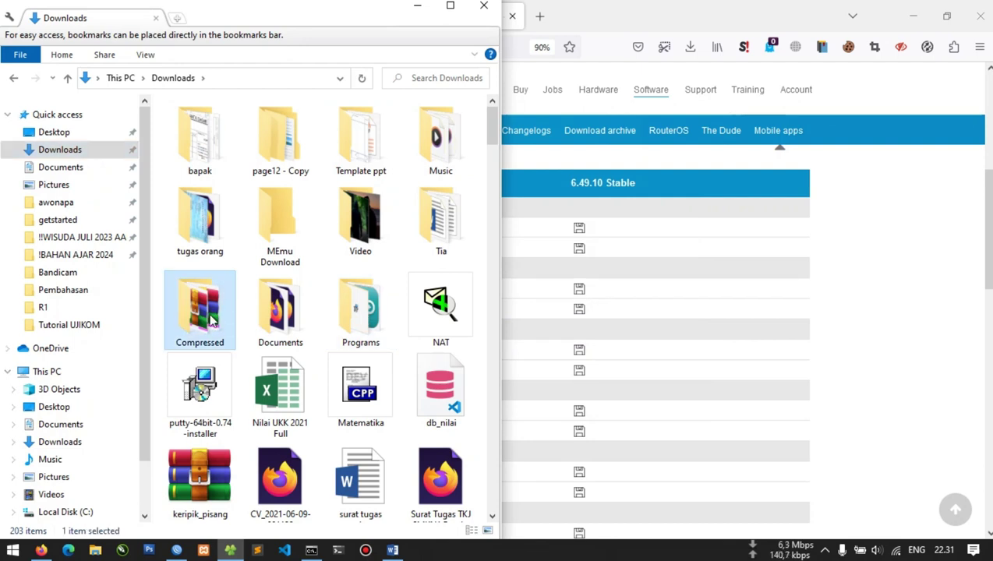
pyautogui.doubleClick(209, 319)
pyautogui.click(237, 123)
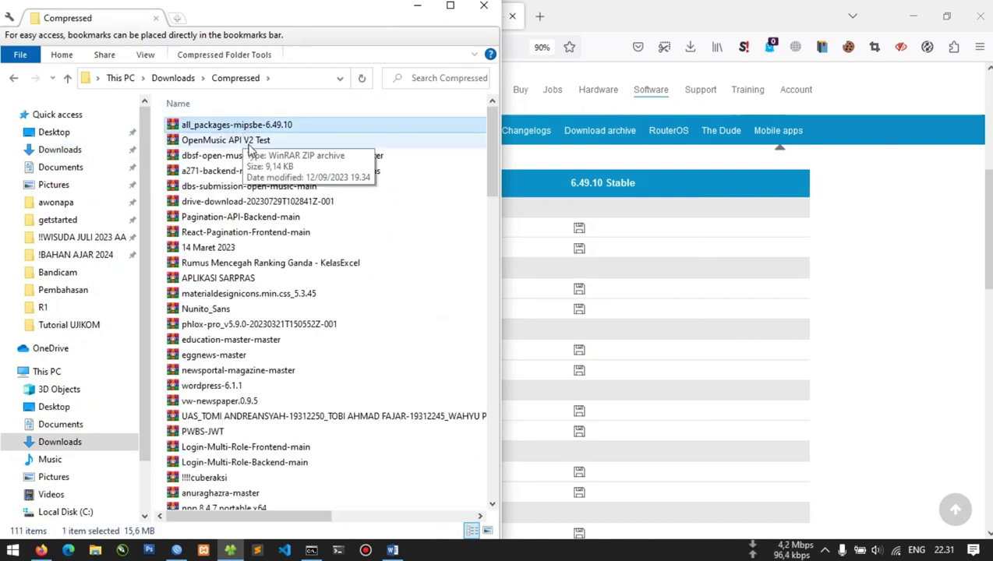
pyautogui.click(62, 461)
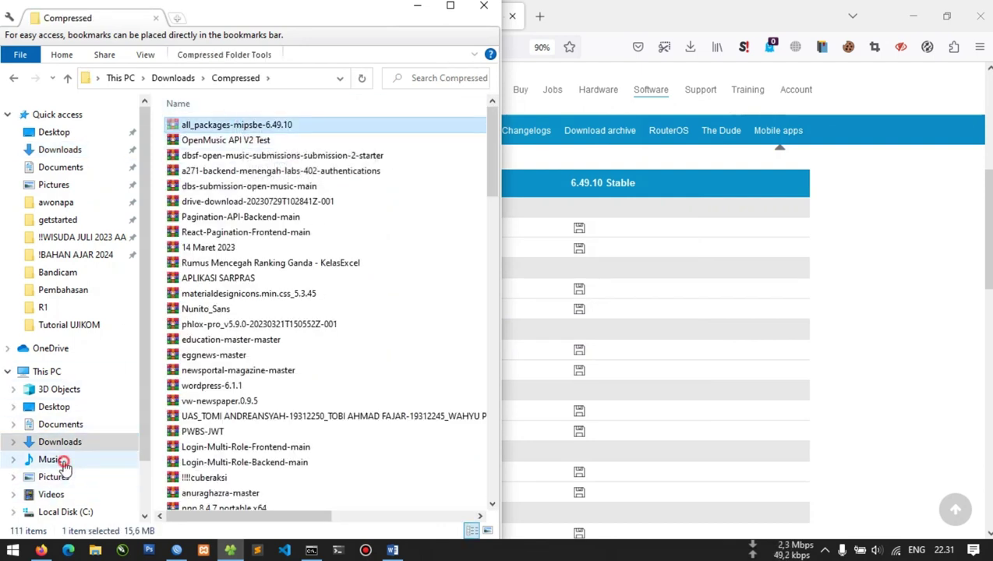
pyautogui.click(250, 438)
pyautogui.hotkey('ctrl', 'v')
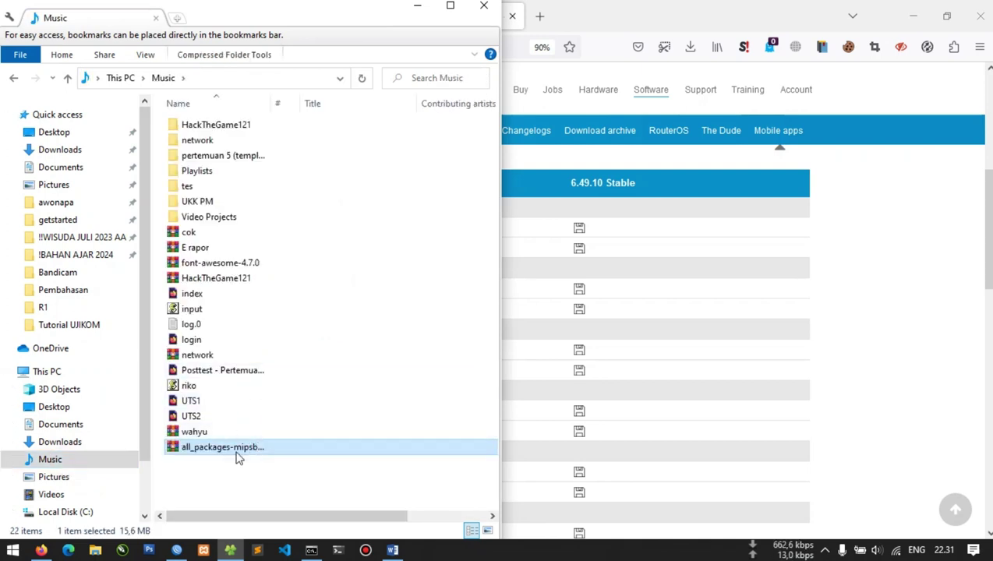
# Extract the archive in Music and open its folder, selecting the user-manager package
pyautogui.rightClick(238, 460)
pyautogui.click(285, 185)
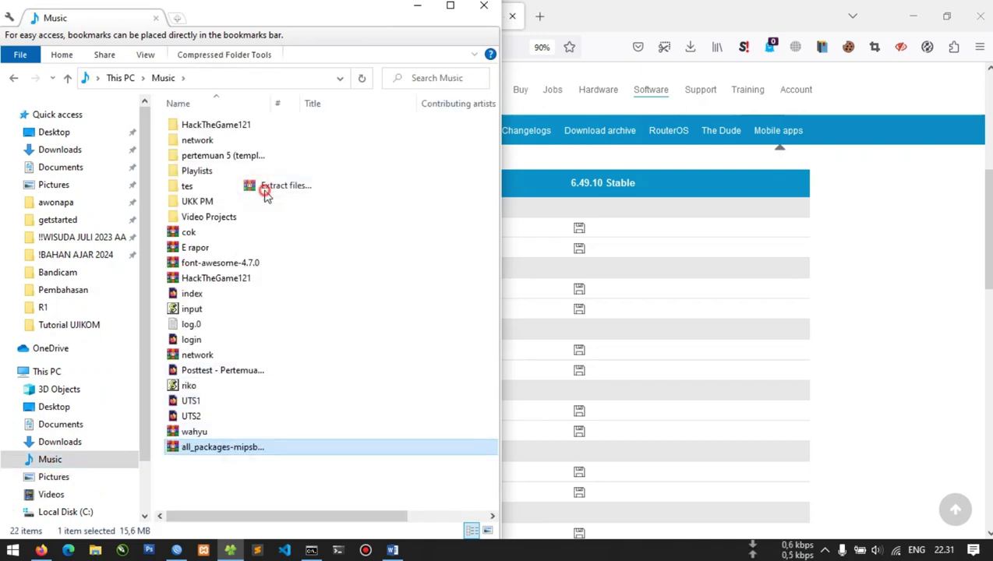
pyautogui.press('Return')
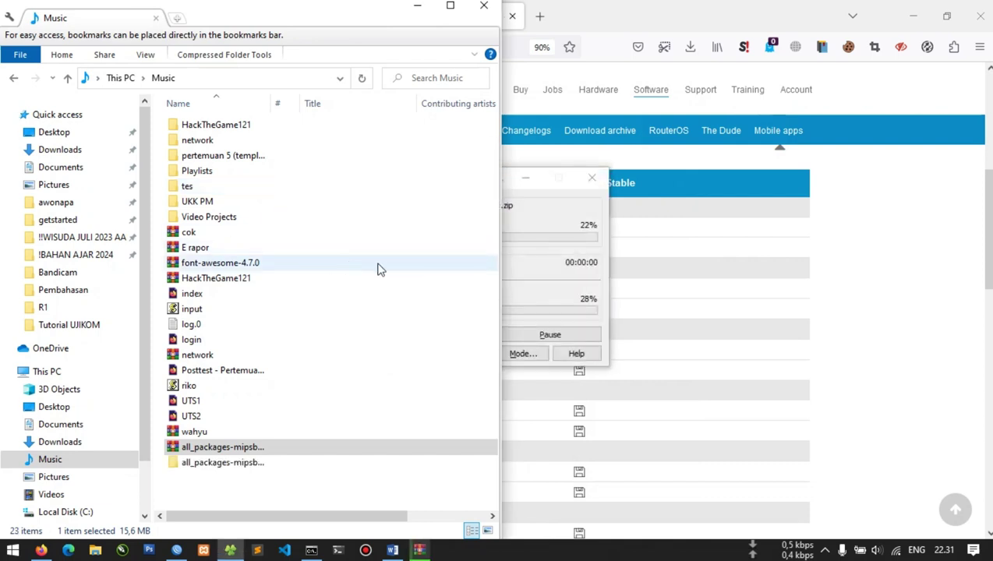
pyautogui.doubleClick(265, 461)
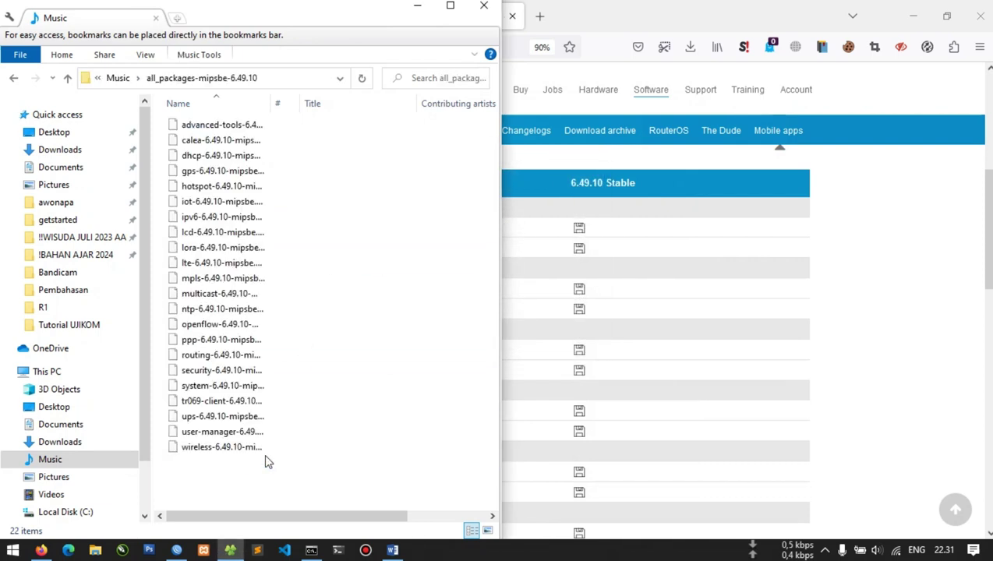
pyautogui.click(236, 438)
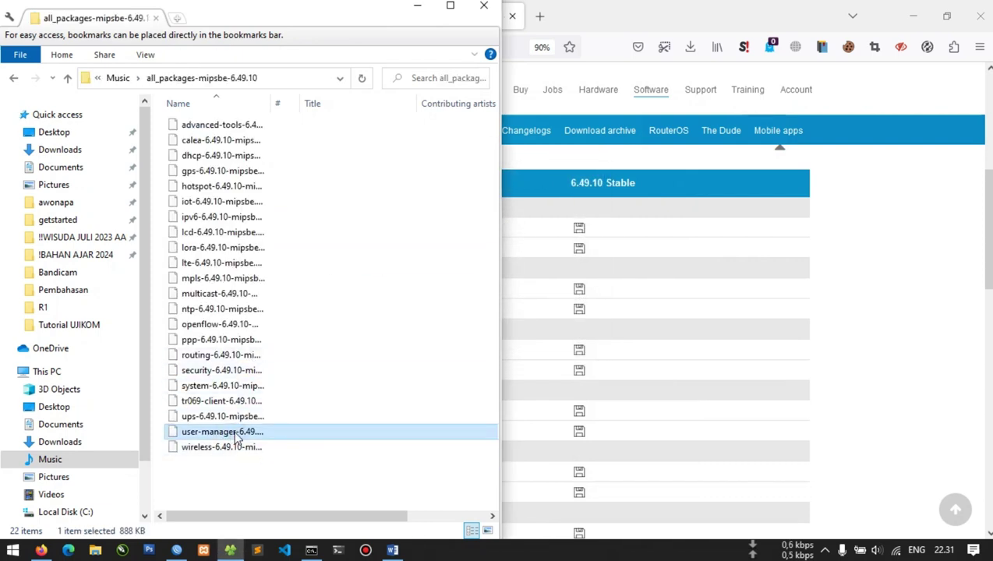
# Snap WinBox to the right half and File Explorer to the left, closing Package List
pyautogui.click(913, 17)
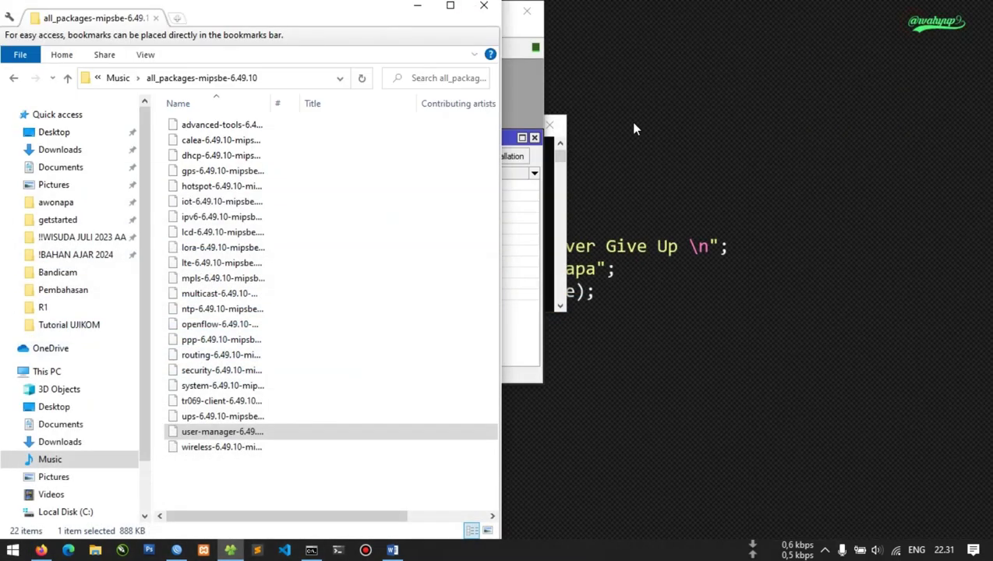
pyautogui.click(525, 55)
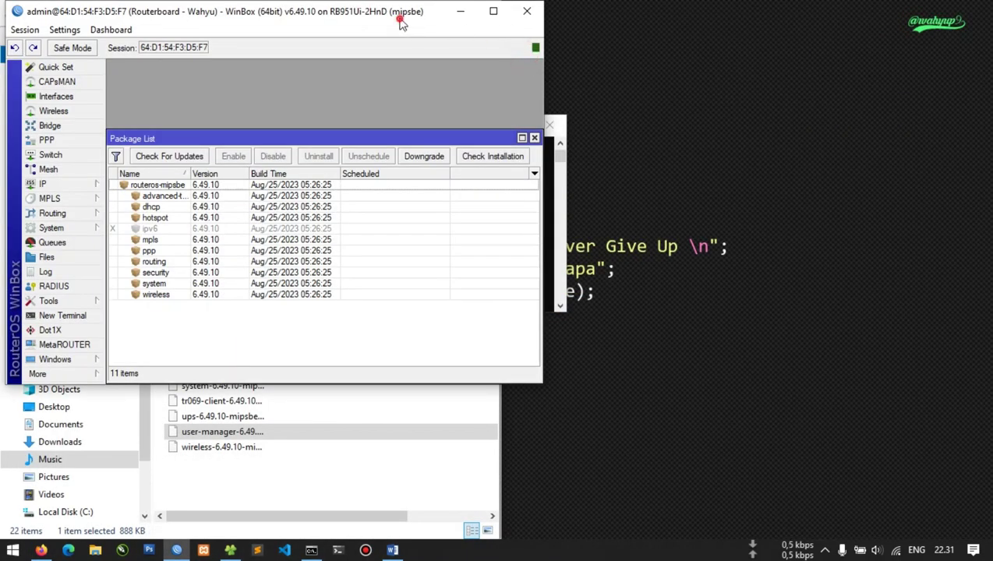
pyautogui.moveTo(400, 24); pyautogui.dragTo(992, 156)
pyautogui.click(765, 315)
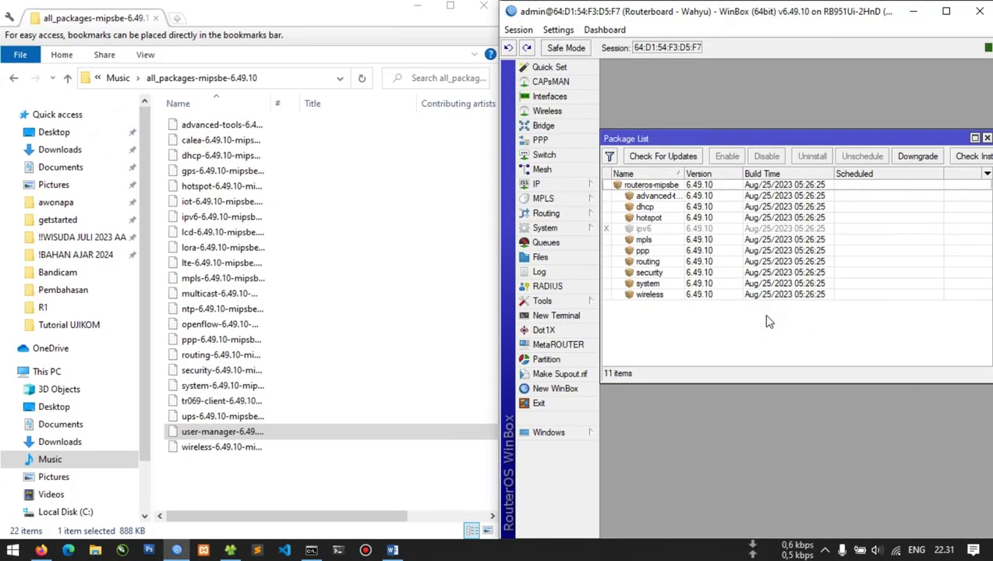
pyautogui.press('Escape')
# Drag the user-manager .npk from Explorer into the router's WinBox File List
pyautogui.click(263, 436)
pyautogui.click(573, 262)
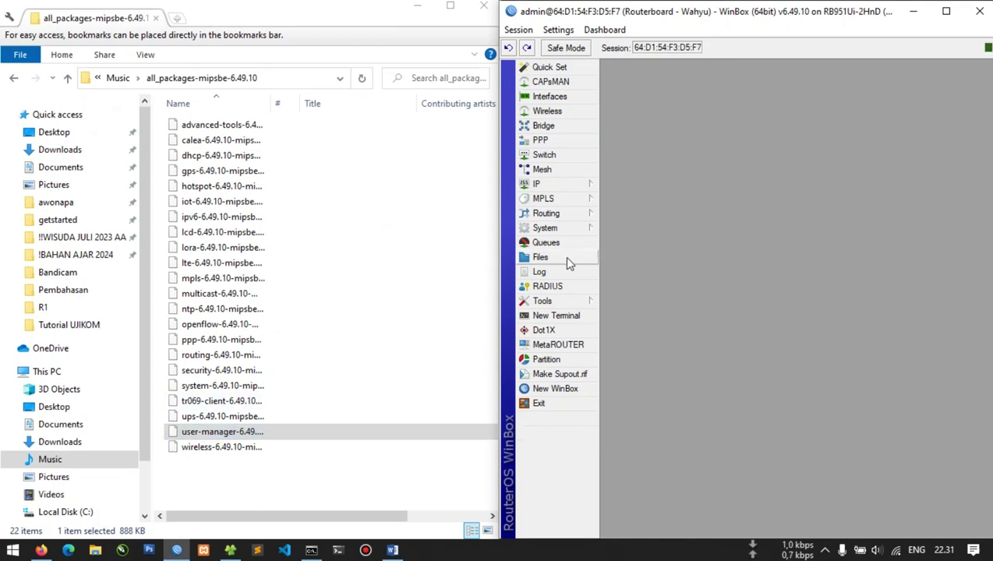
pyautogui.scroll(-3, 707, 249)
pyautogui.scroll(3, 708, 249)
pyautogui.click(219, 433)
pyautogui.moveTo(218, 434); pyautogui.dragTo(729, 254)
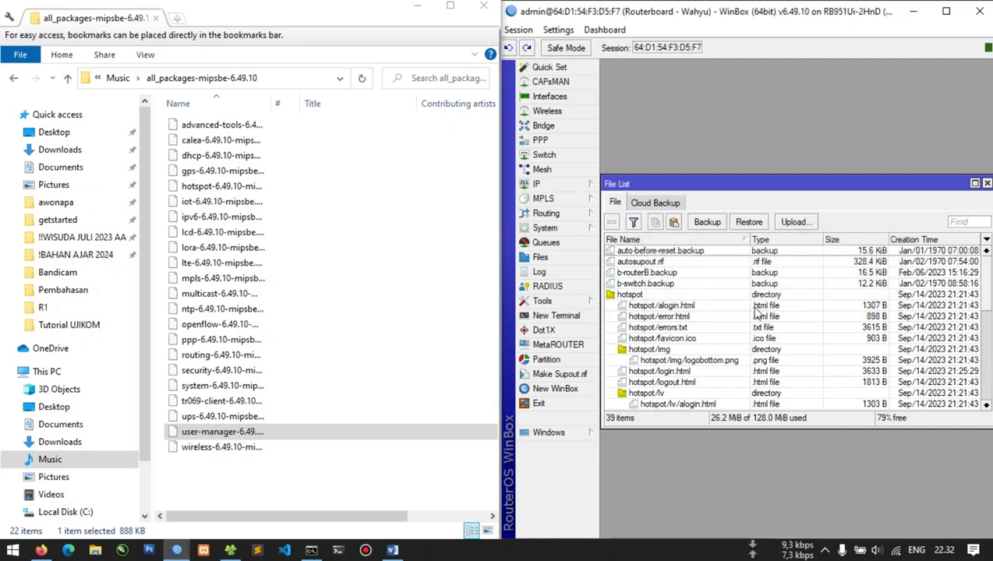
pyautogui.scroll(-8, 767, 313)
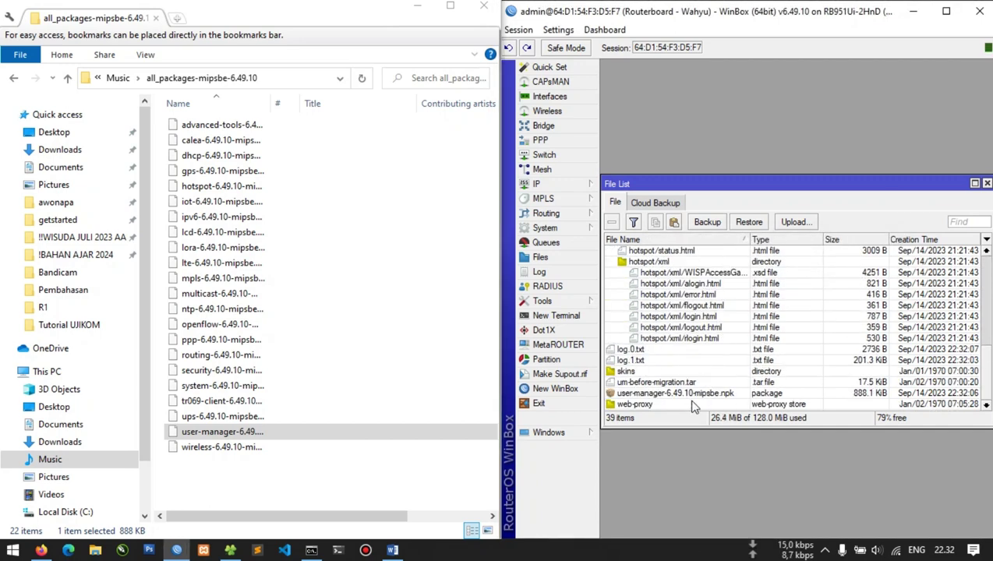
# Reboot the router via System > Reboot to install the uploaded user-manager package
pyautogui.click(690, 394)
pyautogui.click(560, 228)
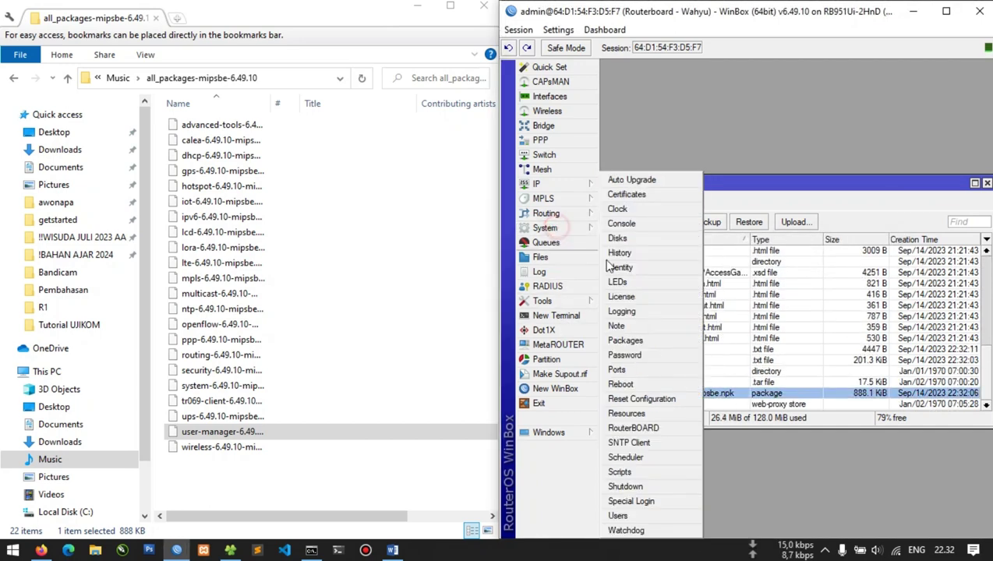
pyautogui.click(621, 384)
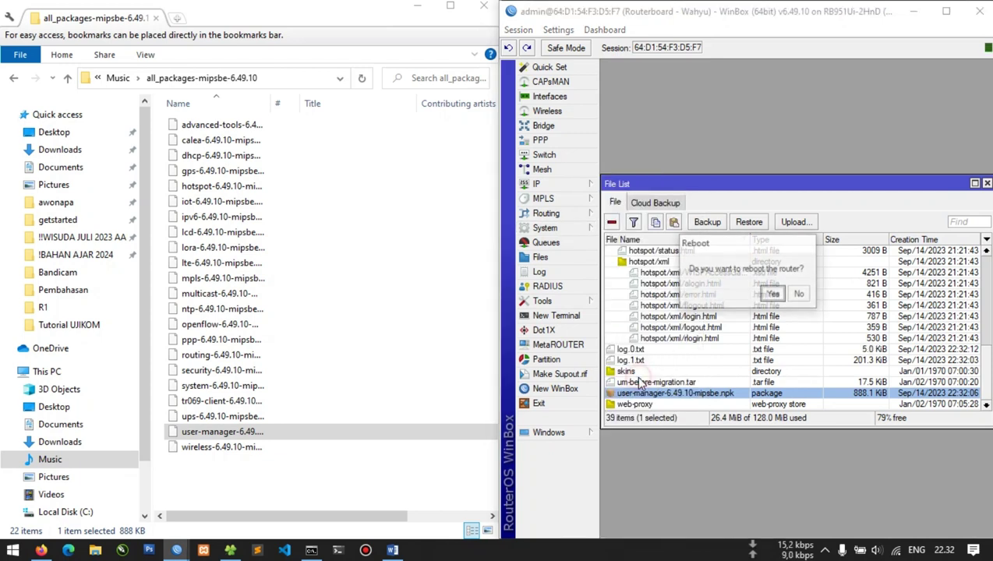
pyautogui.click(775, 293)
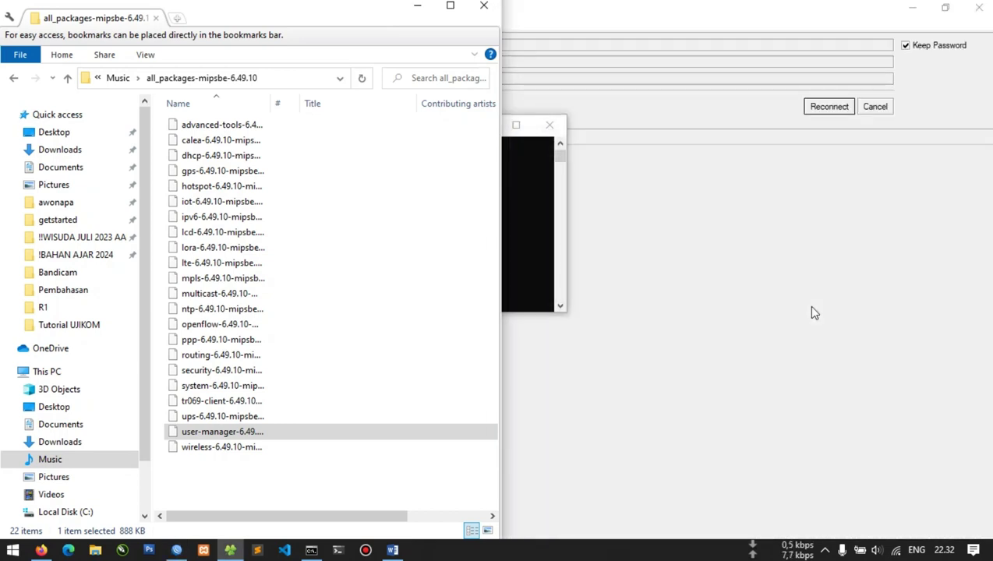
# Reconnect WinBox to the restarted router from its neighbor list, skipping the password change
pyautogui.click(877, 8)
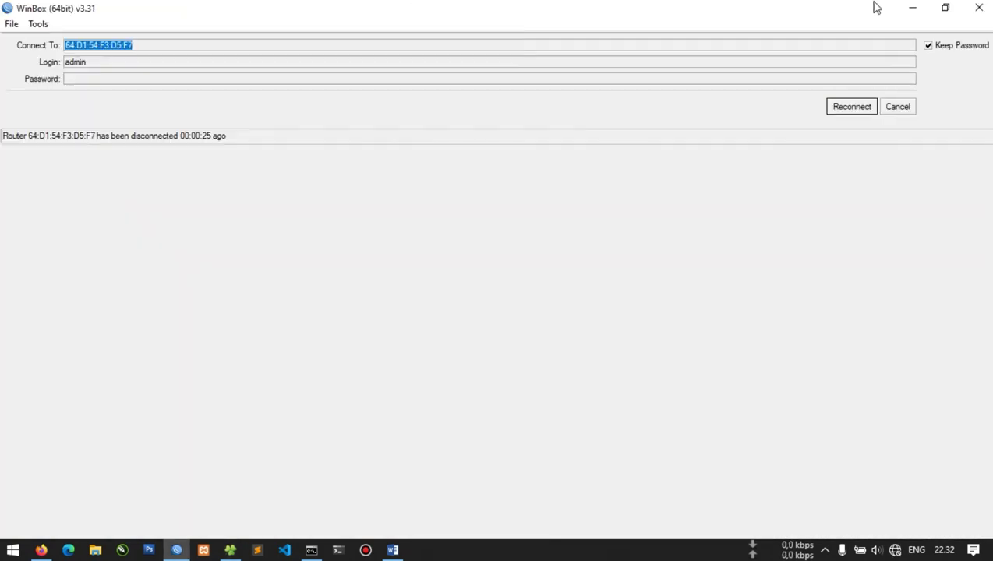
pyautogui.click(893, 110)
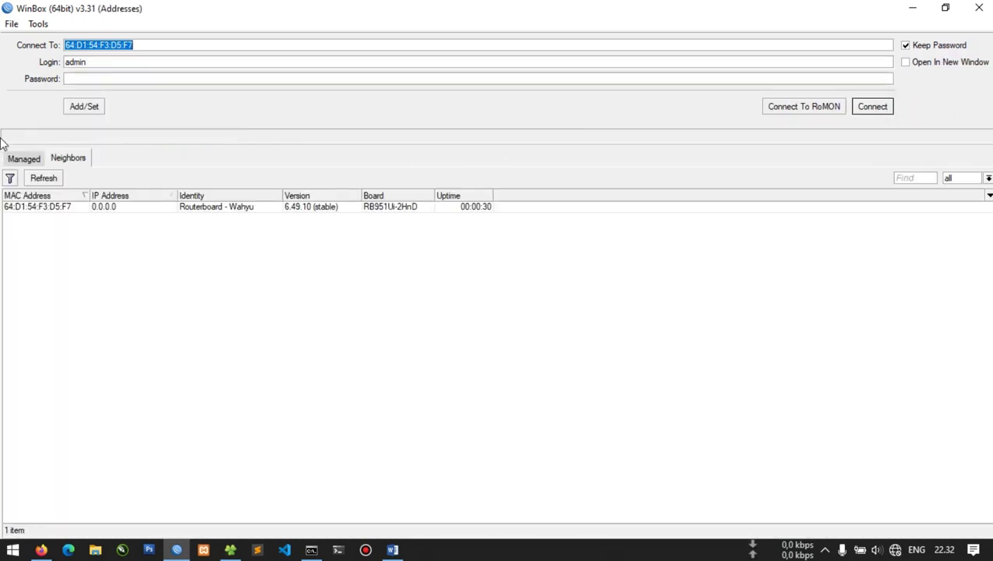
pyautogui.doubleClick(78, 209)
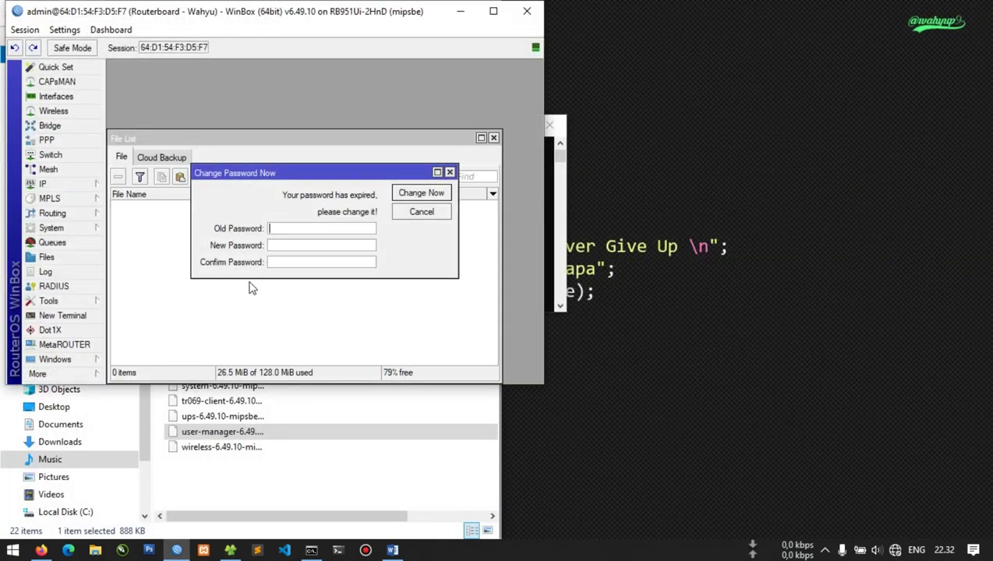
pyautogui.click(436, 212)
pyautogui.scroll(-5, 289, 343)
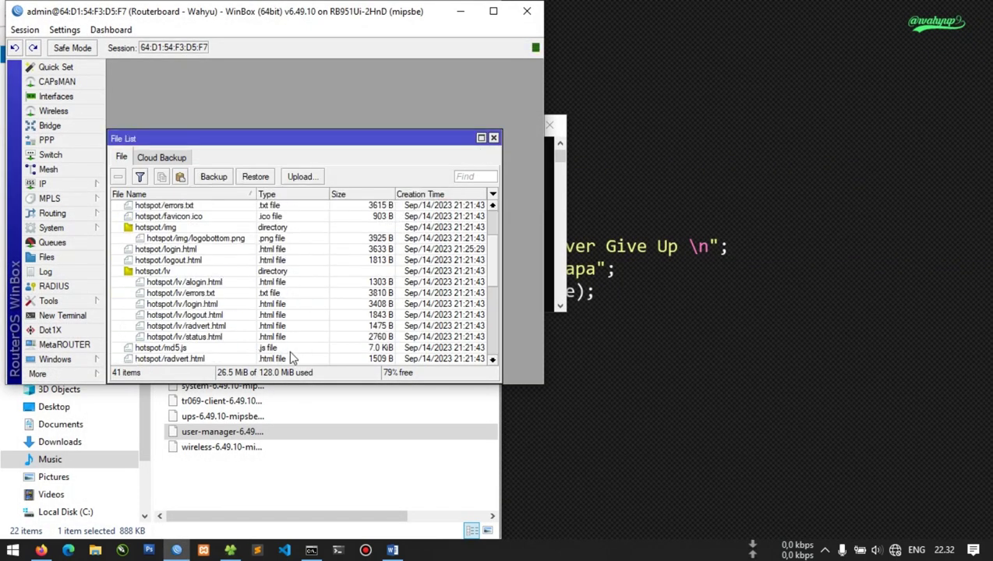
pyautogui.scroll(-3, 287, 337)
pyautogui.click(164, 326)
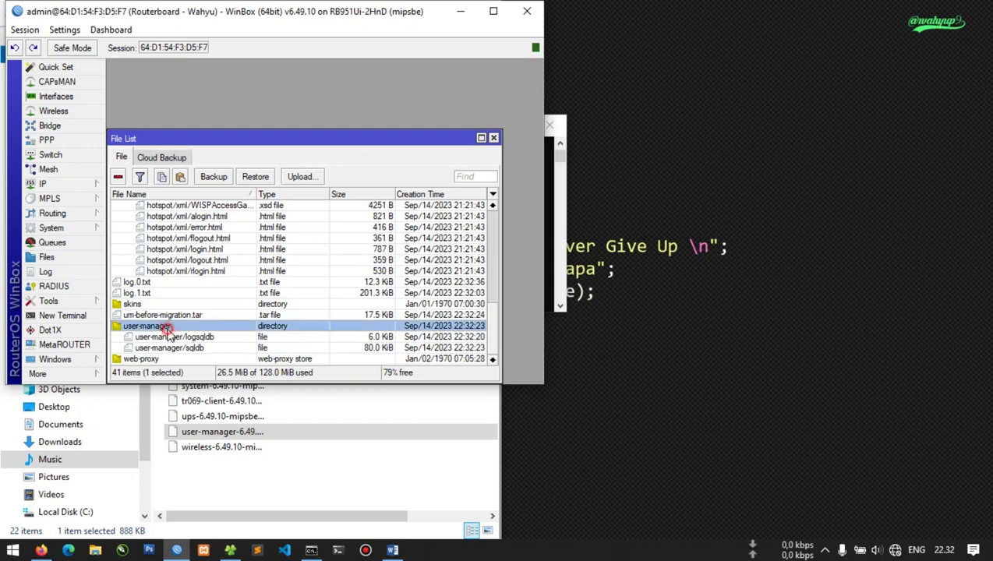
pyautogui.click(493, 138)
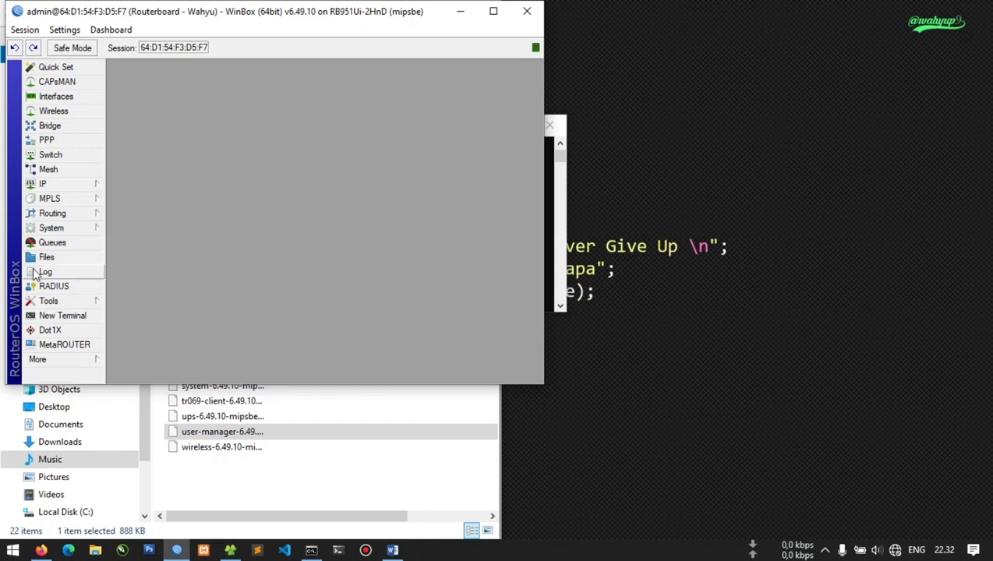
pyautogui.click(68, 228)
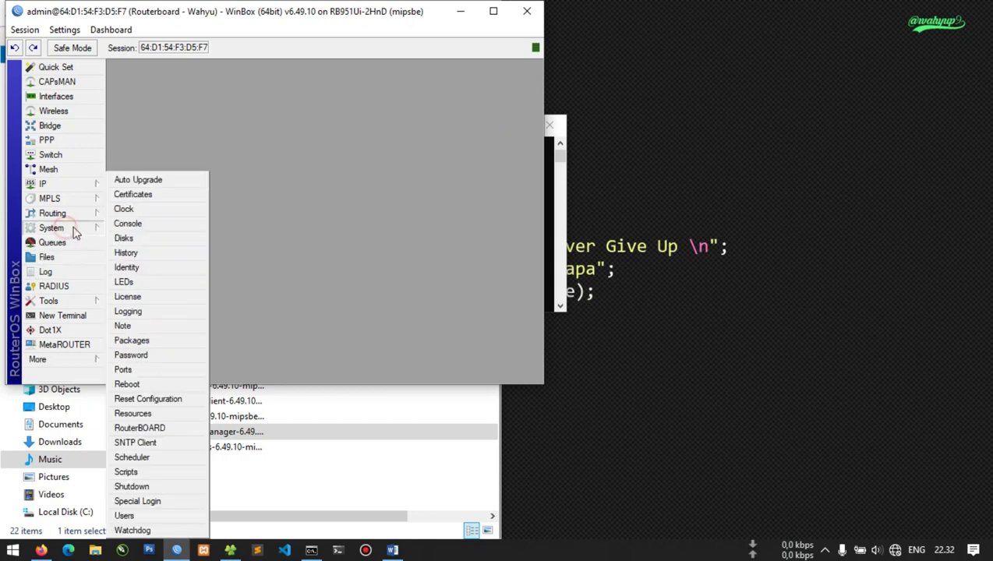
pyautogui.click(129, 343)
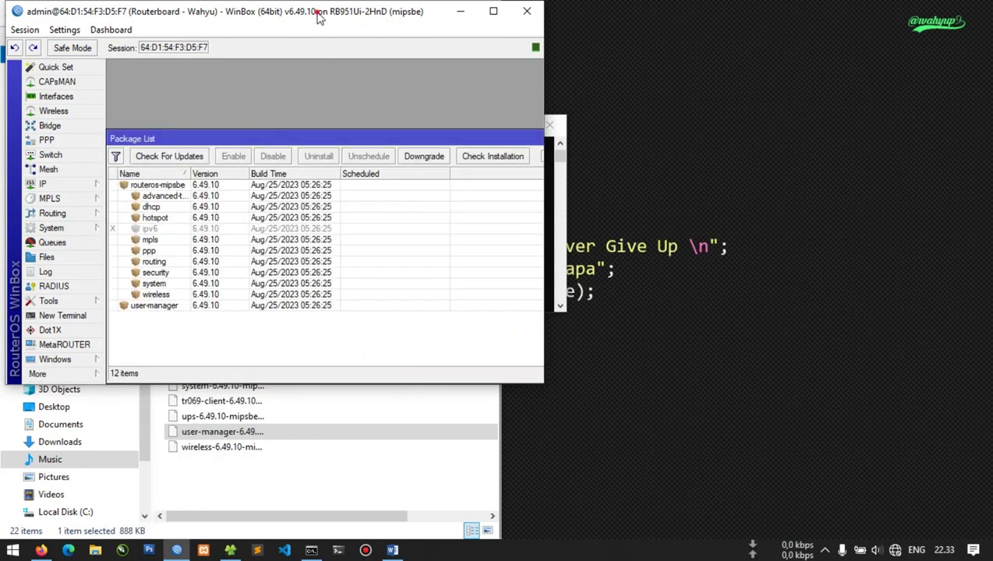
pyautogui.doubleClick(320, 17)
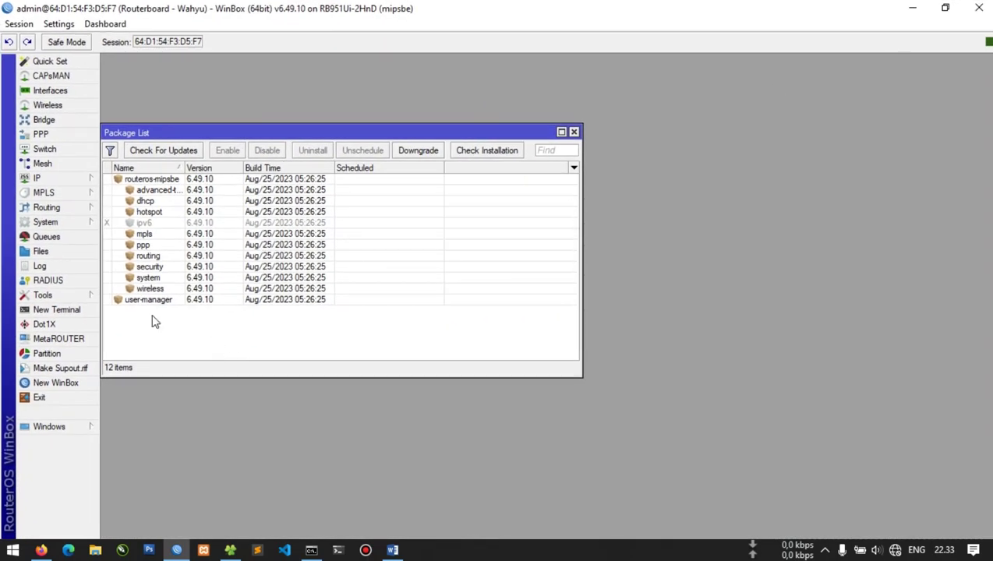
pyautogui.click(69, 281)
pyautogui.click(204, 111)
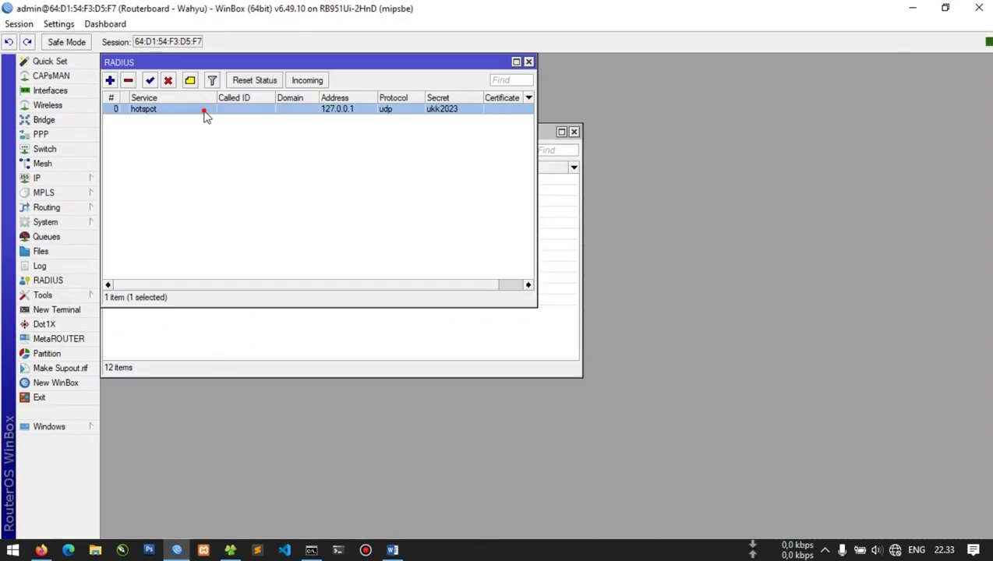
pyautogui.doubleClick(205, 111)
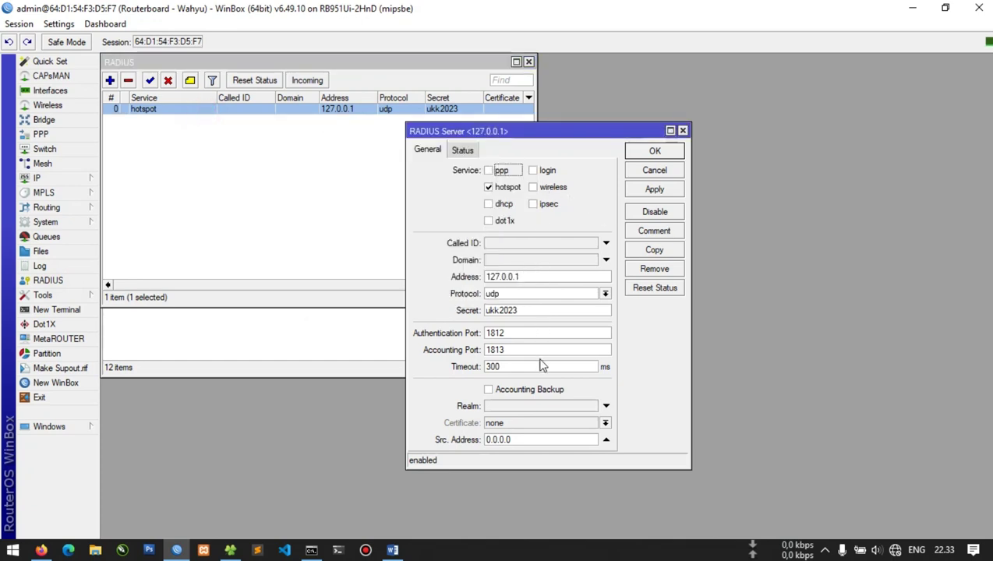
pyautogui.click(461, 150)
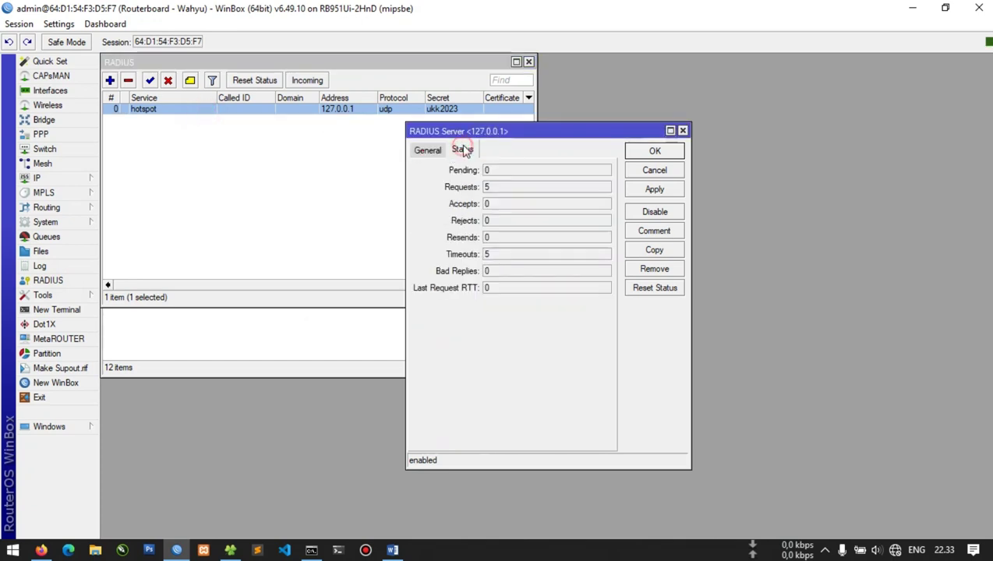
pyautogui.click(490, 188)
pyautogui.click(645, 151)
pyautogui.click(307, 80)
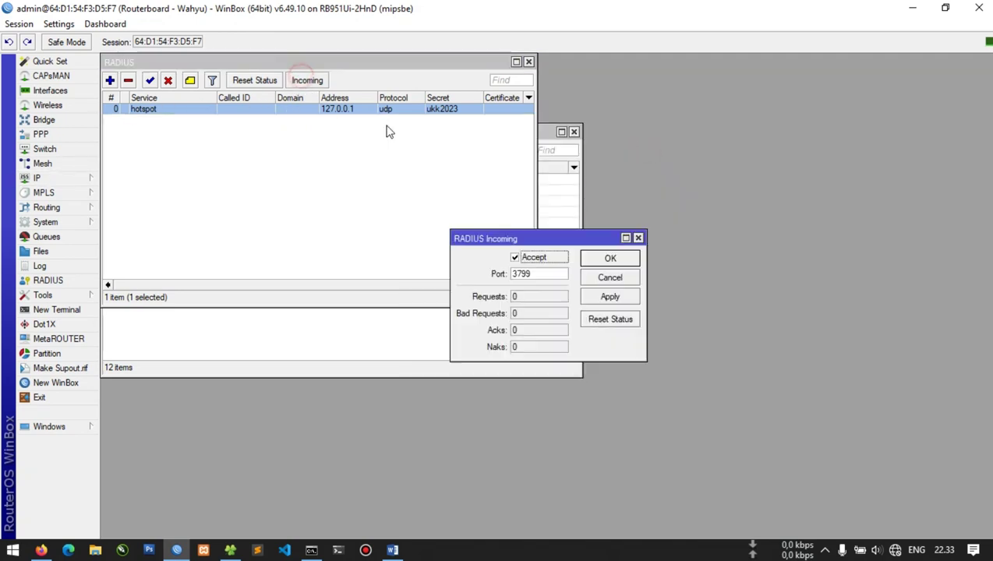
pyautogui.click(615, 258)
pyautogui.click(529, 61)
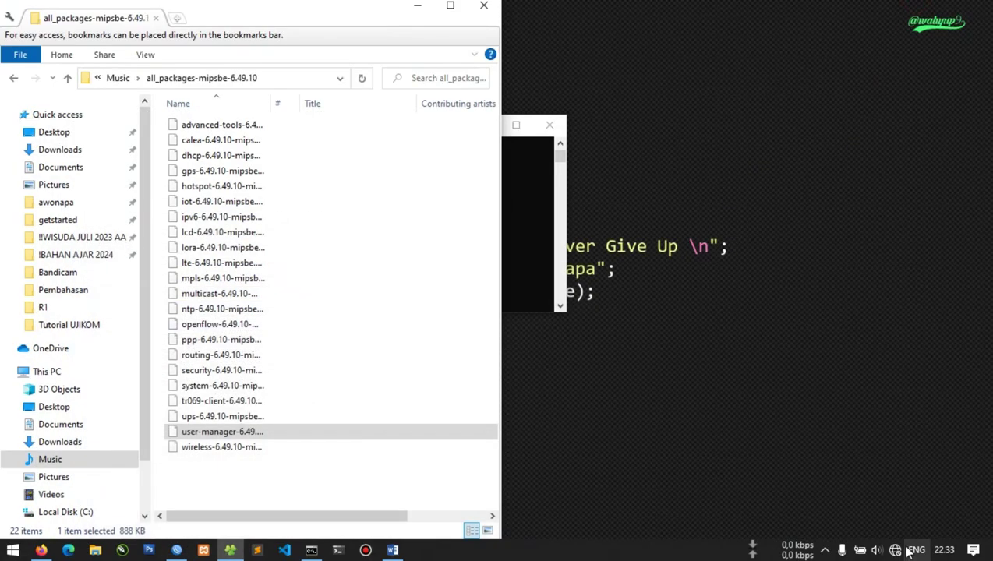
# Connect the laptop to the other hotspot Wi‑Fi network
pyautogui.click(860, 550)
pyautogui.click(862, 218)
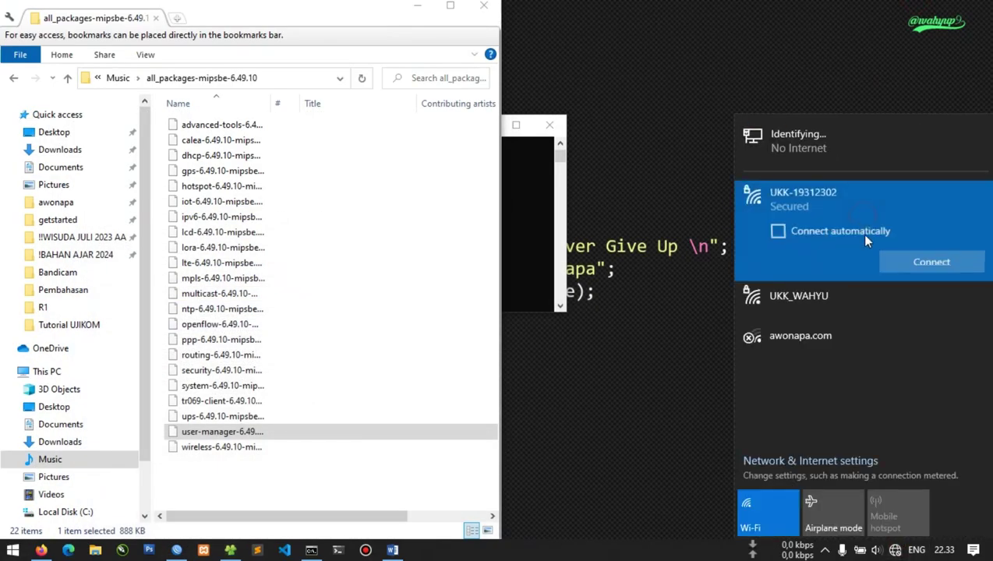
pyautogui.click(873, 326)
pyautogui.click(924, 304)
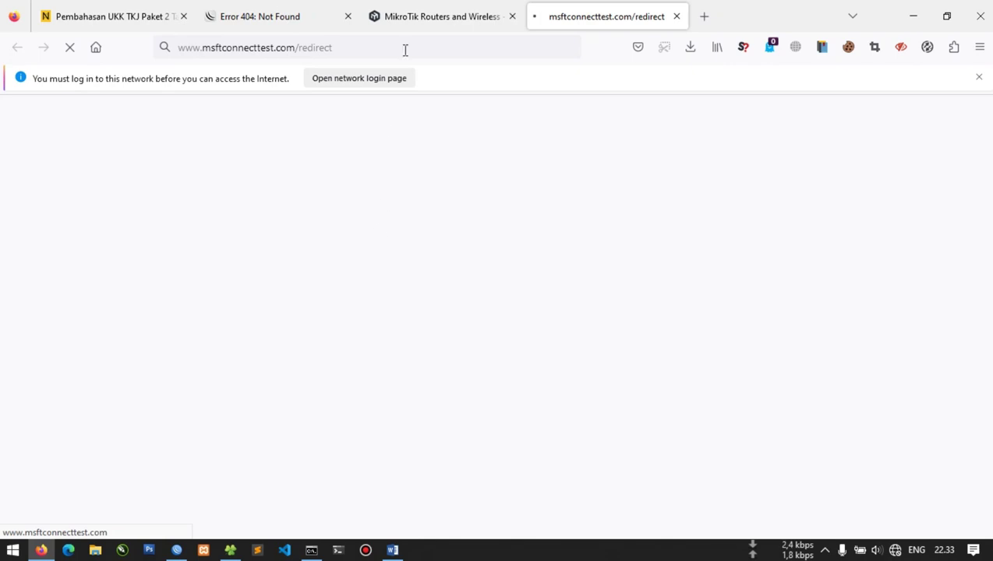
# Close the Error 404 tab and sign in on the hotspot login page with the admin credentials
pyautogui.click(279, 11)
pyautogui.click(316, 50)
pyautogui.press('Return')
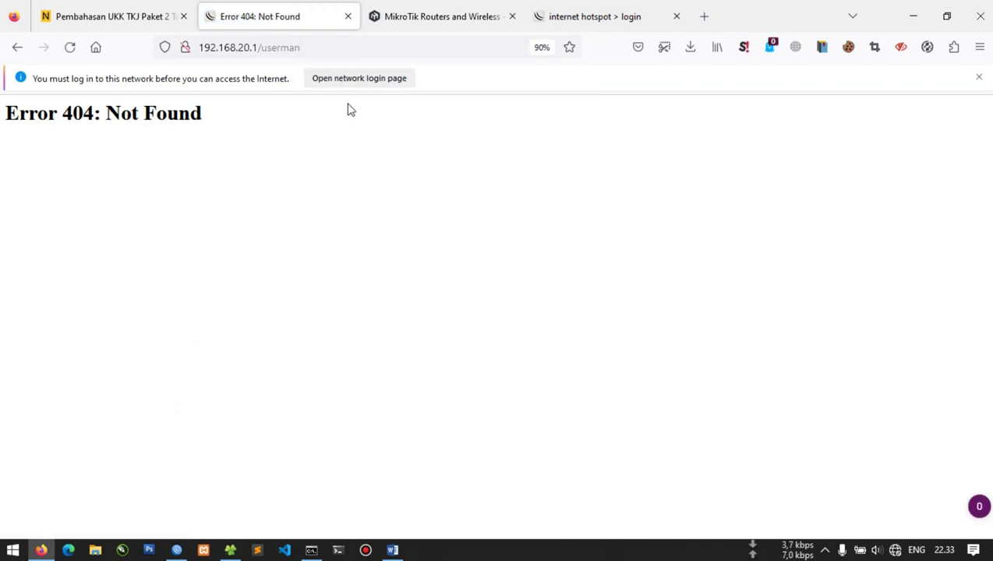
pyautogui.hotkey('ctrl', 'w')
pyautogui.click(492, 7)
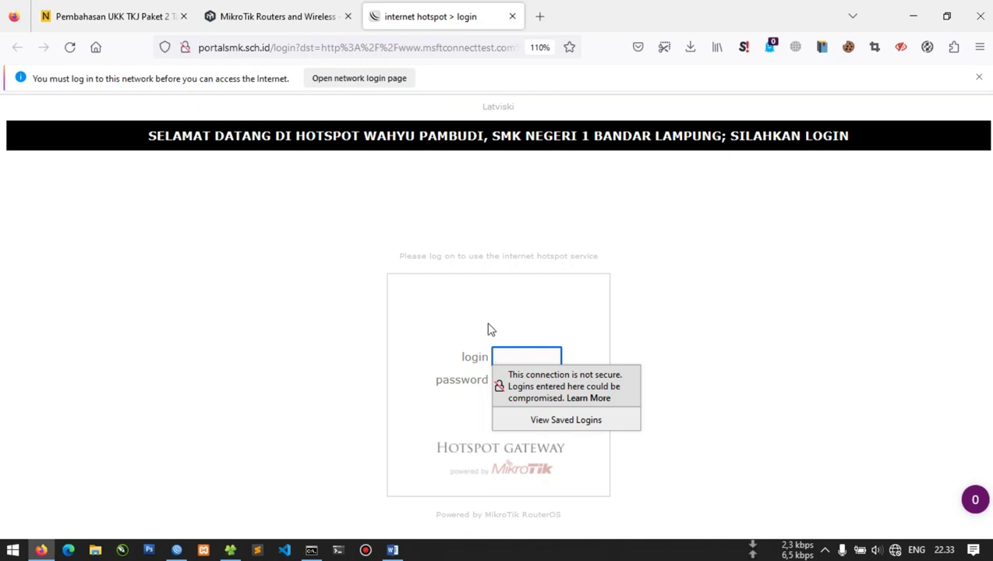
pyautogui.press('Tab')
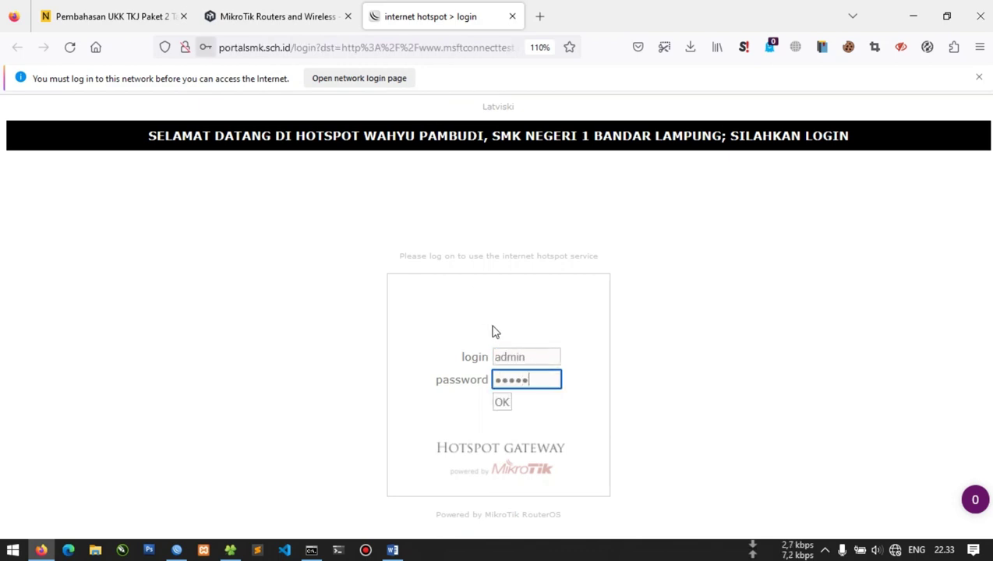
pyautogui.press('Return')
pyautogui.click(517, 255)
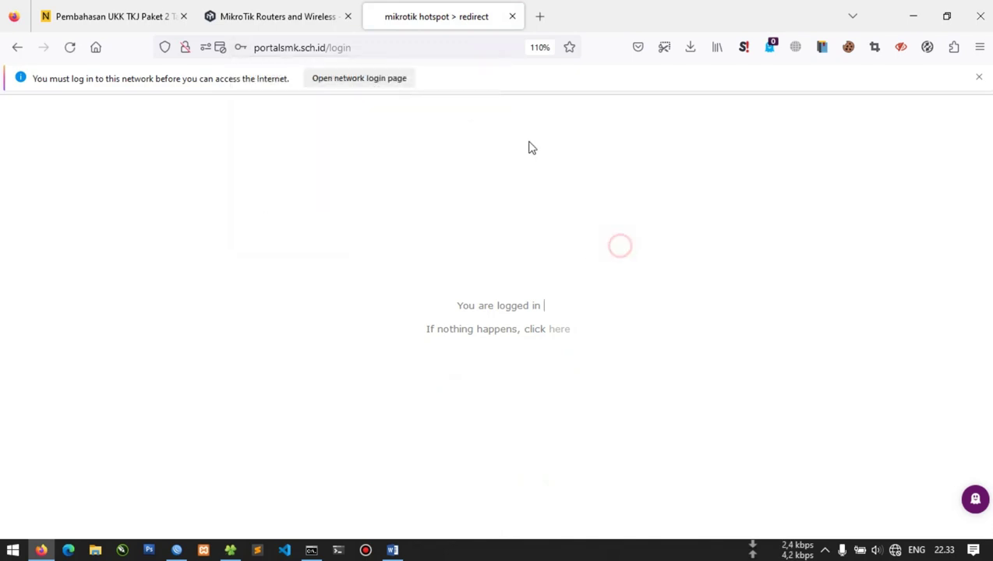
# Load portalsmk.sch.id/userman in a new Firefox tab
pyautogui.click(540, 15)
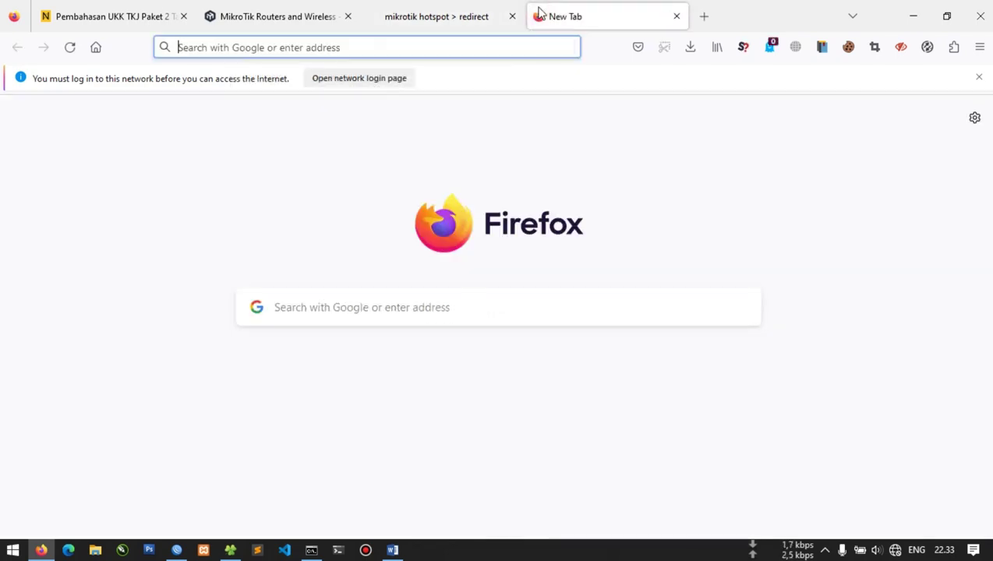
pyautogui.write('portal')
pyautogui.press('Right')
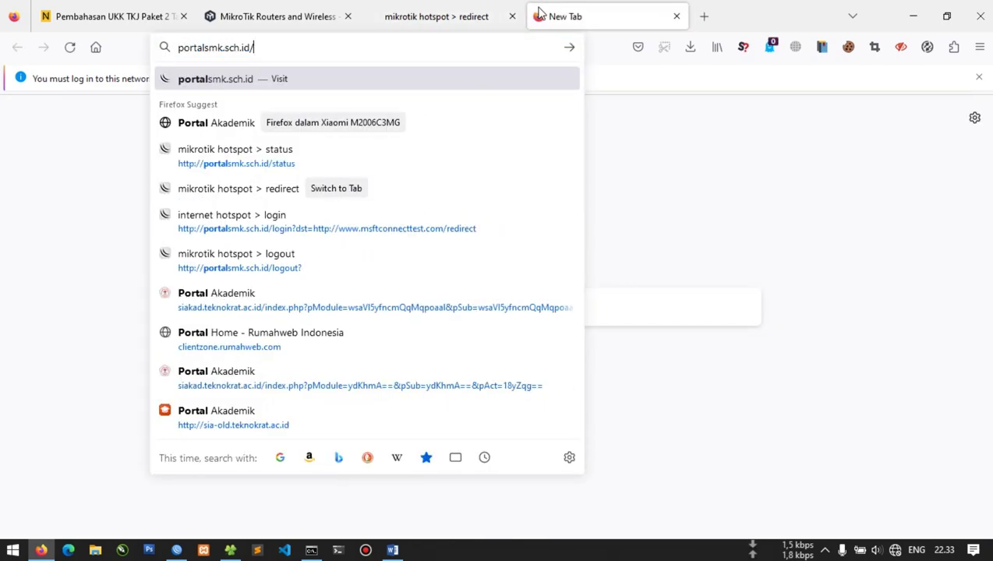
pyautogui.write('suserman')
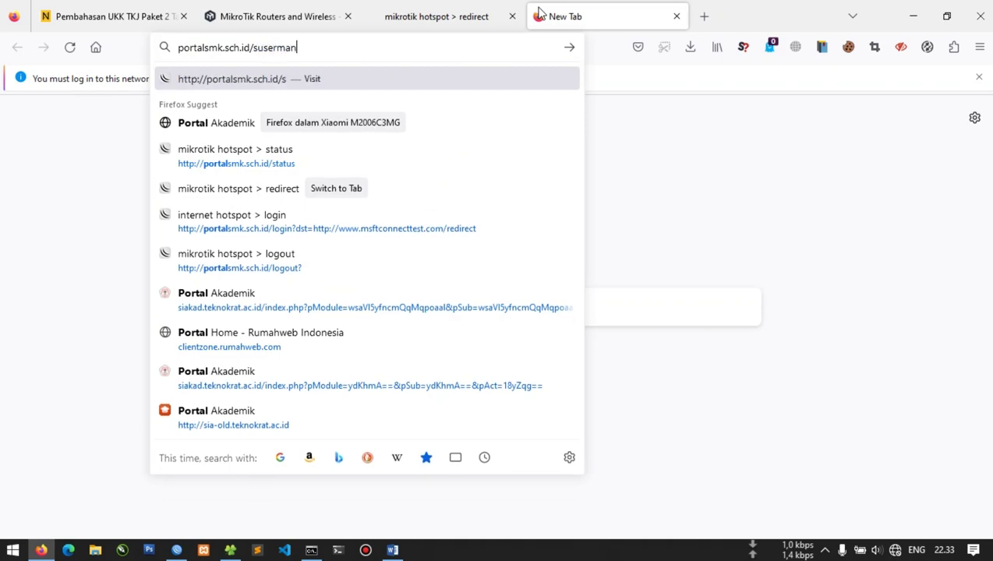
pyautogui.press('BackSpace')
pyautogui.press('BackSpace')
pyautogui.press('BackSpace')
pyautogui.press('BackSpace')
pyautogui.press('BackSpace')
pyautogui.press('BackSpace')
pyautogui.press('BackSpace')
pyautogui.press('BackSpace')
pyautogui.write('userman')
pyautogui.press('Return')
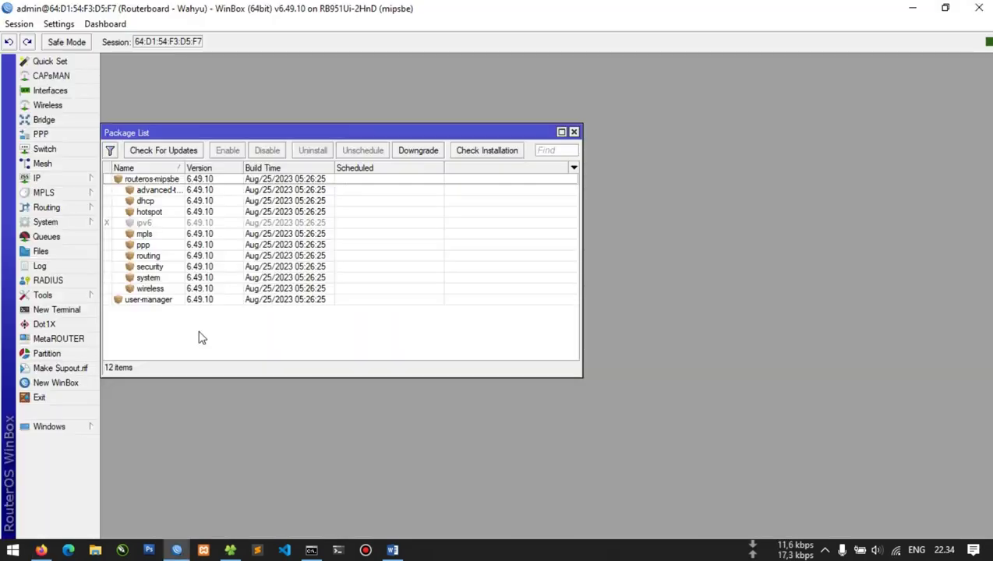
pyautogui.click(74, 178)
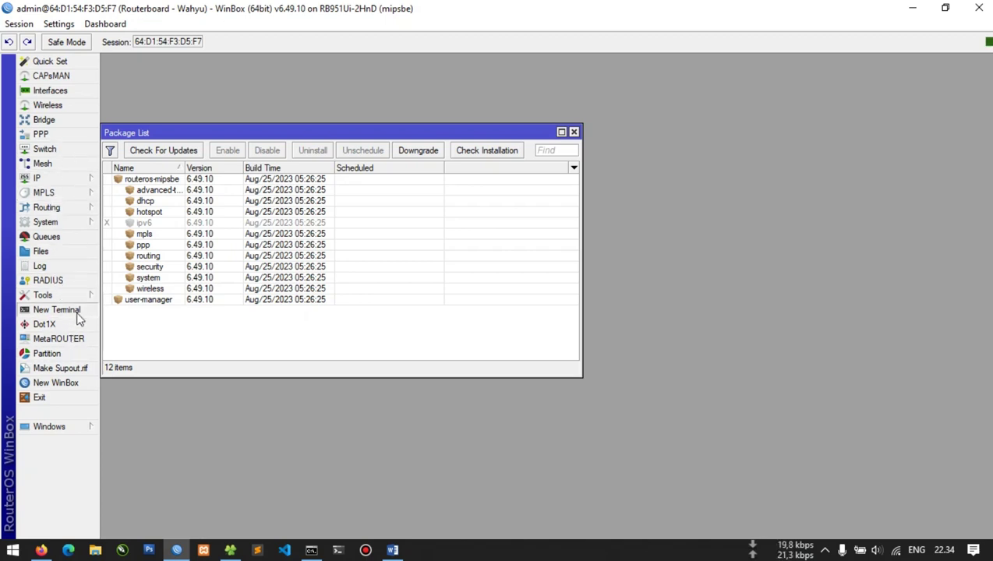
pyautogui.click(48, 280)
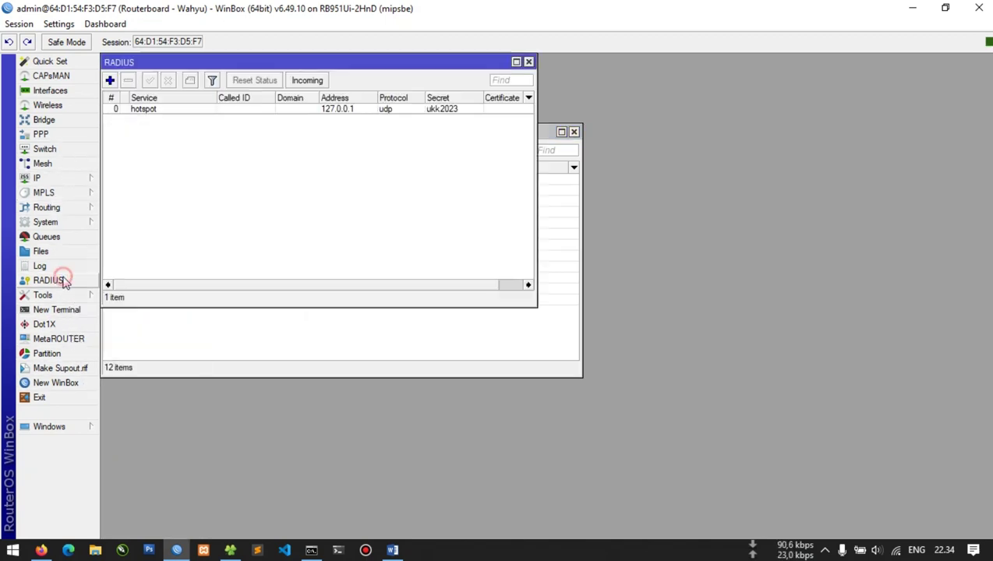
pyautogui.doubleClick(251, 110)
pyautogui.click(427, 150)
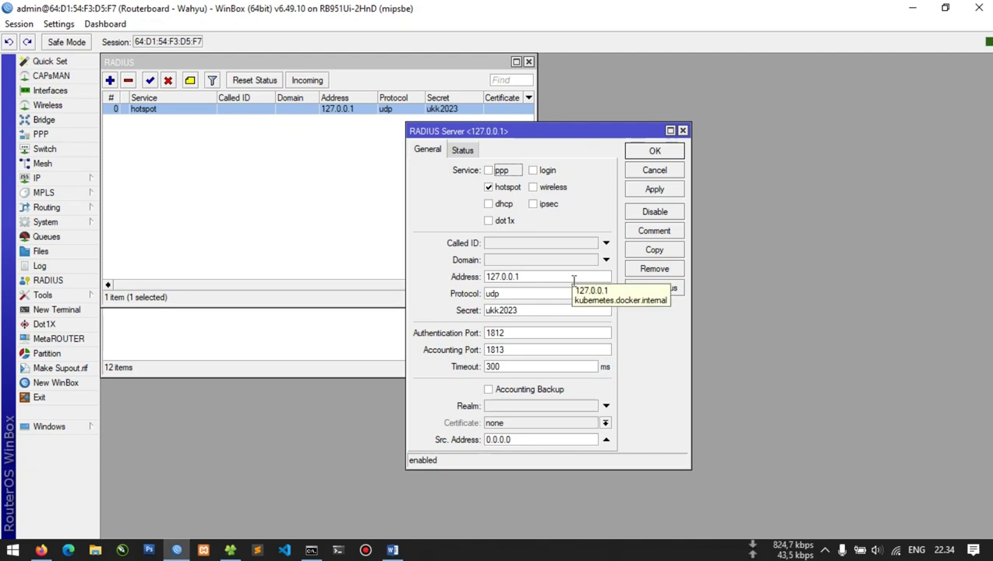
pyautogui.click(552, 293)
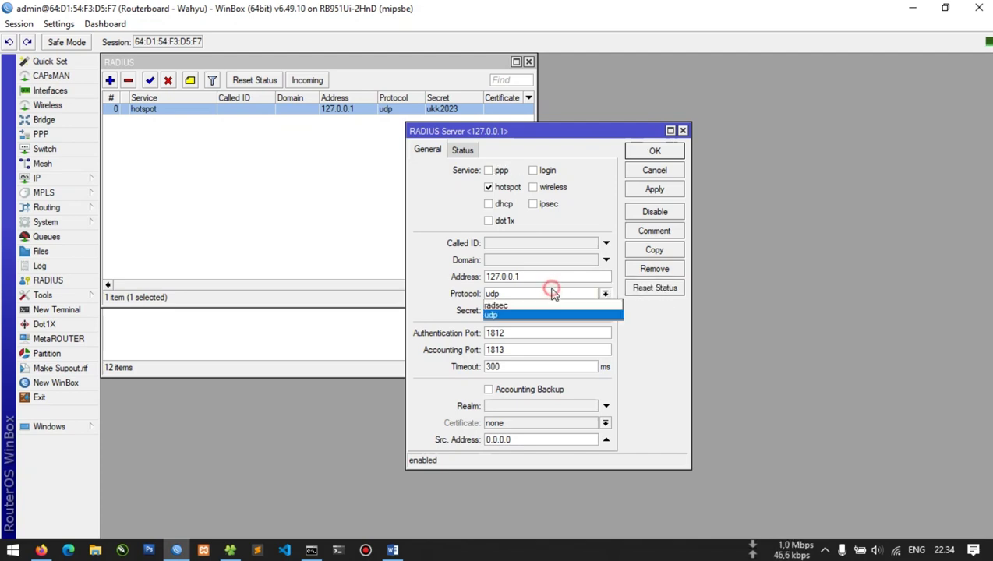
pyautogui.click(552, 291)
pyautogui.click(553, 311)
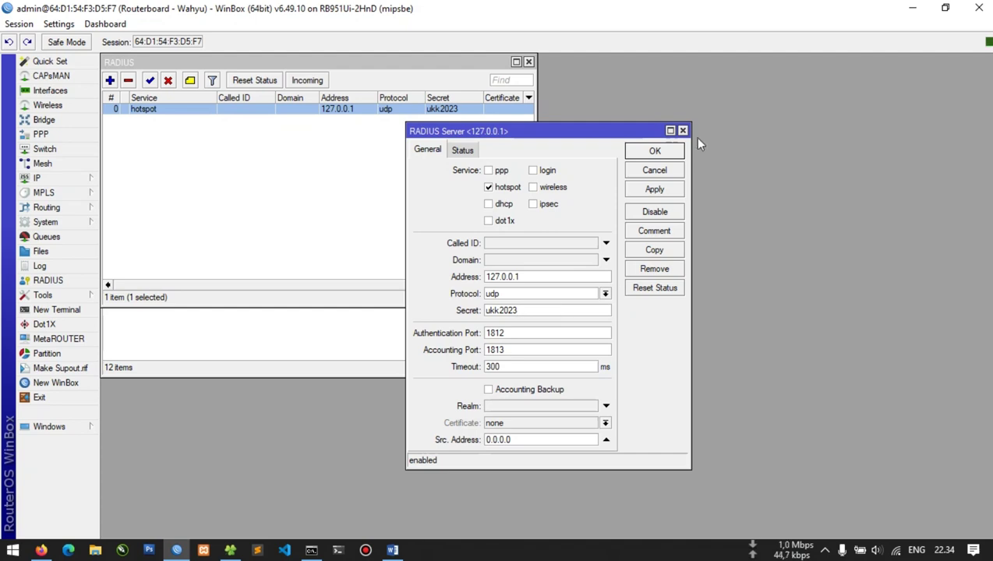
pyautogui.click(669, 189)
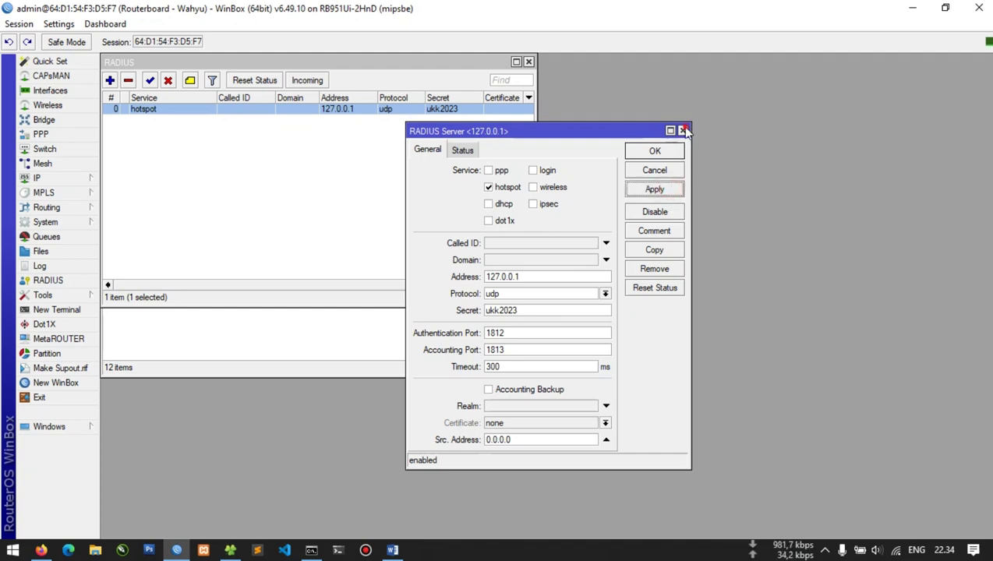
pyautogui.click(682, 131)
pyautogui.click(38, 178)
pyautogui.click(148, 300)
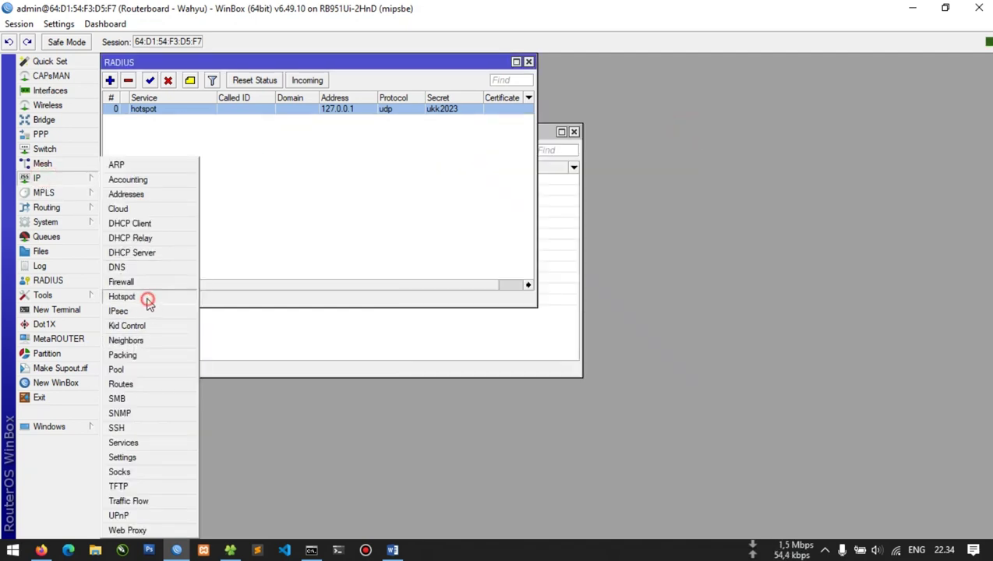
pyautogui.doubleClick(177, 242)
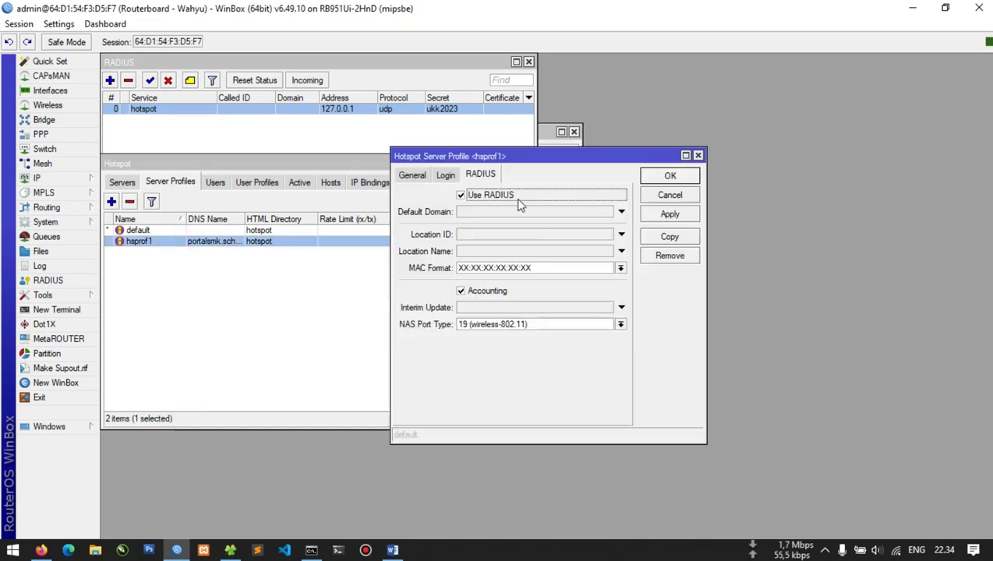
pyautogui.click(445, 176)
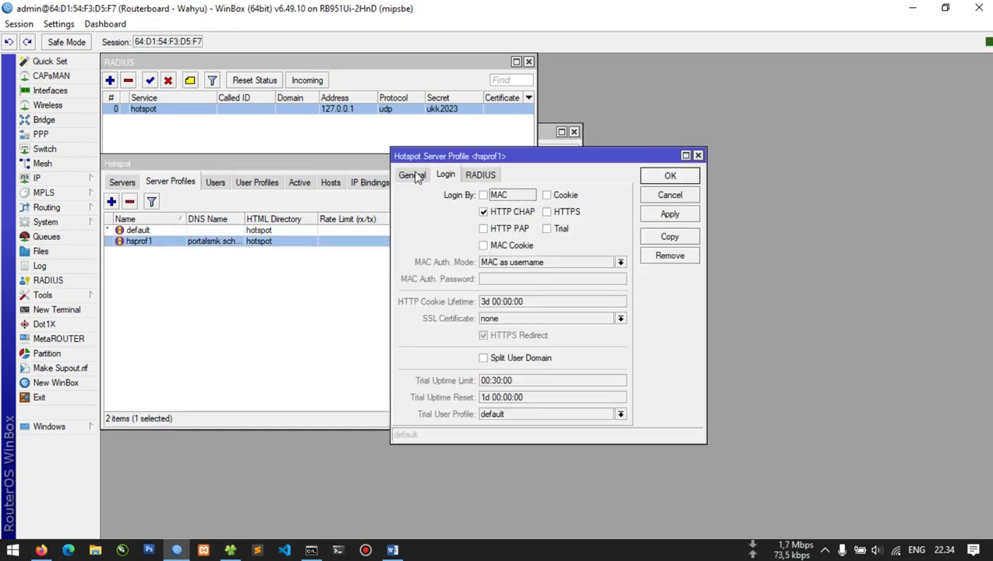
pyautogui.click(413, 175)
pyautogui.click(669, 177)
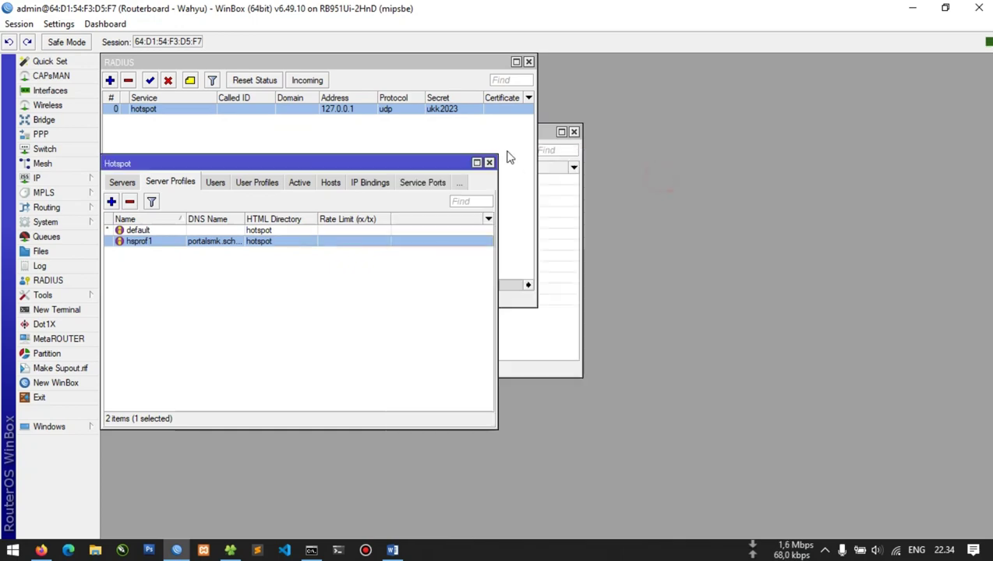
pyautogui.click(490, 164)
pyautogui.click(529, 61)
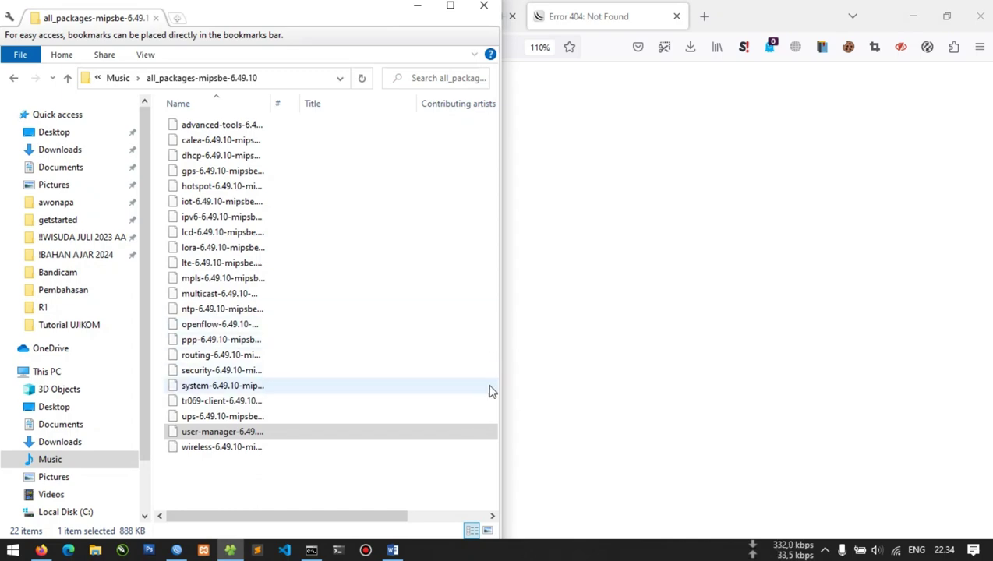
# Change the www service port from 80 to 81 in IP > Services
pyautogui.click(639, 195)
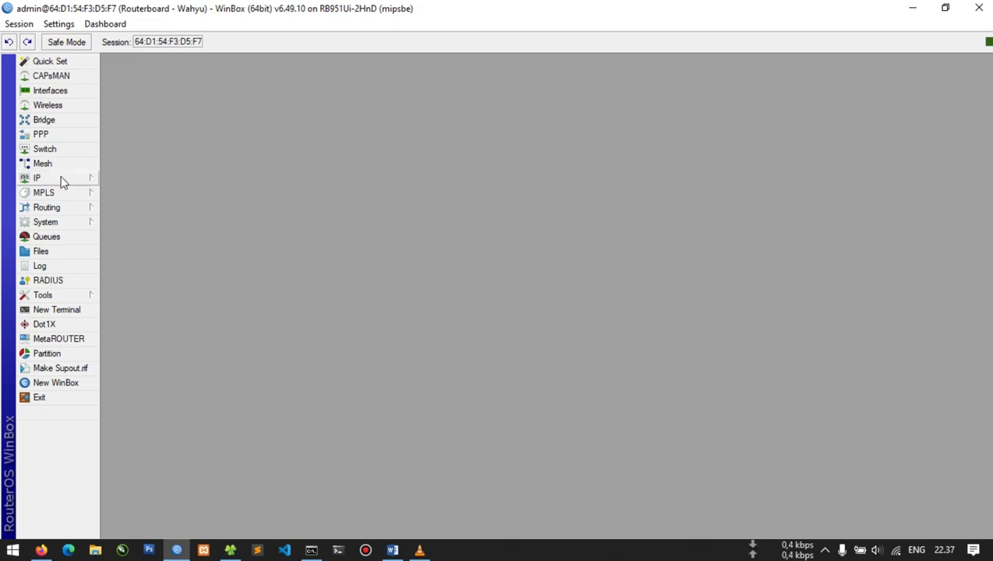
pyautogui.click(60, 179)
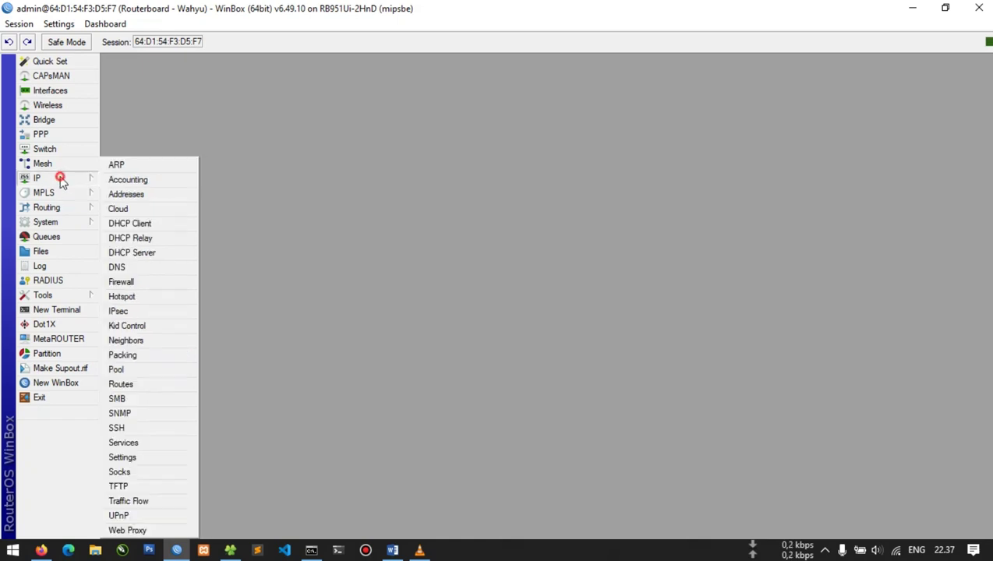
pyautogui.click(154, 444)
pyautogui.click(442, 292)
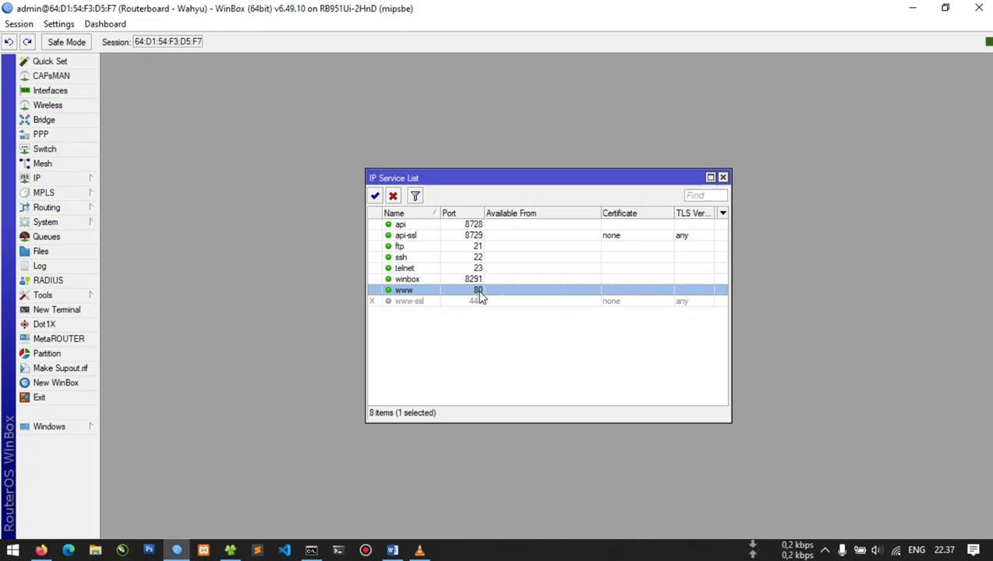
pyautogui.doubleClick(480, 290)
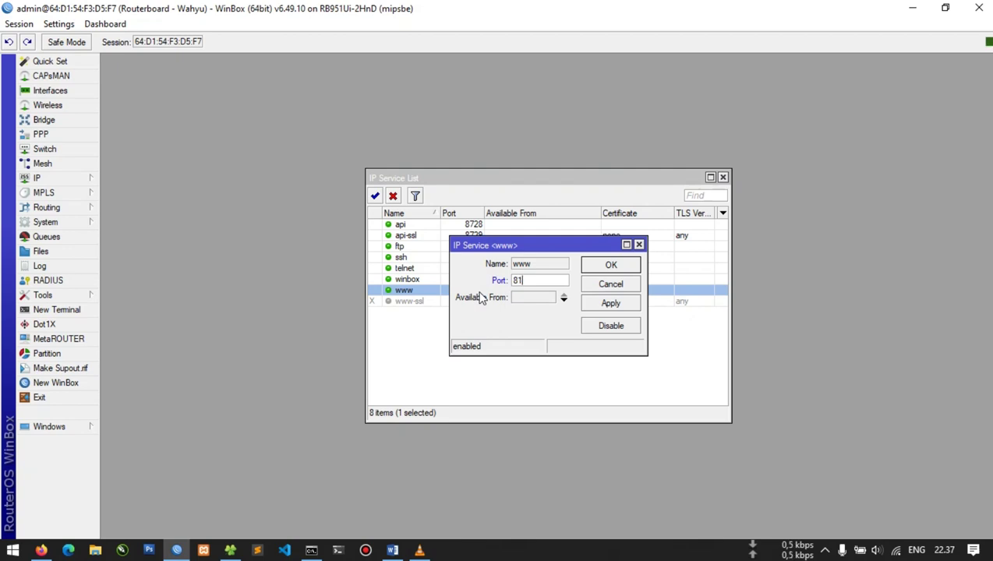
pyautogui.press('Return')
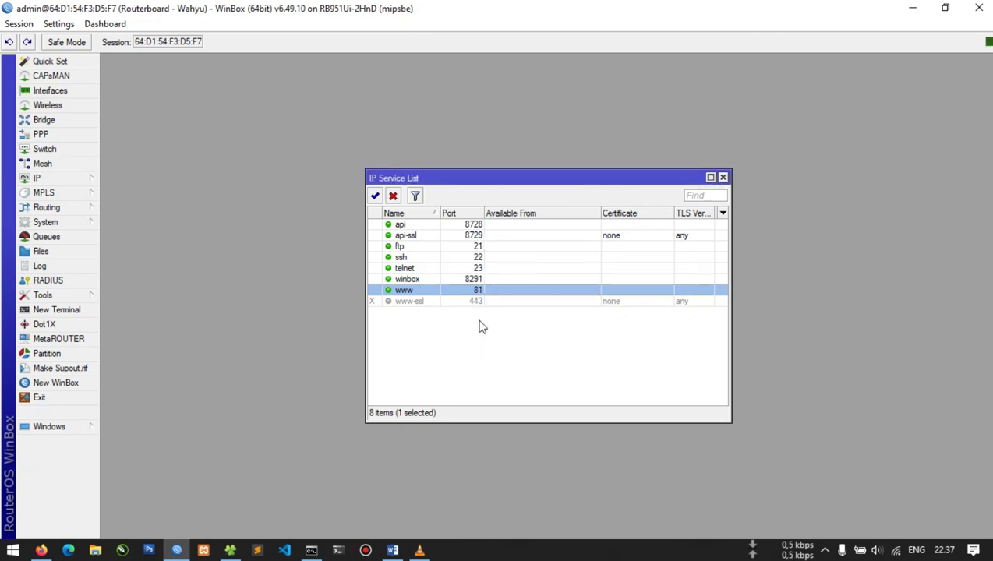
pyautogui.click(478, 321)
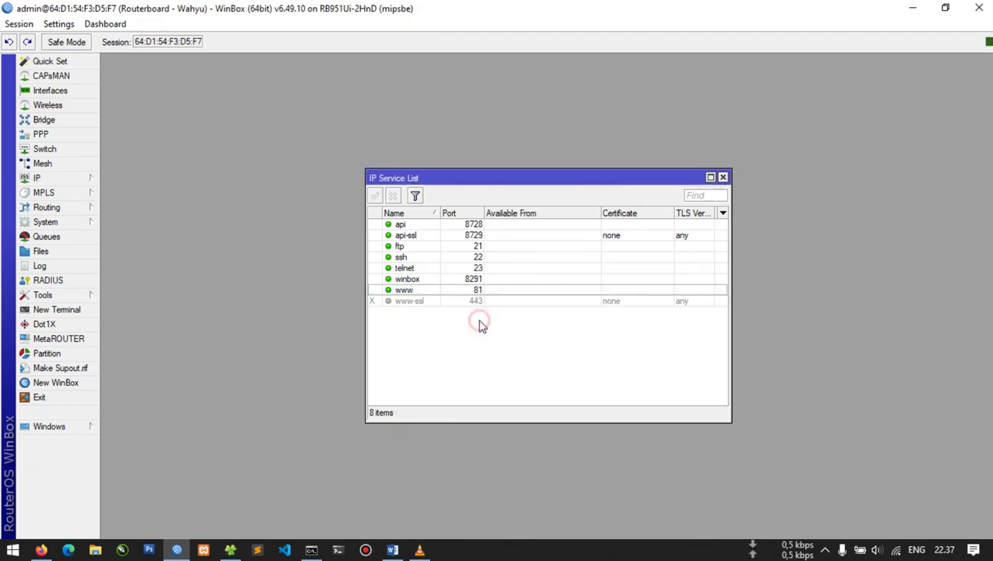
# Log in to User Manager at 192.168.20.1:81/userman in a new Firefox tab, zoom at 100%
pyautogui.click(725, 177)
pyautogui.click(40, 549)
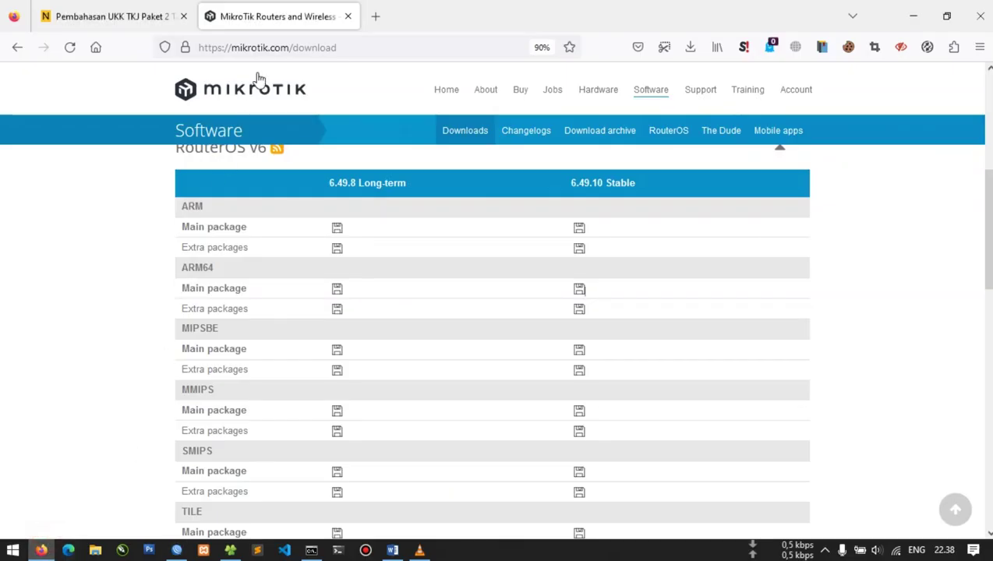
pyautogui.hotkey('ctrl', 't')
pyautogui.write('192.1')
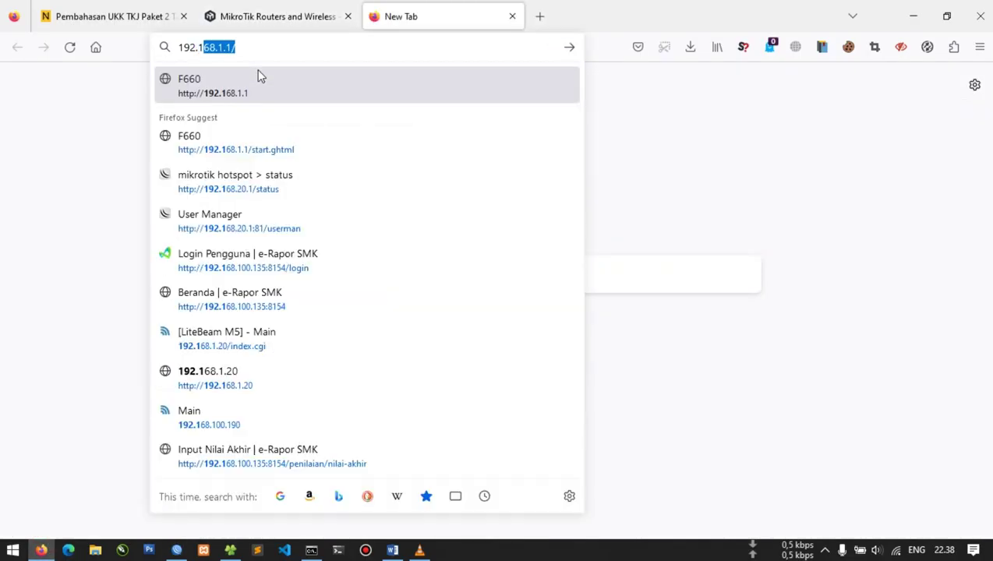
pyautogui.write('68.20.1:')
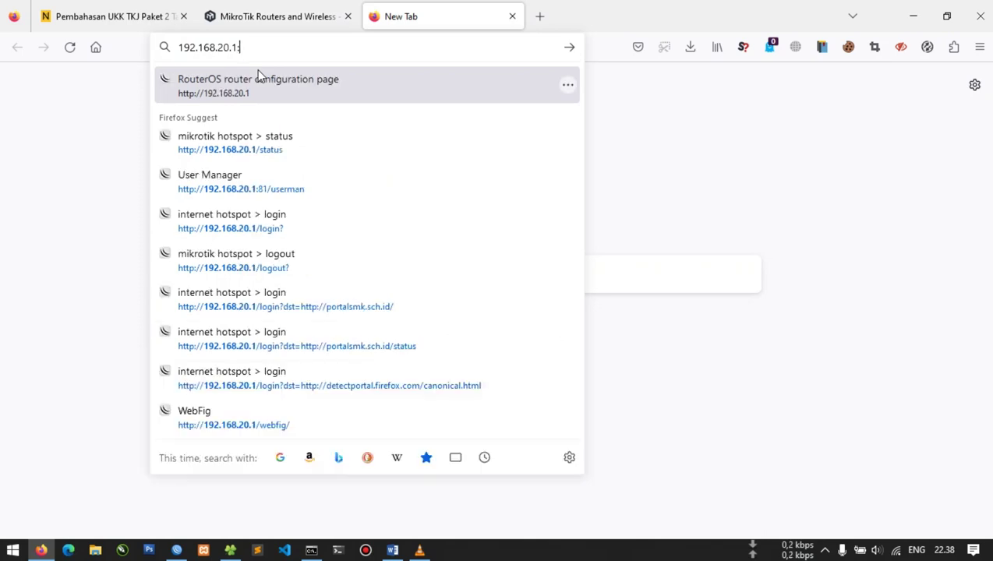
pyautogui.write('81/userma')
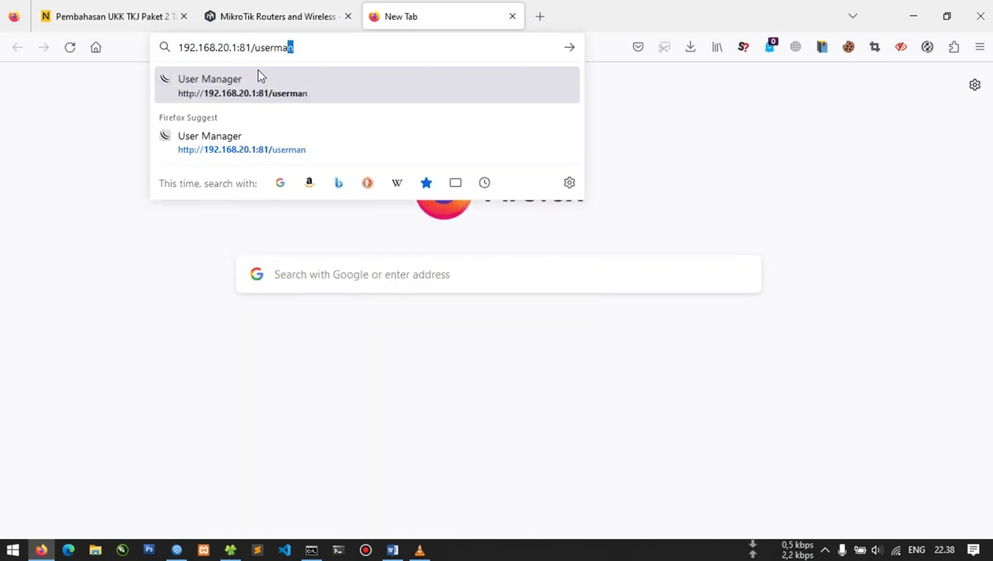
pyautogui.press('Return')
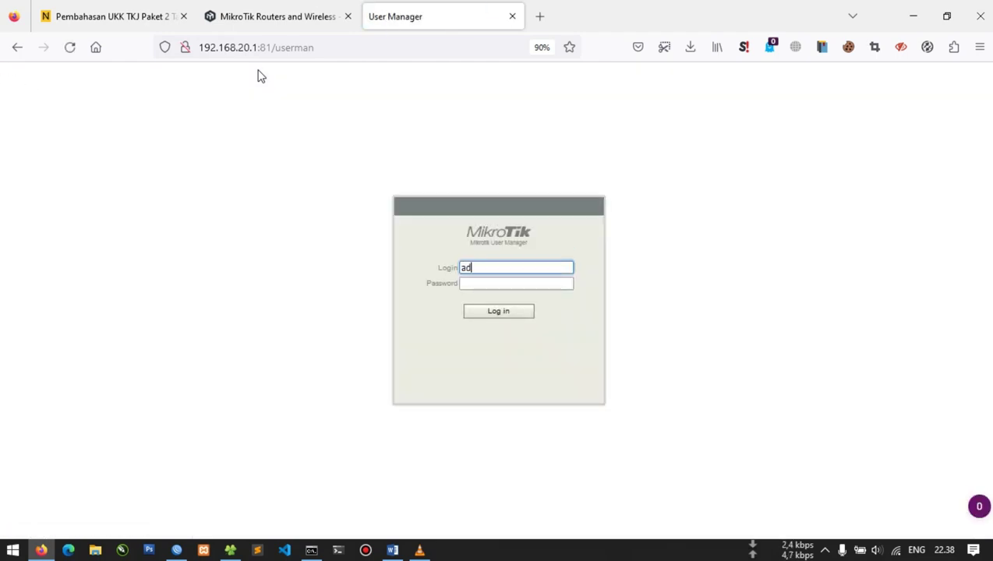
pyautogui.press('Return')
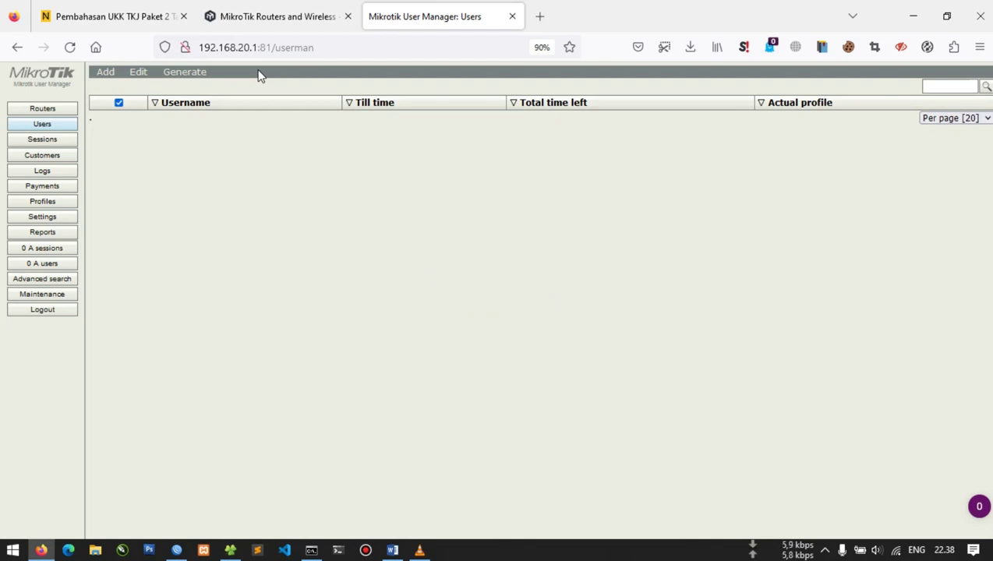
pyautogui.click(542, 48)
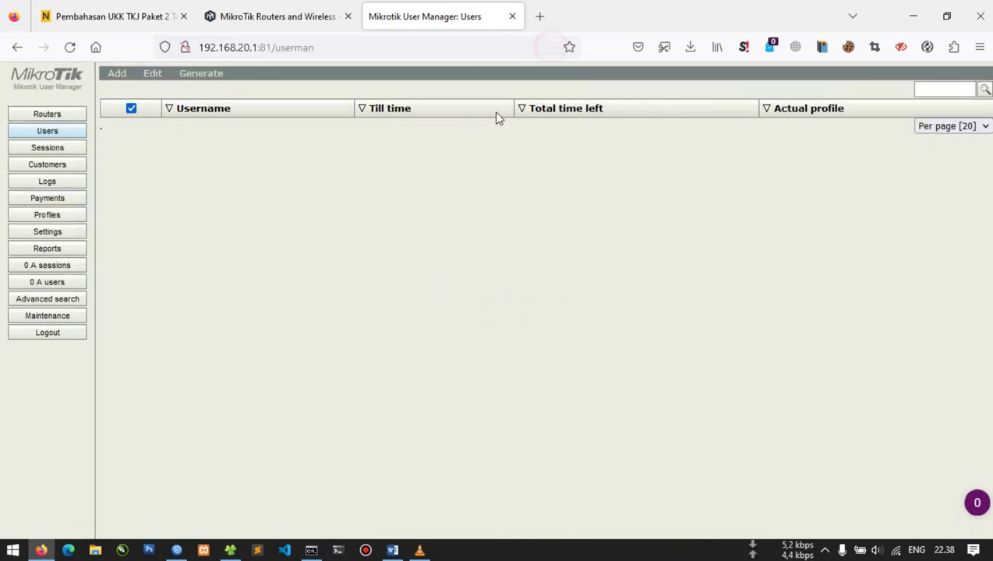
# Look through the settings and profiles pages, then show the Routers list's Add options
pyautogui.click(78, 231)
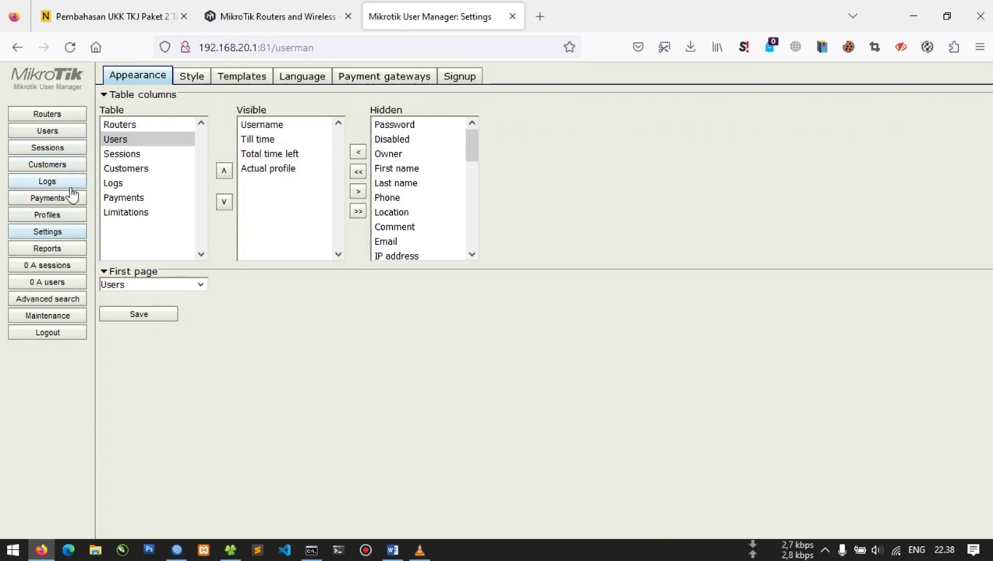
pyautogui.click(76, 220)
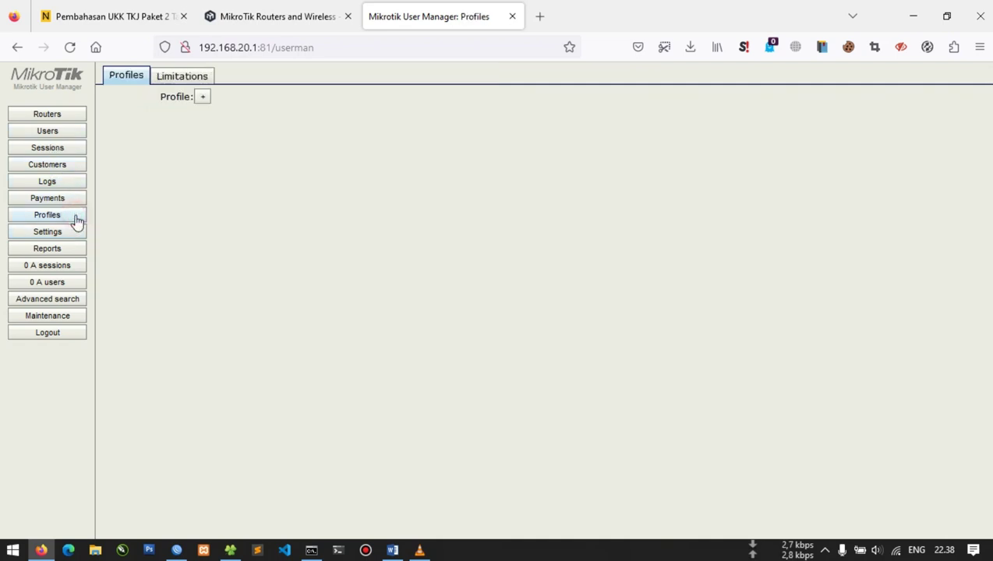
pyautogui.click(64, 131)
pyautogui.click(62, 119)
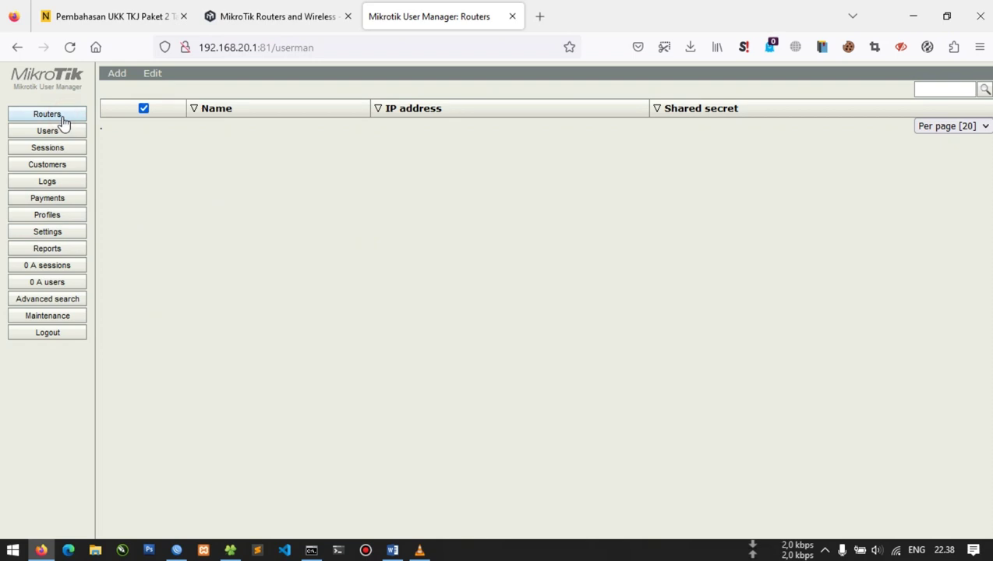
pyautogui.click(119, 75)
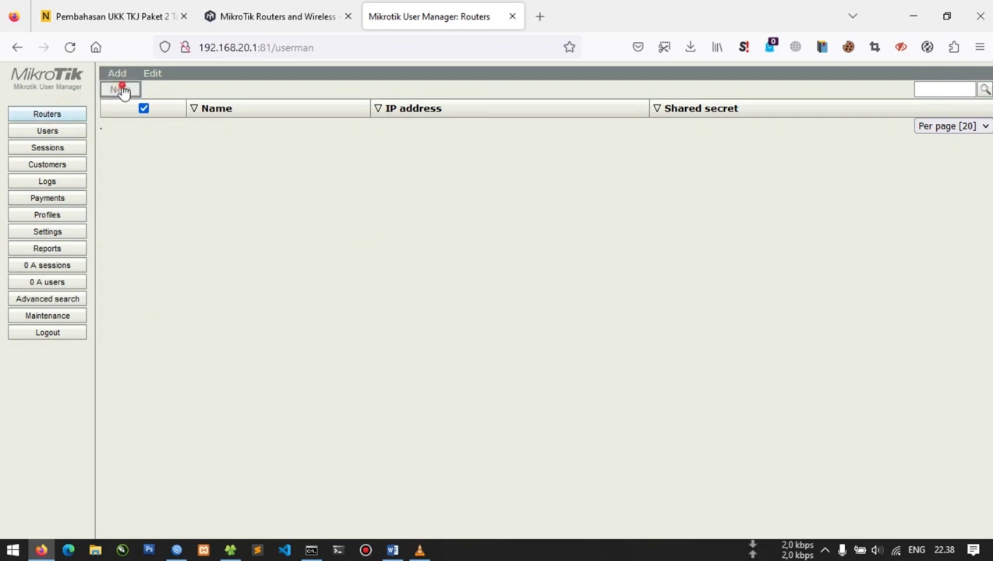
# Add a new router with a name, IP 127.0.0.1, a shared secret and time zone +07:00
pyautogui.click(121, 90)
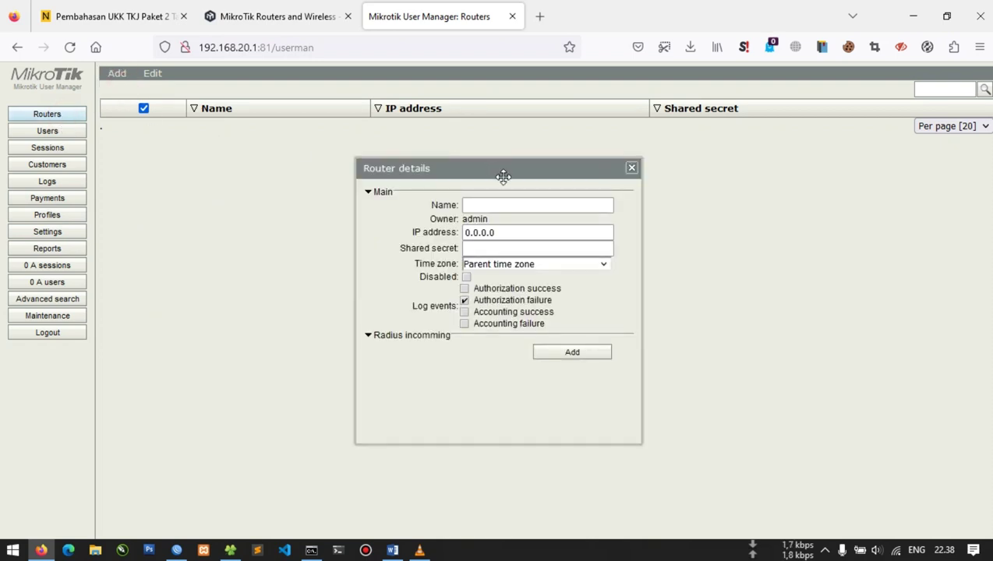
pyautogui.click(563, 205)
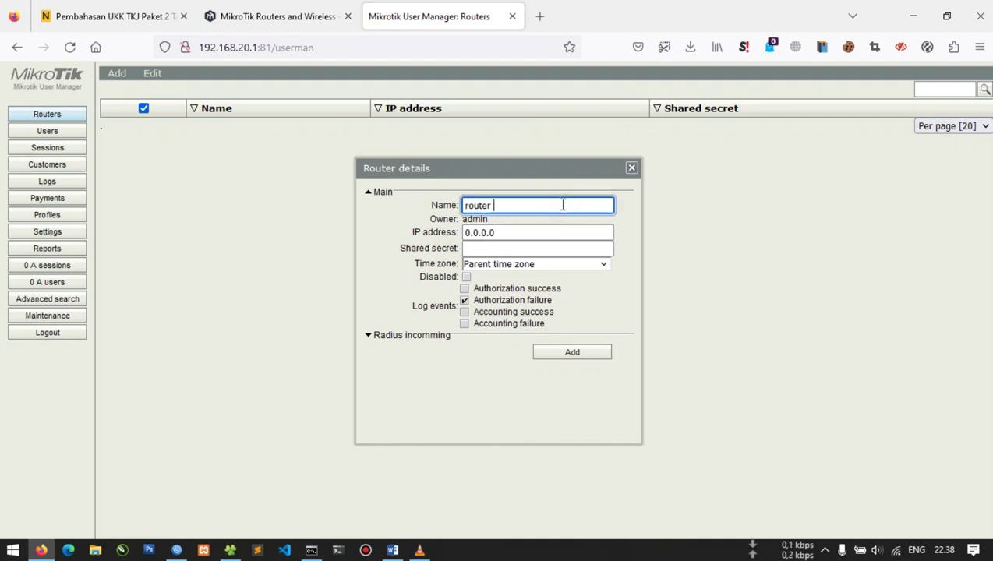
pyautogui.write('router wahyu')
pyautogui.press('Tab')
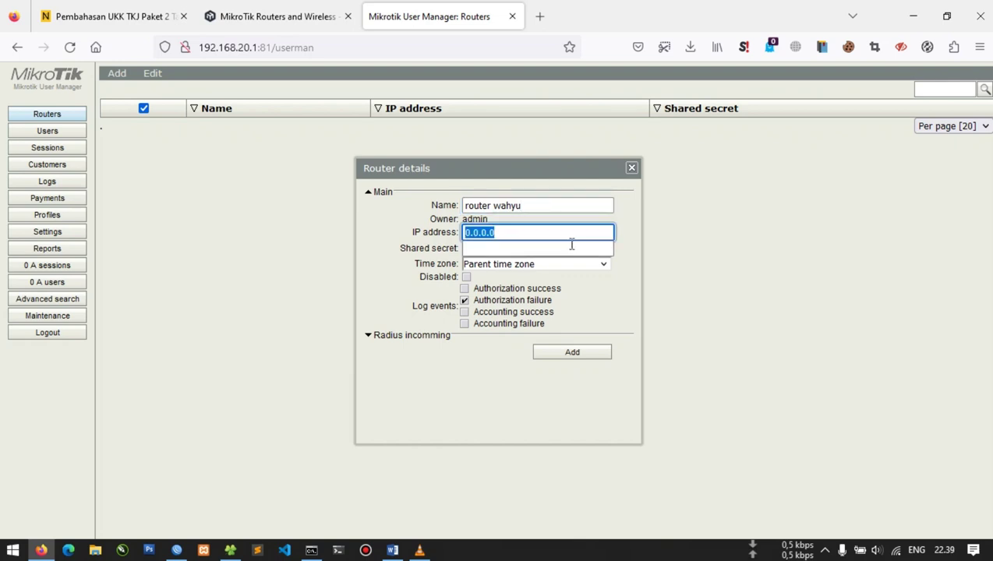
pyautogui.write('127.0.0.1')
pyautogui.press('Tab')
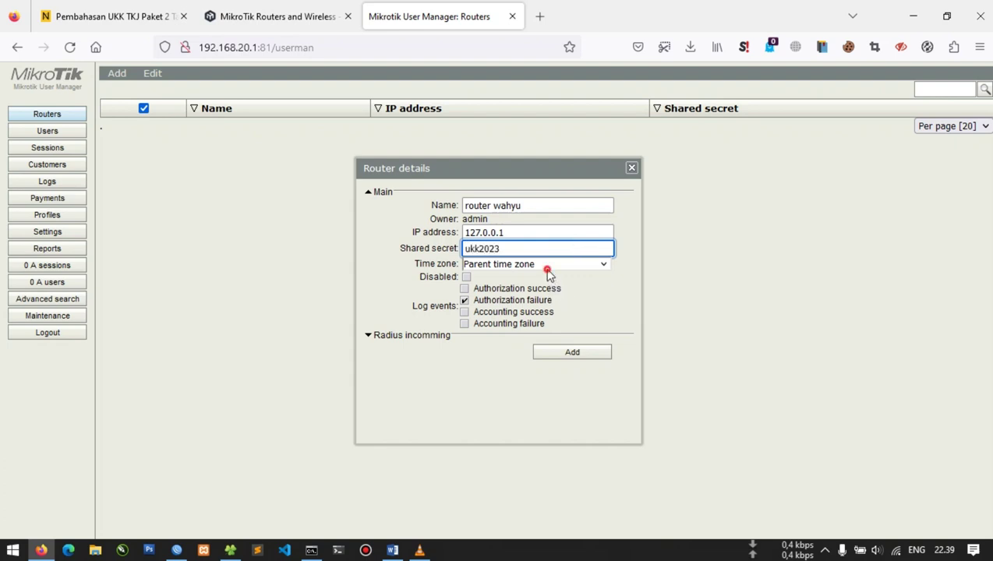
pyautogui.click(545, 266)
pyautogui.scroll(-10, 538, 328)
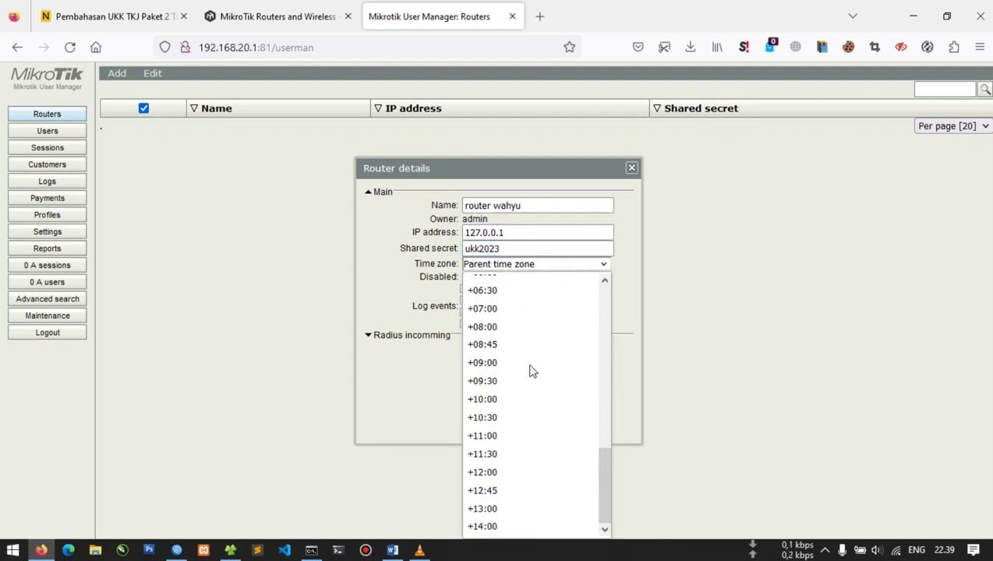
pyautogui.click(514, 308)
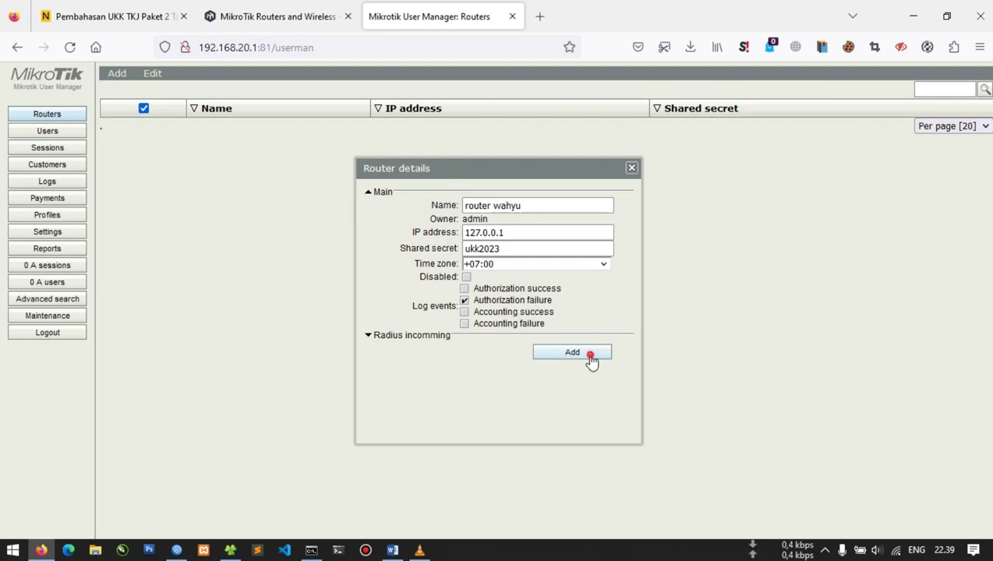
pyautogui.click(588, 353)
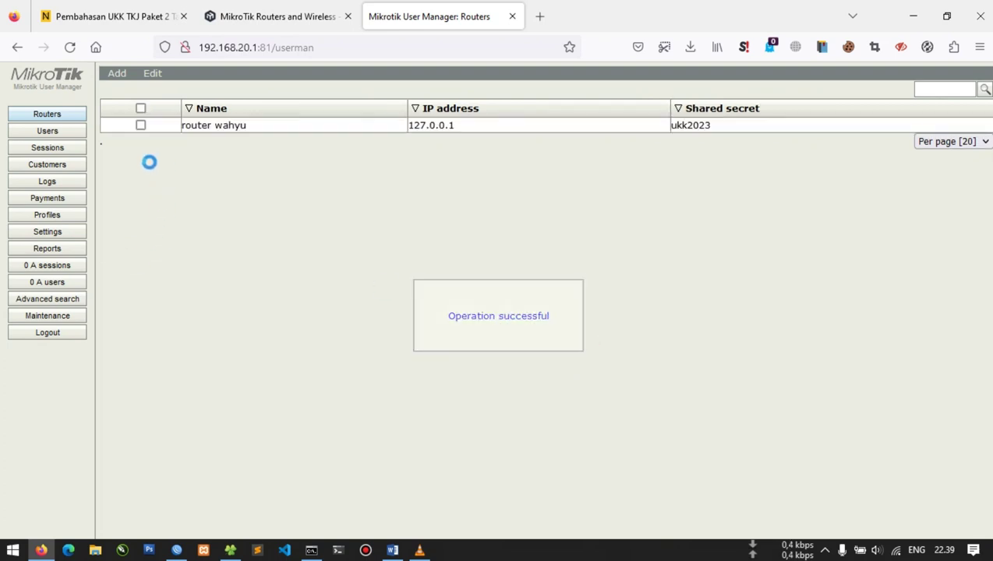
pyautogui.click(75, 215)
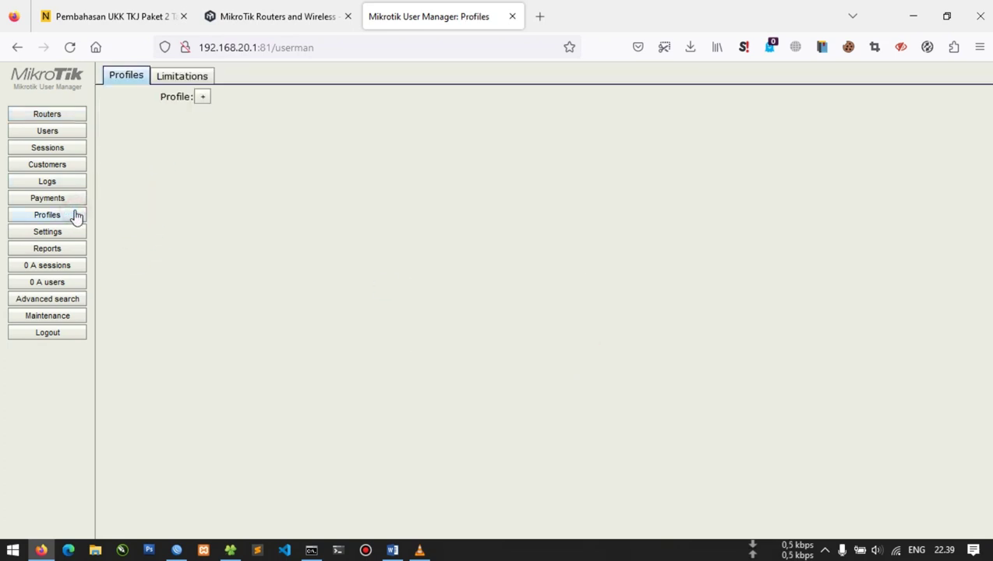
# Add a profile named ukk2023, choose Unlimited shared users, and save the profile
pyautogui.click(202, 98)
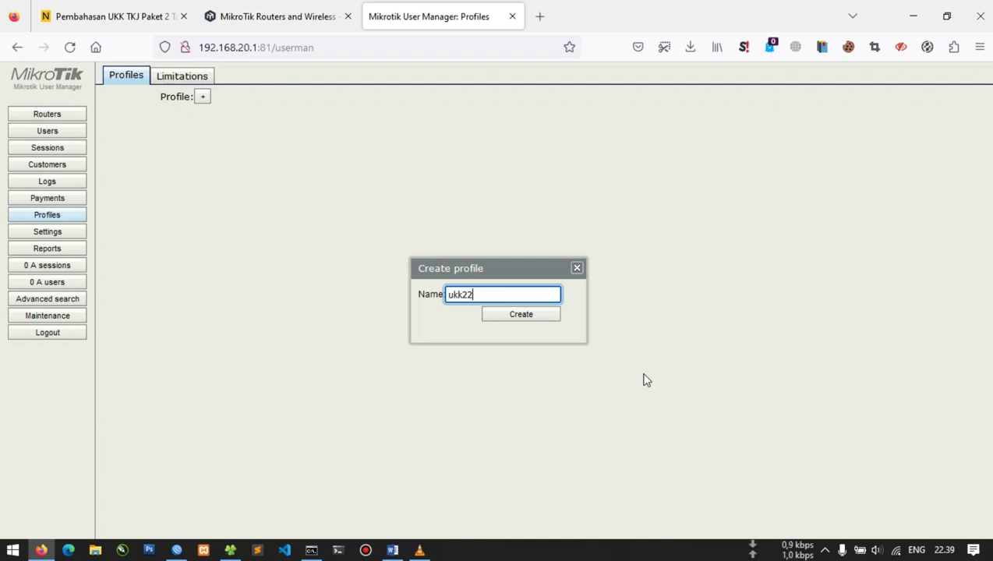
pyautogui.press('Return')
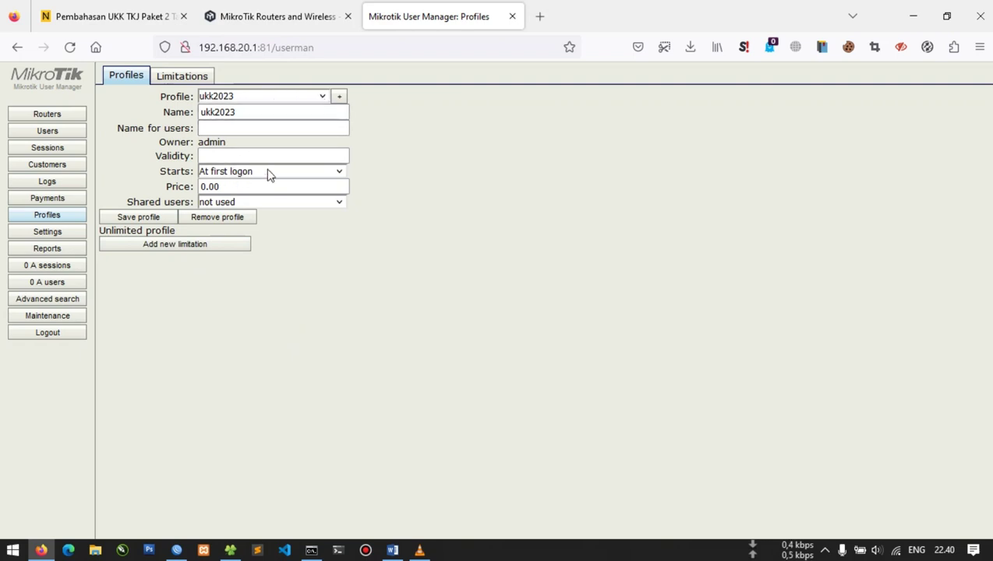
pyautogui.click(260, 202)
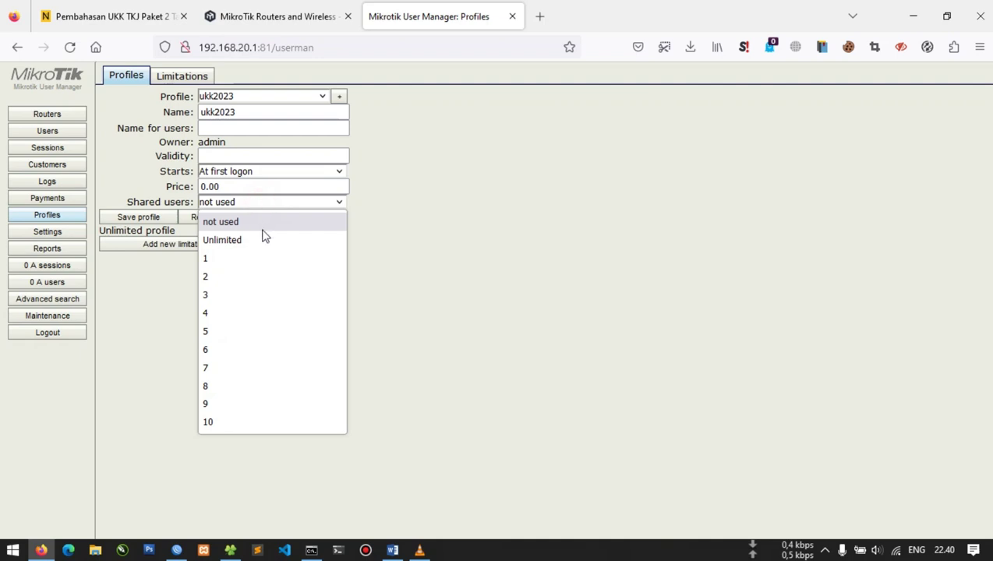
pyautogui.click(264, 240)
pyautogui.click(159, 217)
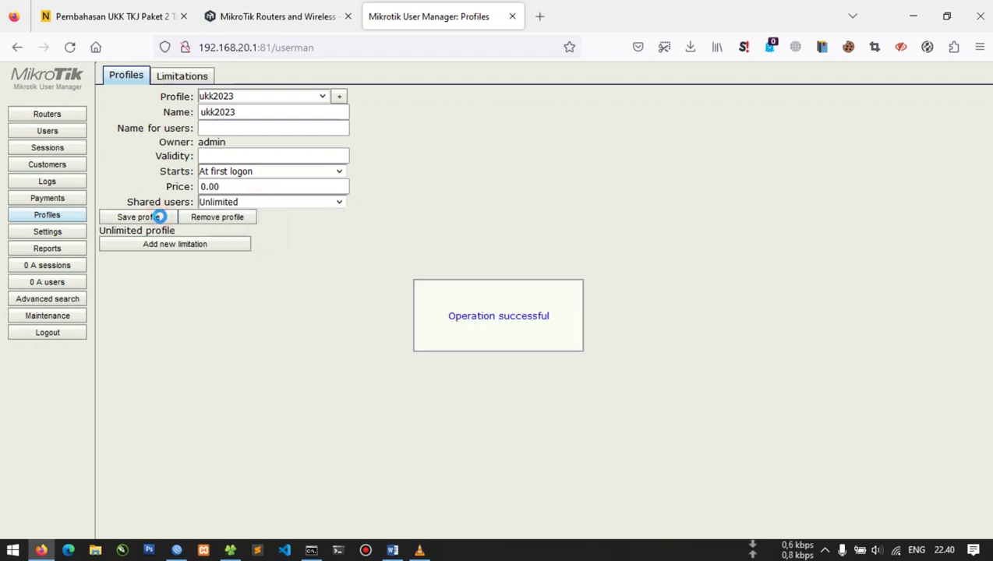
# Create a 'limit waktu' limitation on the Limitations tab and return to the ukk2023 profile
pyautogui.click(190, 78)
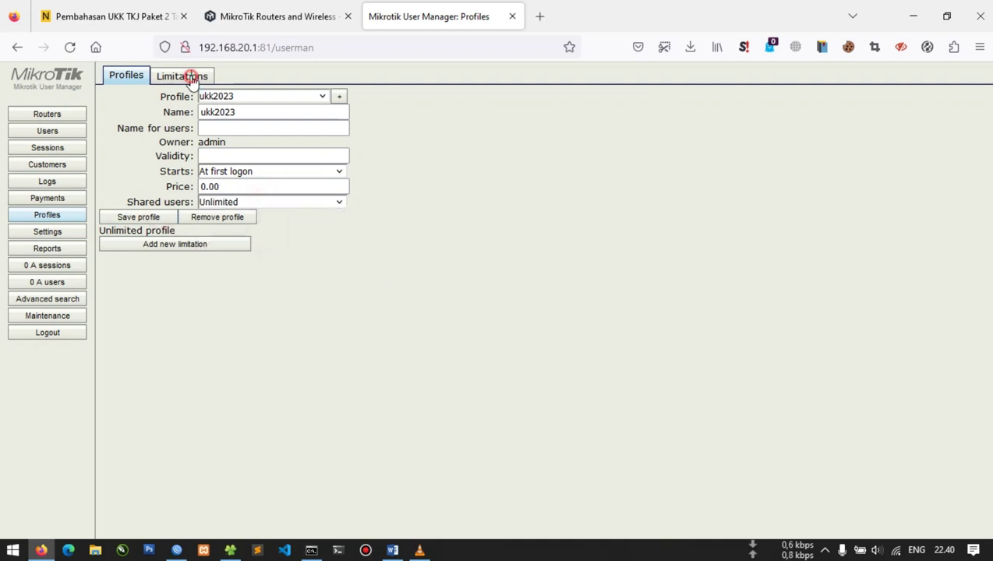
pyautogui.click(129, 117)
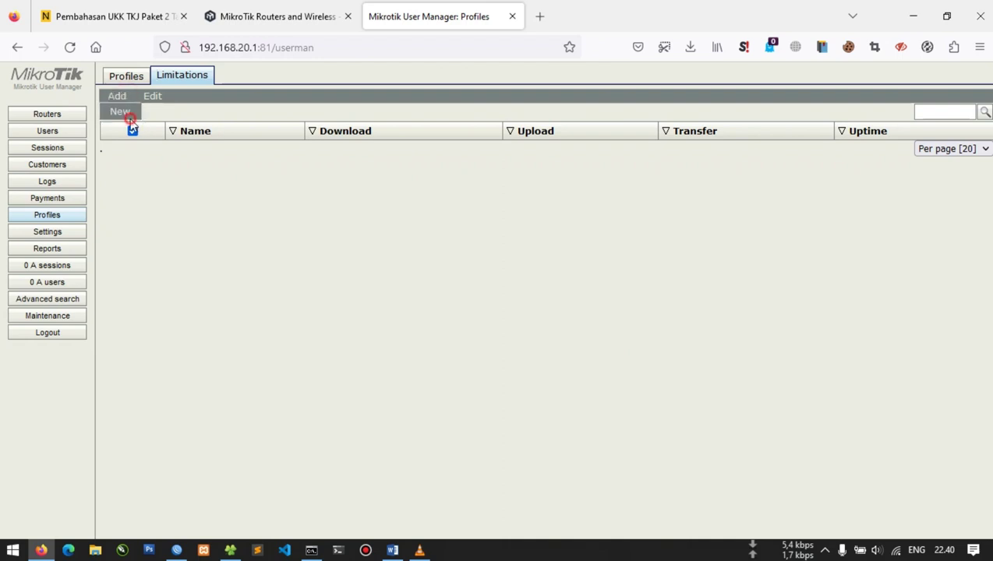
pyautogui.click(486, 132)
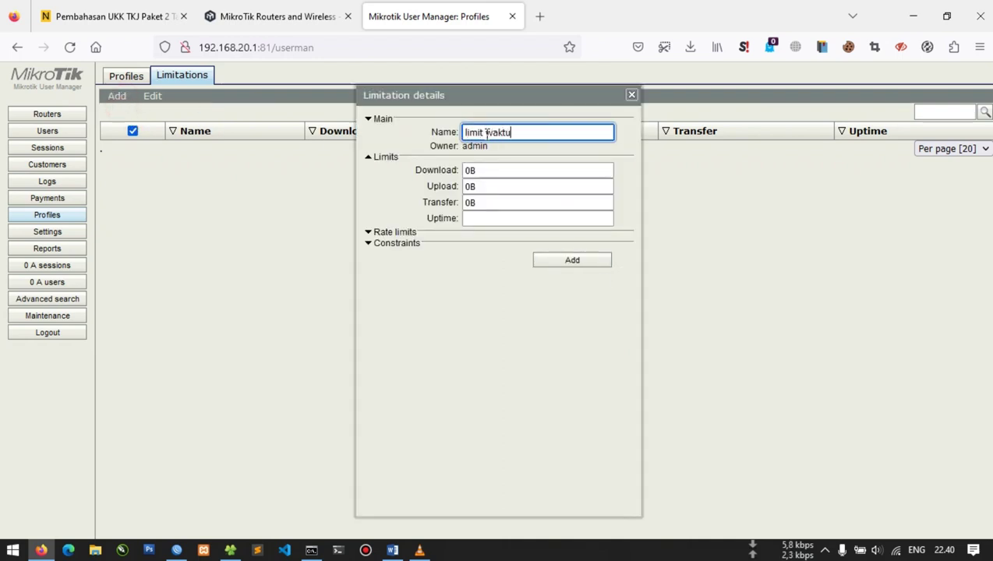
pyautogui.click(573, 260)
pyautogui.click(133, 76)
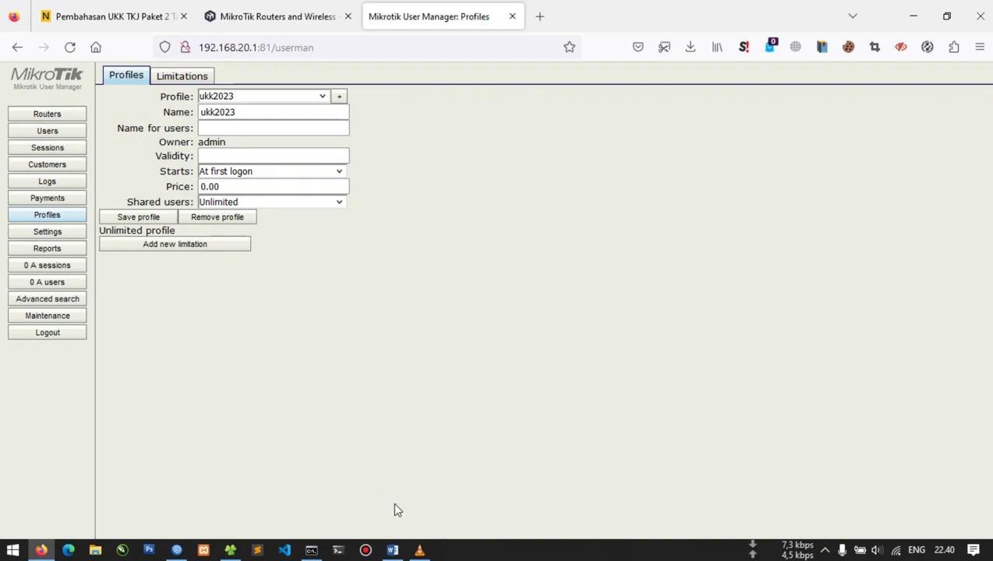
pyautogui.click(393, 551)
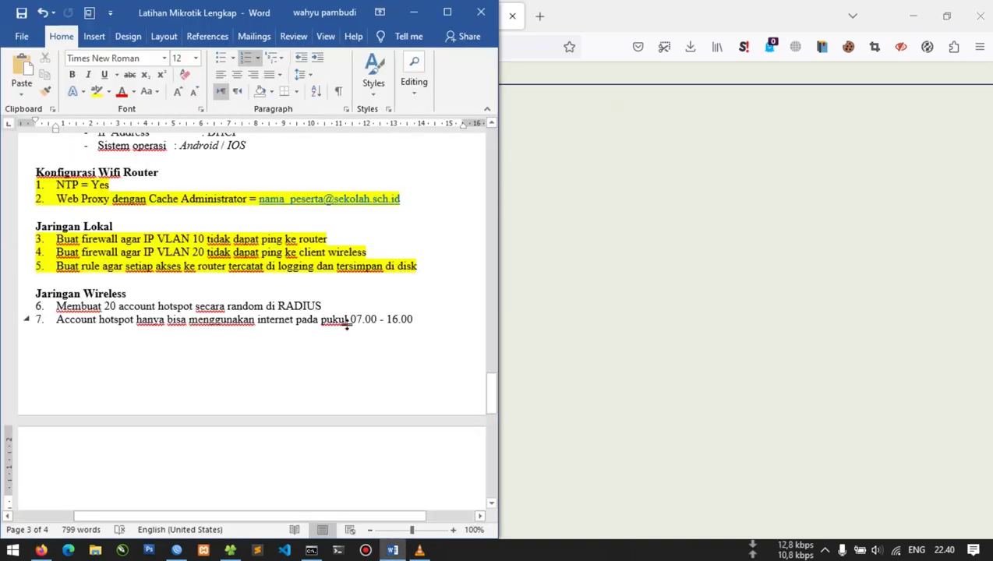
pyautogui.moveTo(352, 320); pyautogui.dragTo(415, 320)
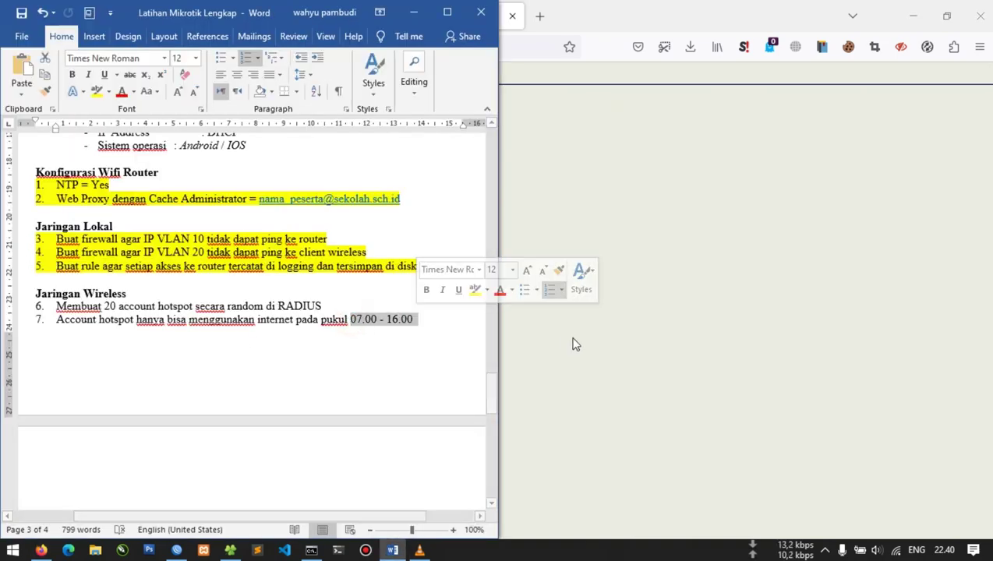
pyautogui.click(595, 351)
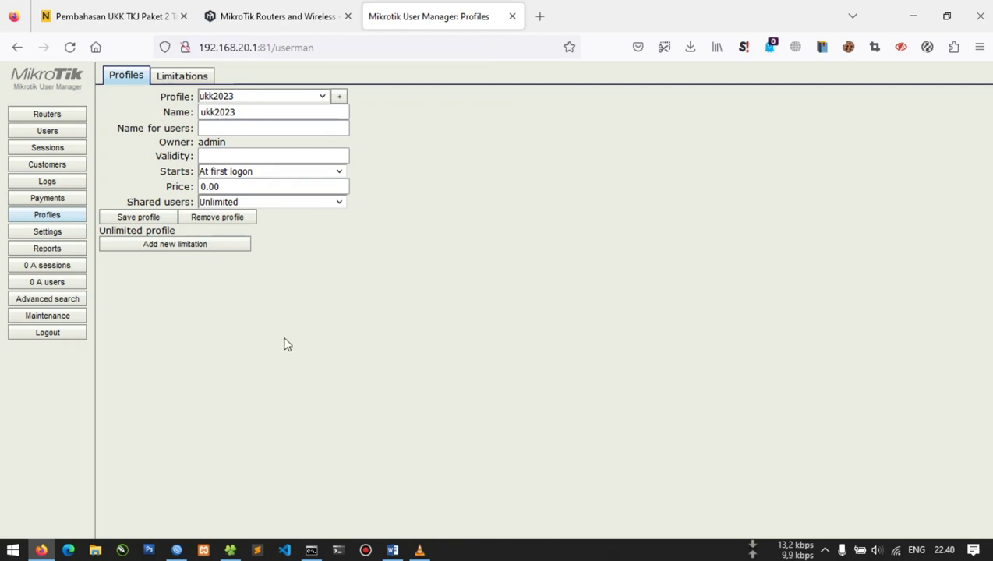
pyautogui.hotkey('alt', 'Tab')
pyautogui.moveTo(120, 322); pyautogui.dragTo(422, 319)
pyautogui.hotkey('alt', 'Tab')
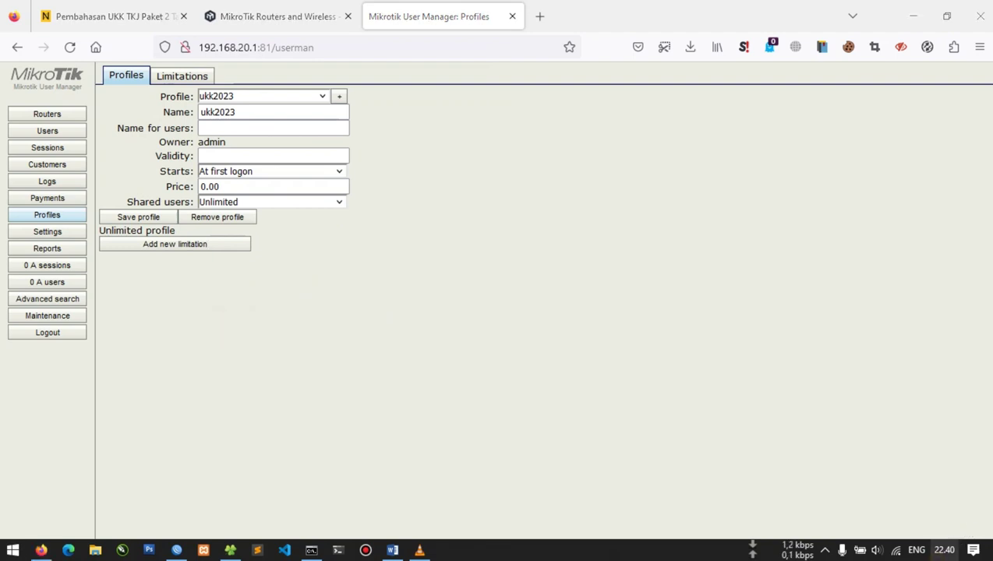
pyautogui.click(944, 550)
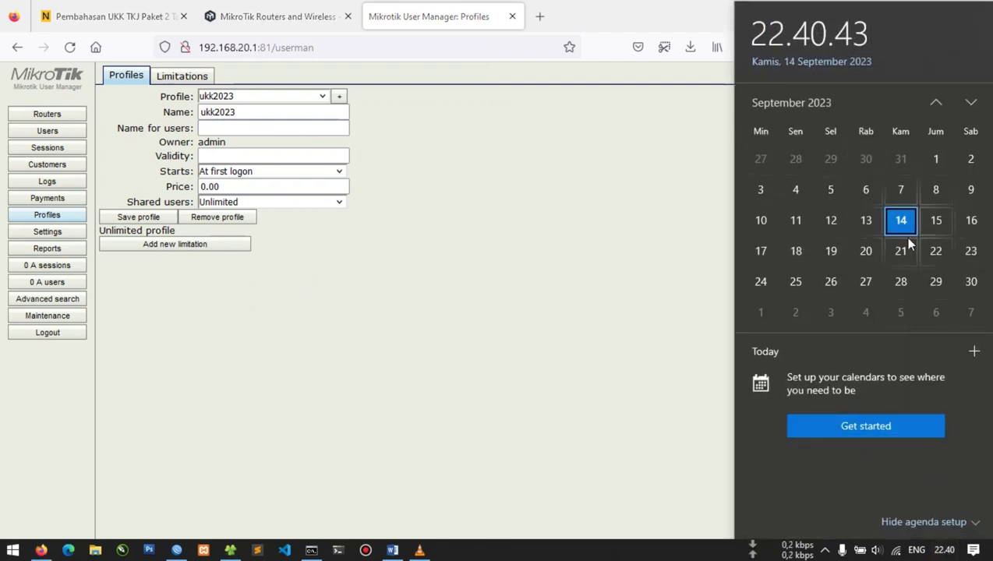
# Add a 7:00:00–16:00:00 time limitation using 'limit waktu' to the ukk2023 profile
pyautogui.click(619, 288)
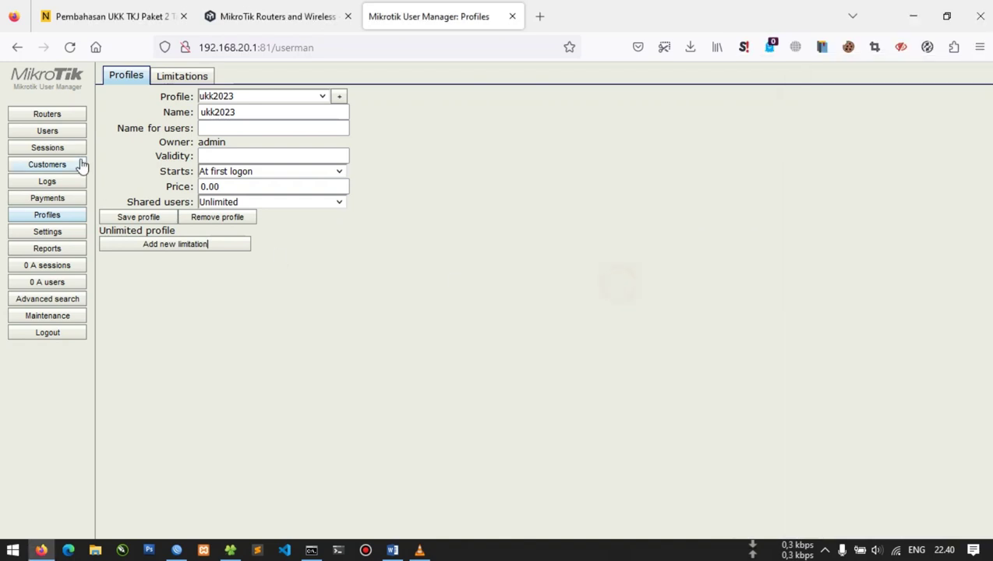
pyautogui.click(177, 245)
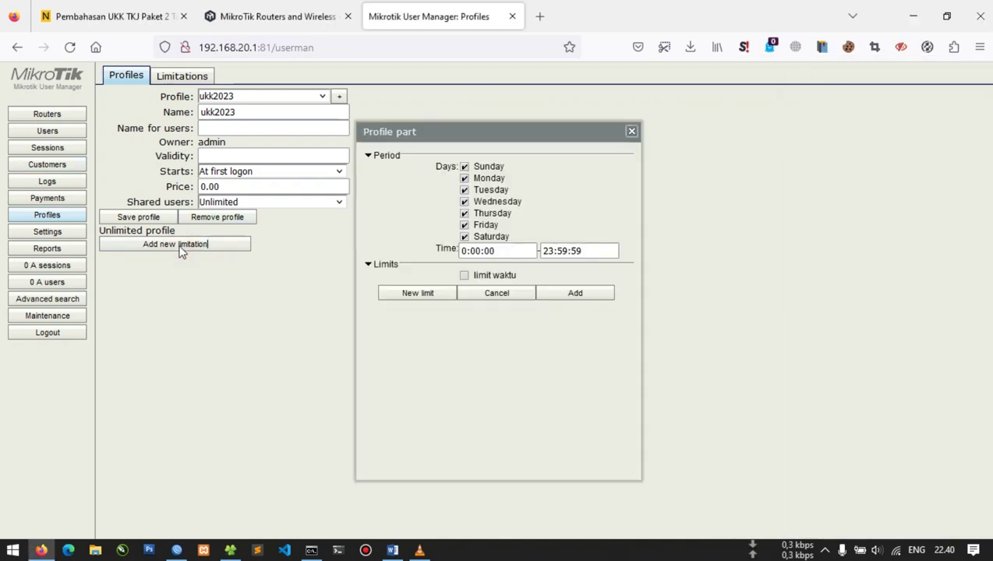
pyautogui.click(521, 253)
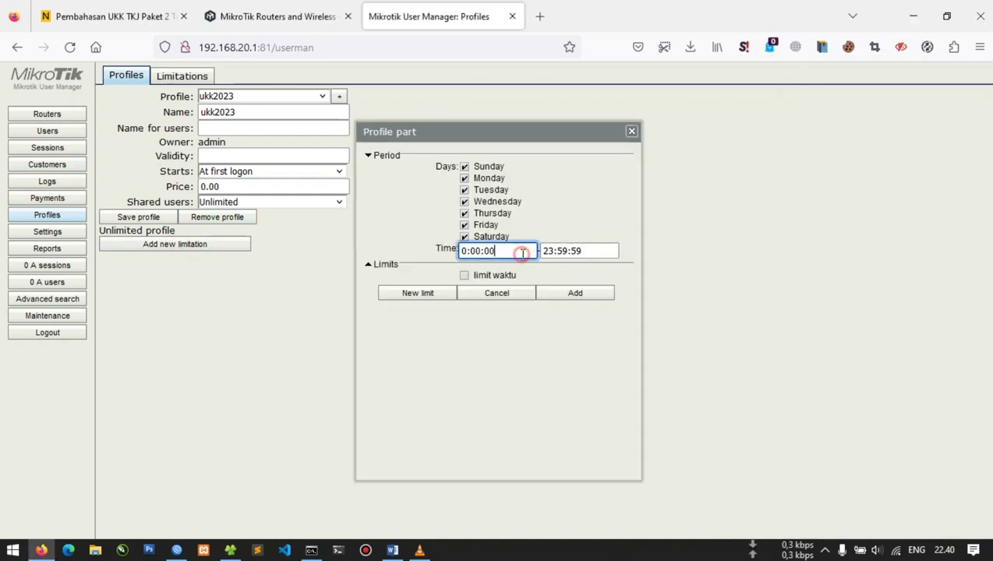
pyautogui.press('BackSpace')
pyautogui.write('7')
pyautogui.press('Tab')
pyautogui.write('1')
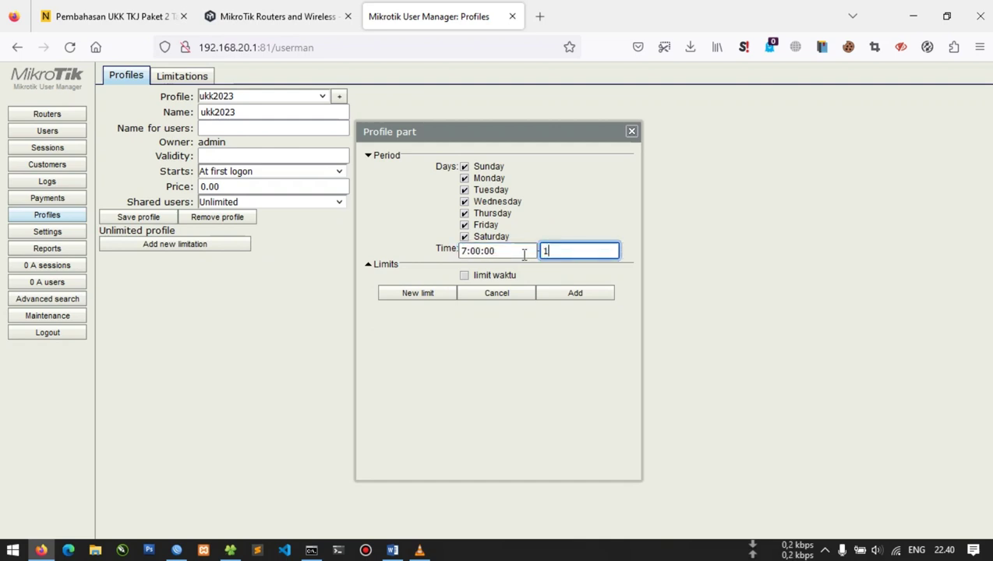
pyautogui.write('6:00:00')
pyautogui.click(497, 278)
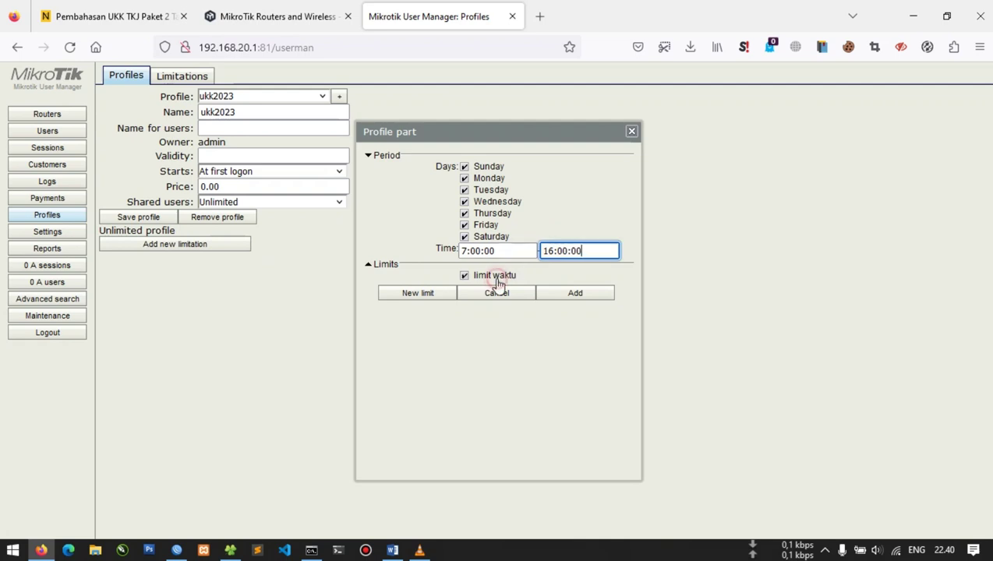
pyautogui.click(584, 301)
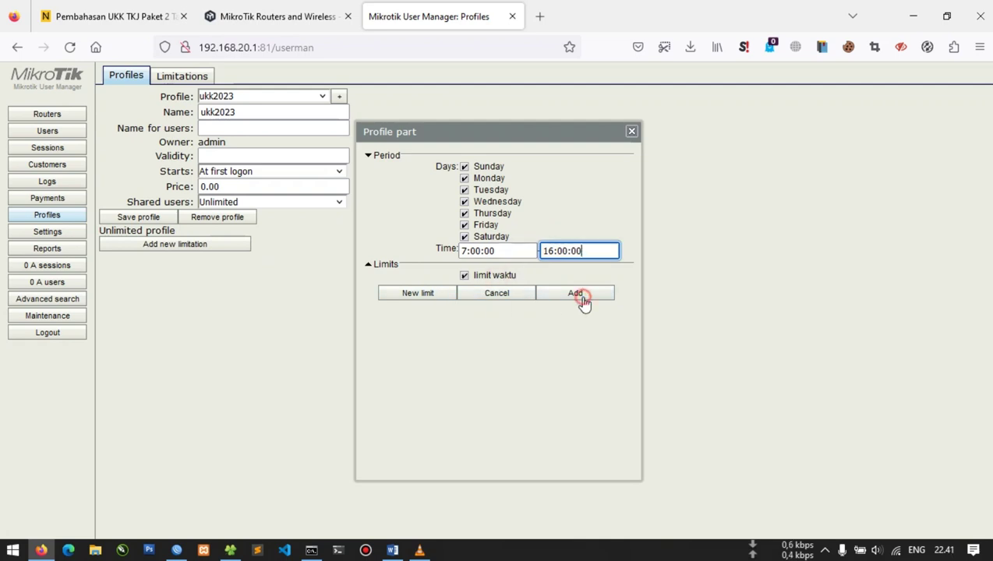
# Mark the 7:00–16:00 limitation Active, save the ukk2023 profile, then open Users > Add
pyautogui.click(139, 217)
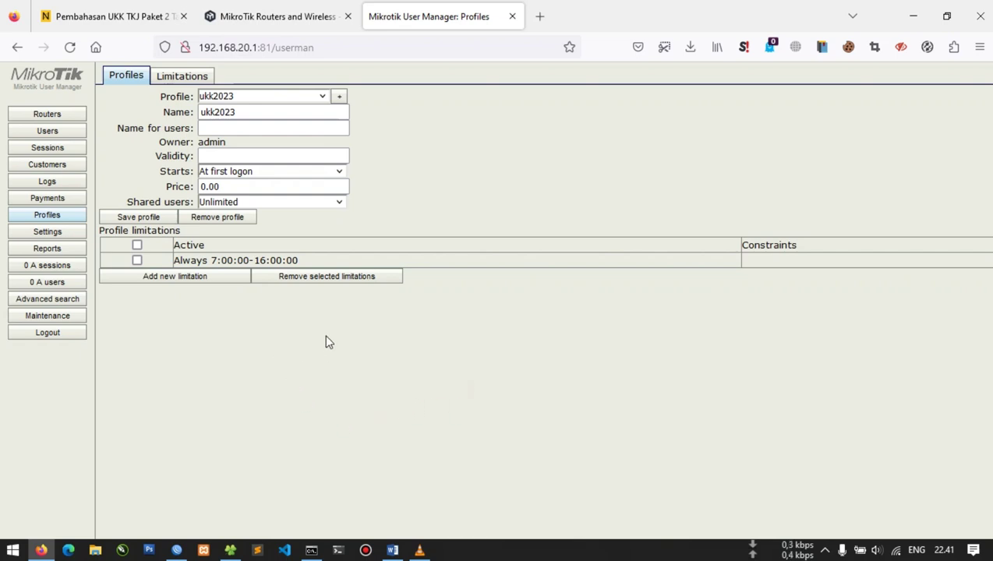
pyautogui.click(138, 218)
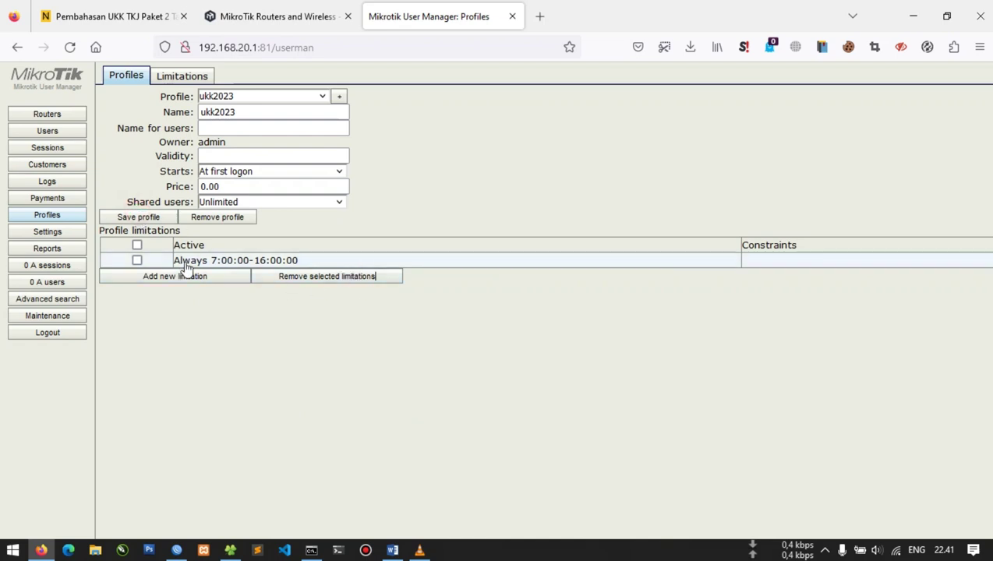
pyautogui.click(137, 260)
pyautogui.click(137, 221)
pyautogui.click(141, 218)
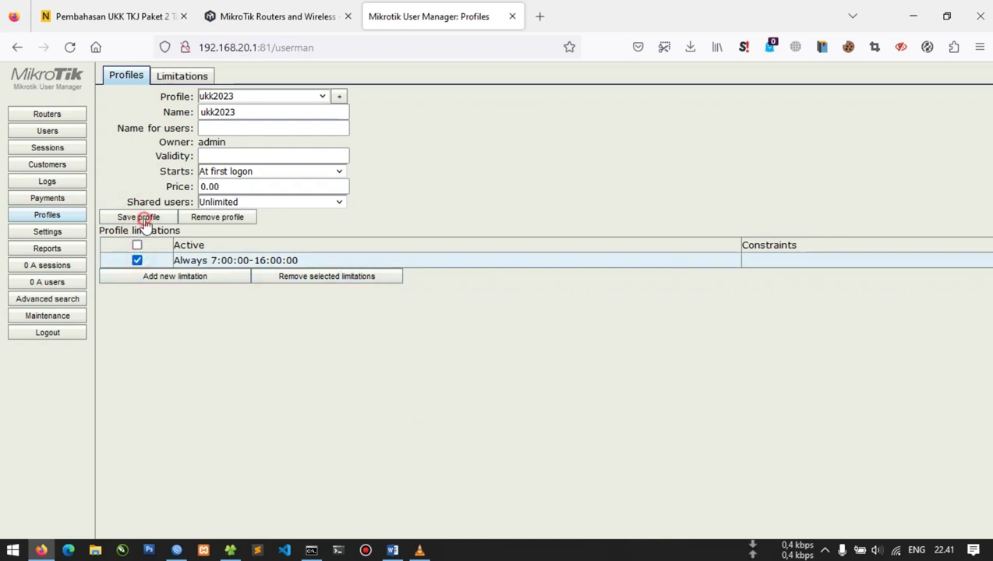
pyautogui.click(66, 132)
pyautogui.click(127, 76)
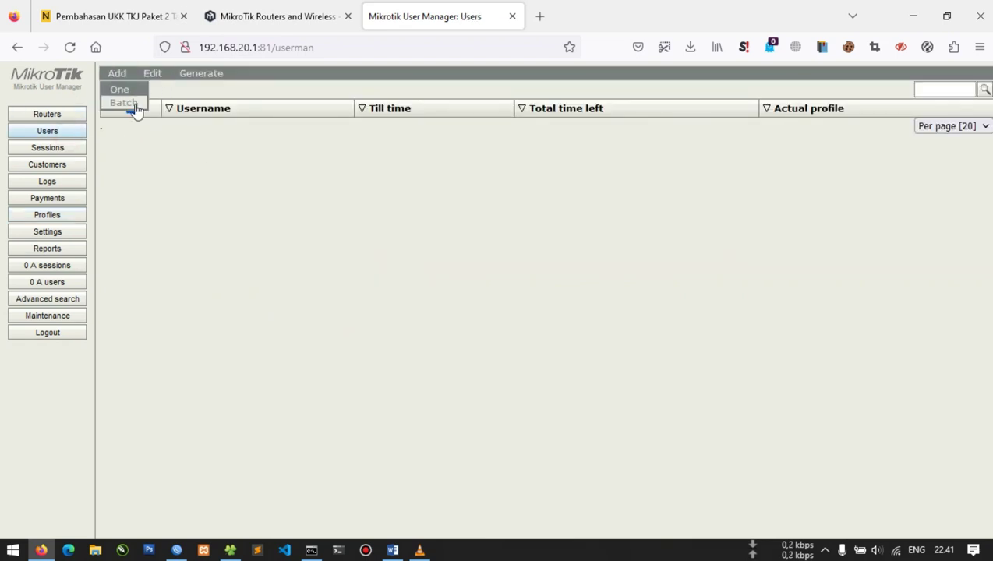
# Batch-generate 20 users with 3-character usernames and passwords on the ukk2023 profile
pyautogui.click(136, 109)
pyautogui.click(481, 167)
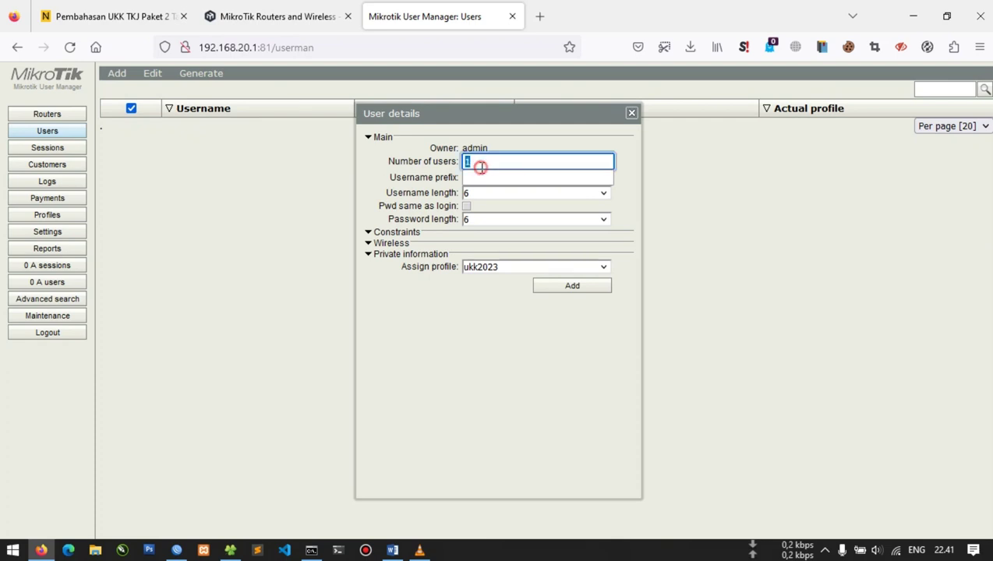
pyautogui.press('Tab')
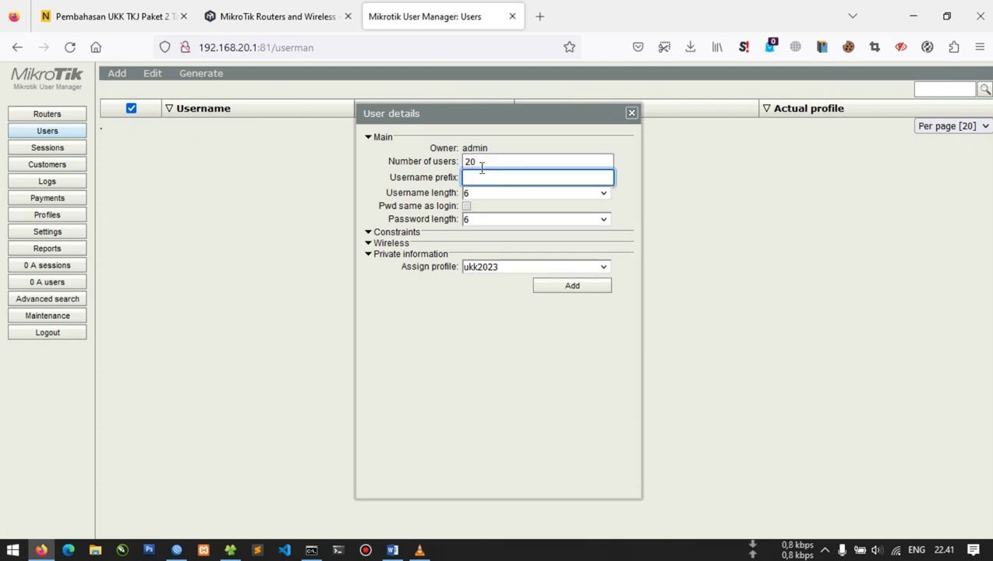
pyautogui.press('Tab')
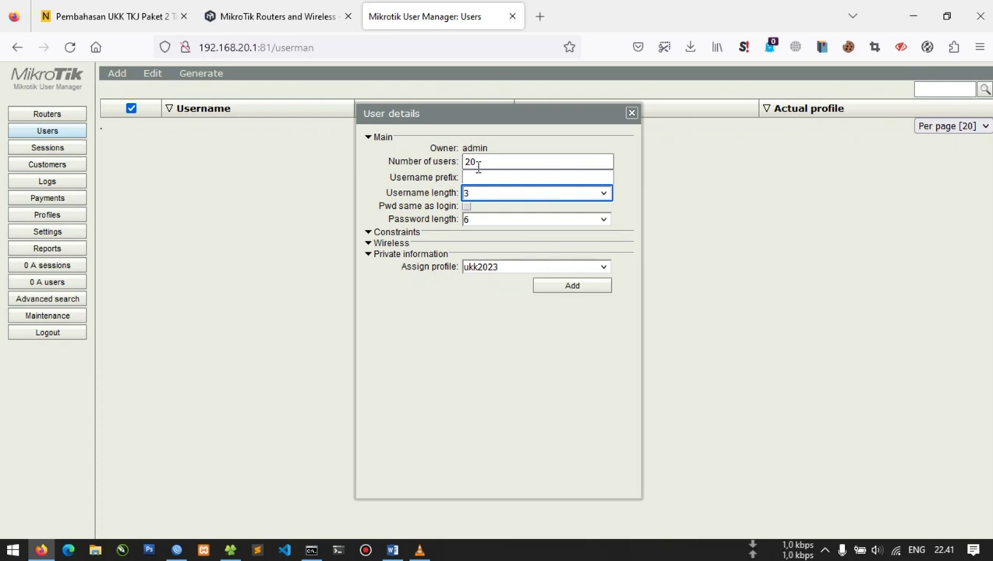
pyautogui.click(510, 219)
pyautogui.click(502, 244)
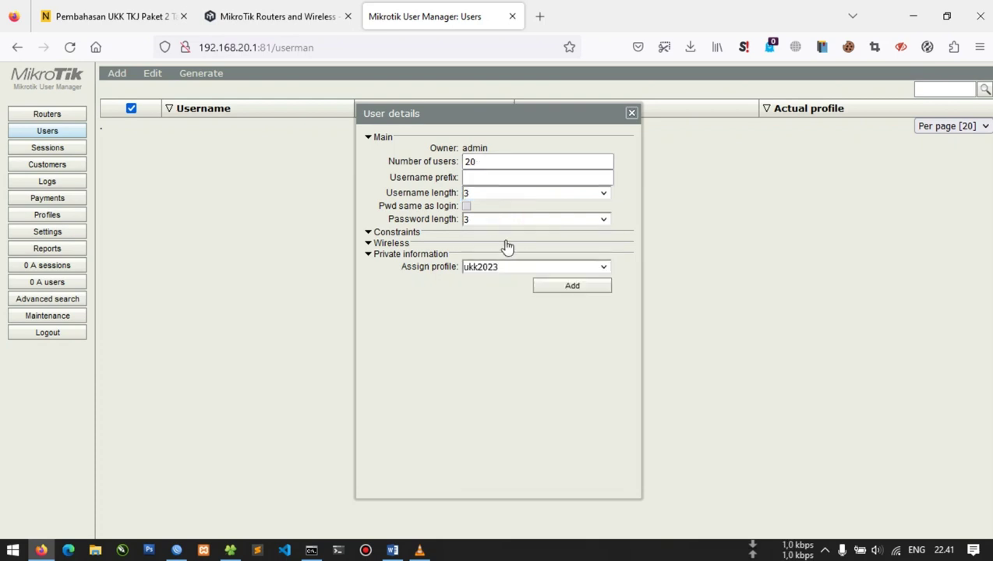
pyautogui.click(570, 288)
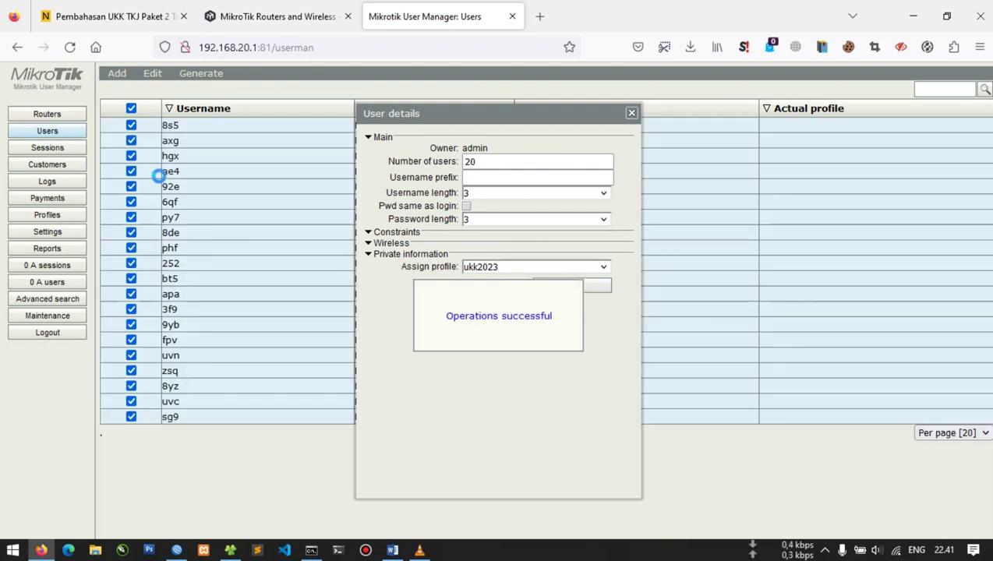
pyautogui.click(631, 114)
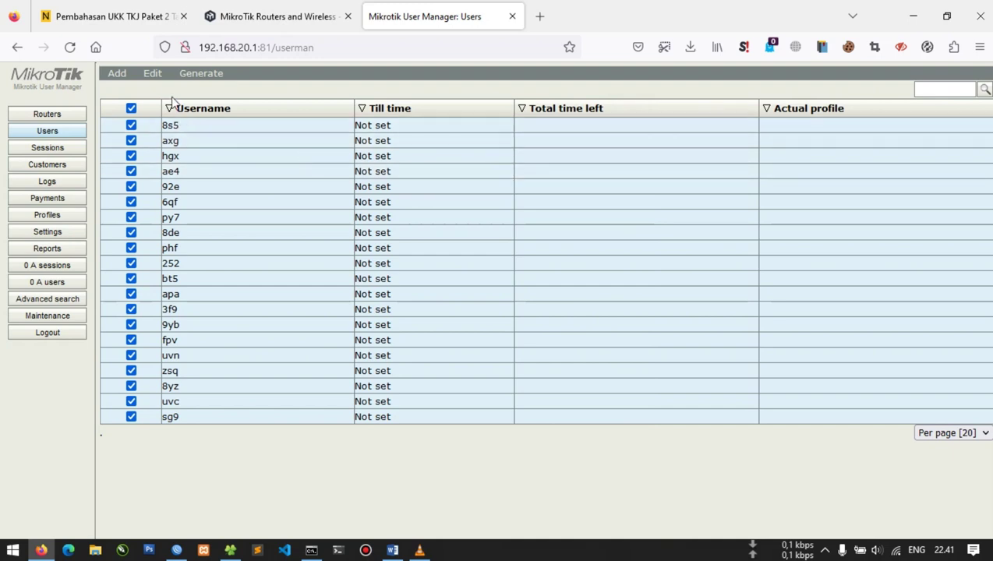
# Look through the users' export and bulk-action menus, then open a new browser tab
pyautogui.click(192, 75)
pyautogui.moveTo(155, 78)
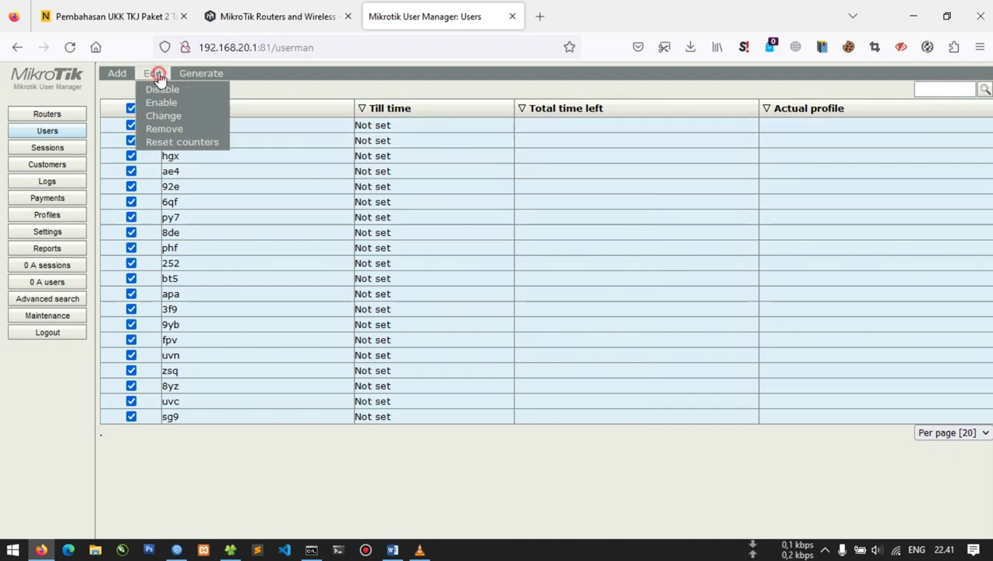
pyautogui.click(174, 101)
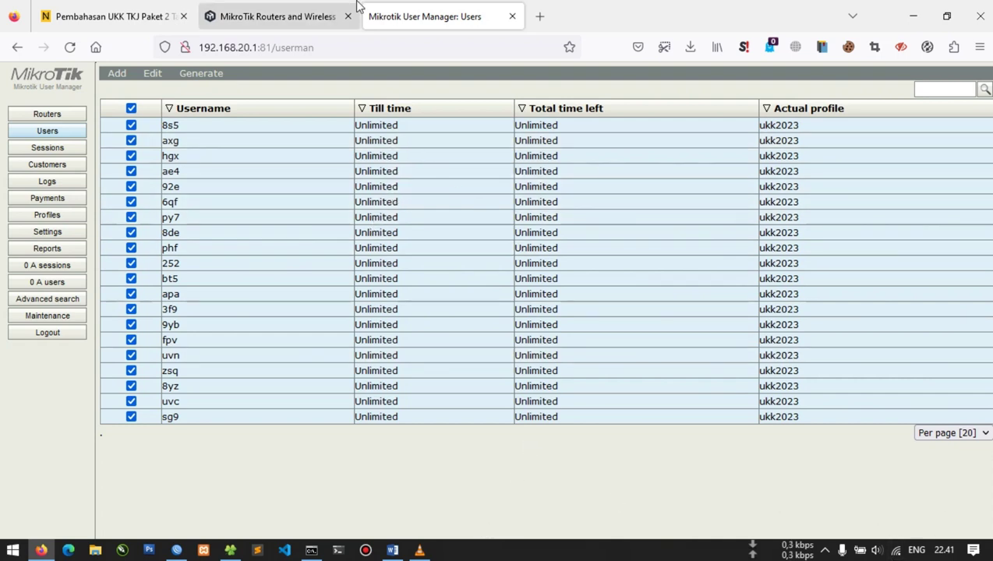
pyautogui.click(541, 16)
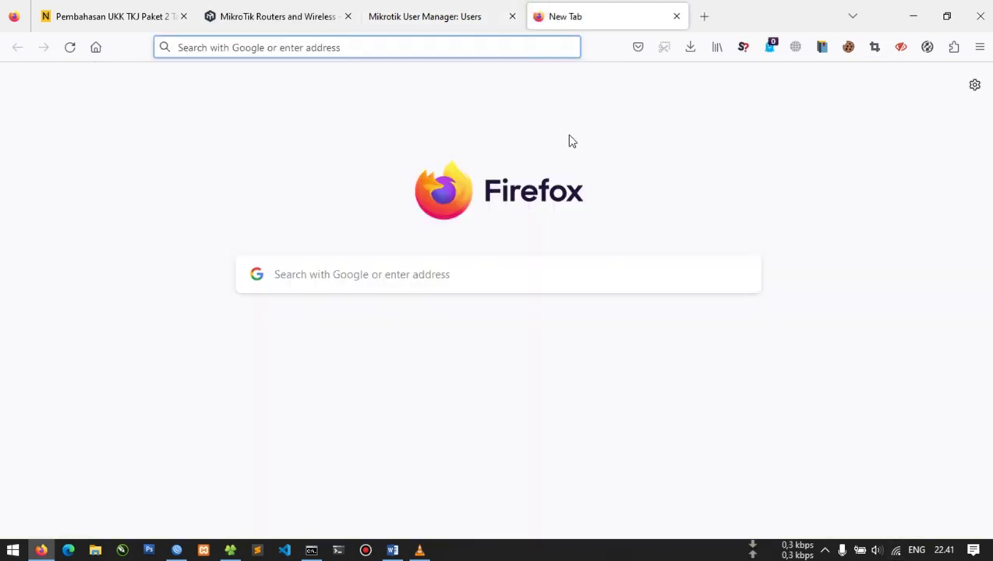
# Load portalsmk.sch.id/status and run ipconfig in Command Prompt, showing IPv4 192.168.20.50
pyautogui.write('portalsmk.sch.id/status')
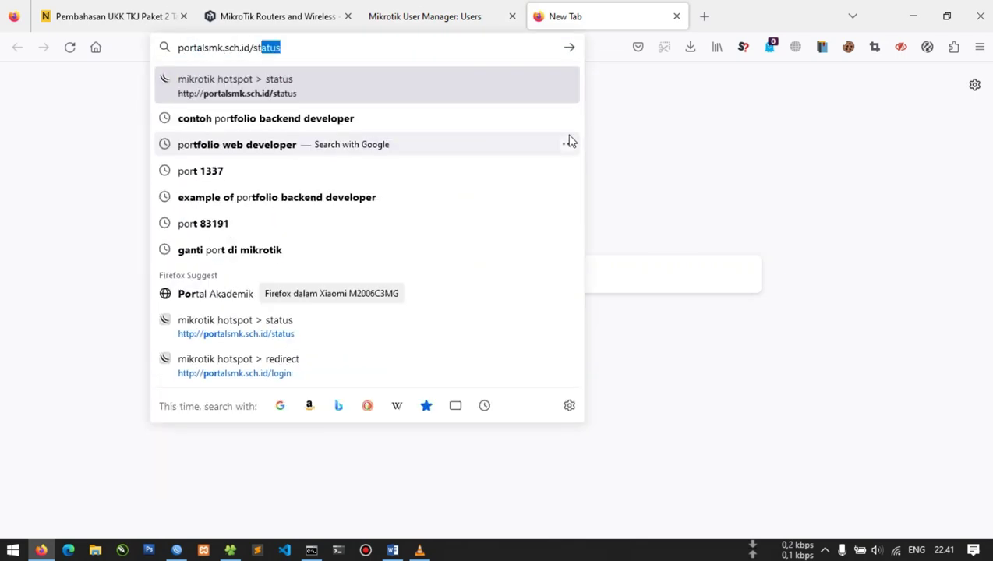
pyautogui.press('Return')
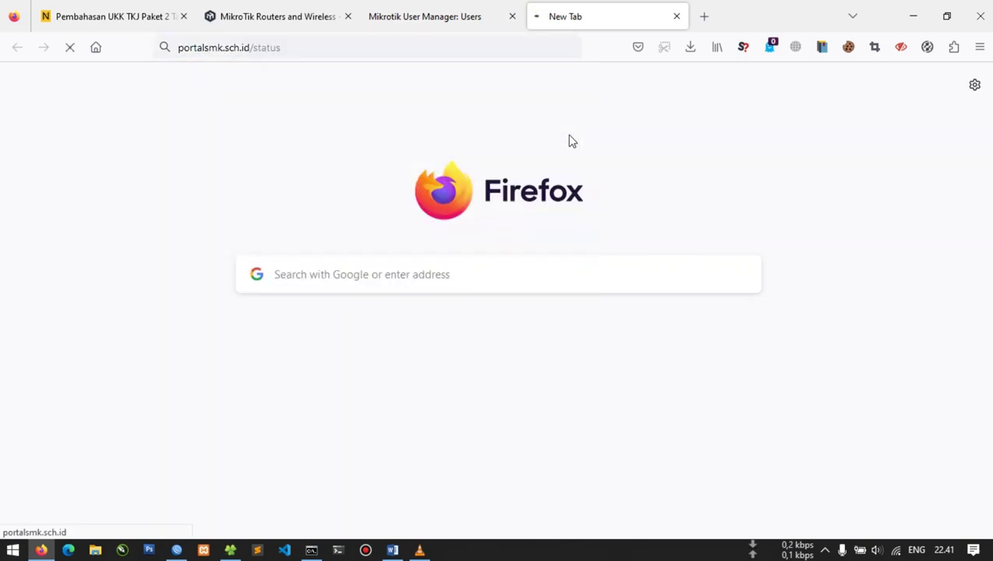
pyautogui.press('super+r')
pyautogui.press('Return')
pyautogui.write('ipconfig')
pyautogui.press('Return')
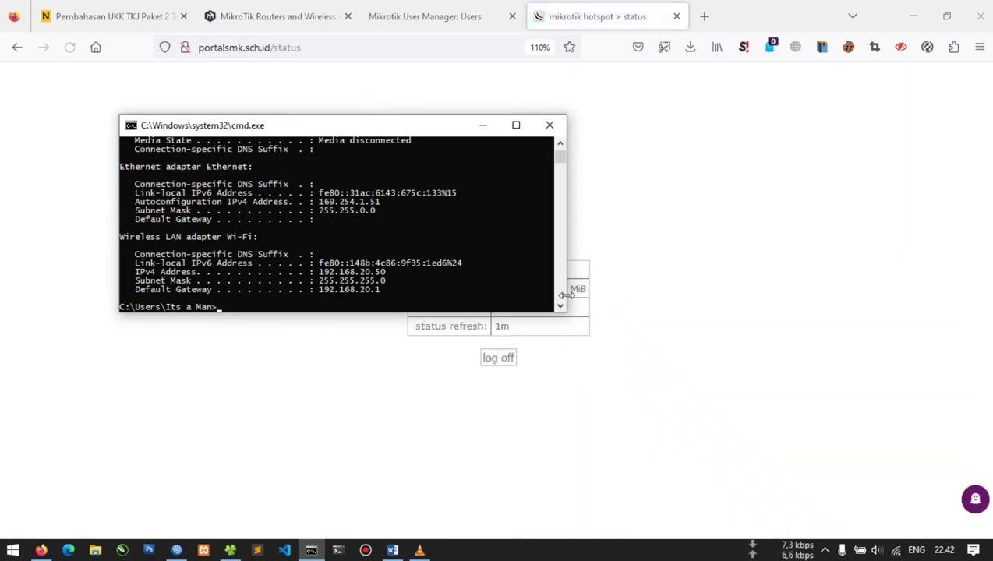
# Ping google.com from Command Prompt, getting 4 of 4 replies with 0% loss
pyautogui.click(535, 351)
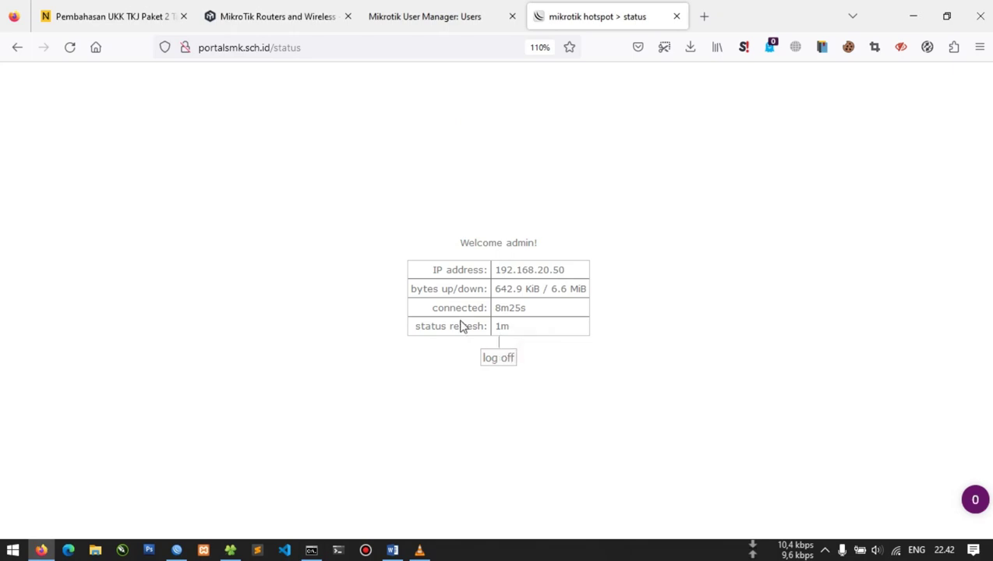
pyautogui.hotkey('alt', 'Tab')
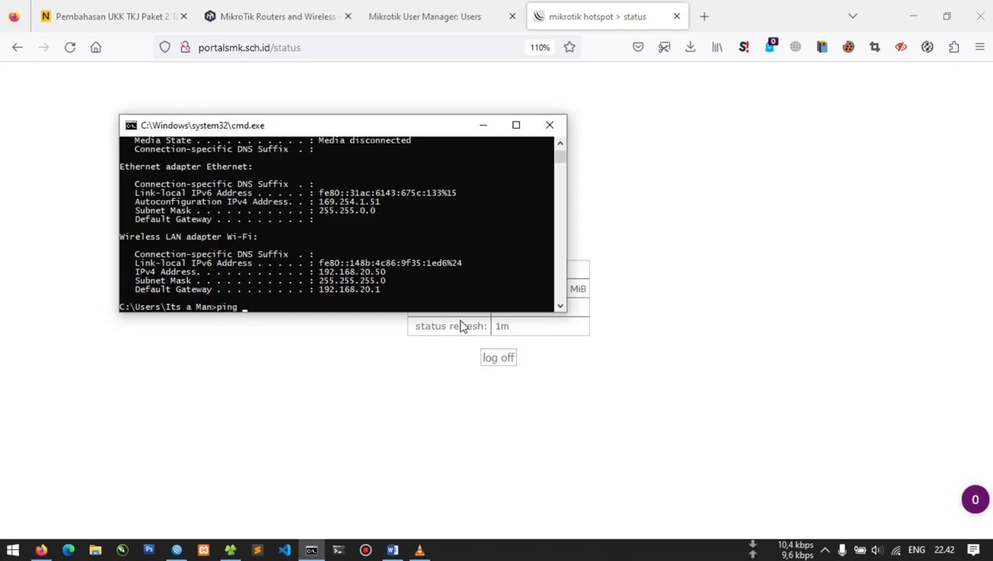
pyautogui.press('Return')
pyautogui.hotkey('ctrl', 'c')
pyautogui.press('Up')
pyautogui.write('m')
pyautogui.press('Return')
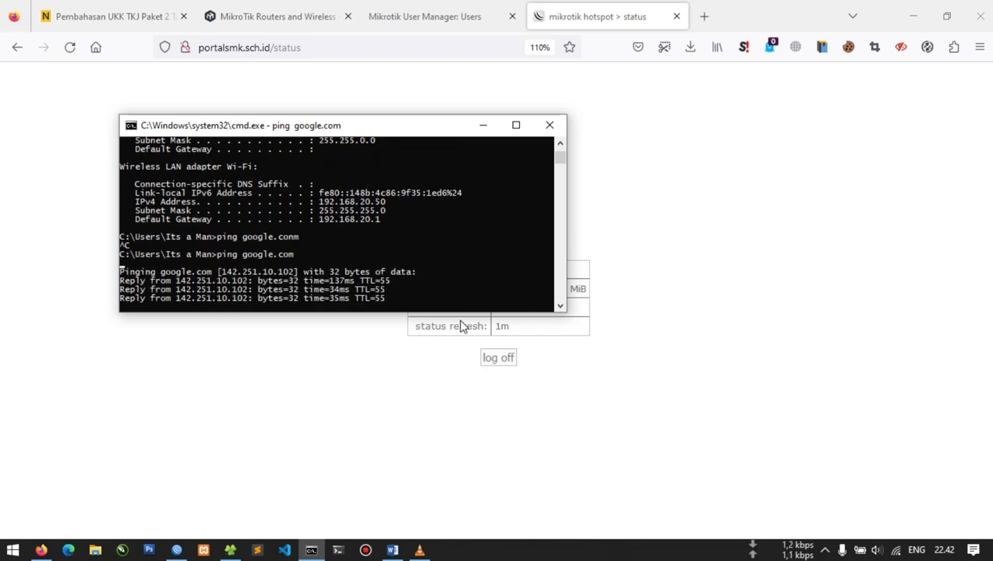
# Start a continuous 'ping google.com -t' and return to the User Manager users list
pyautogui.press('Up')
pyautogui.write('-t')
pyautogui.press('Return')
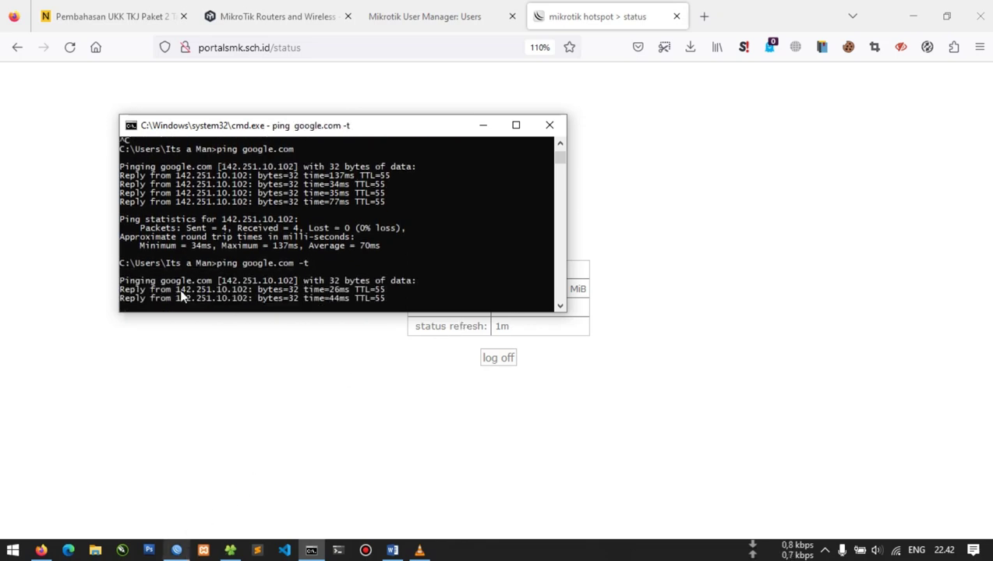
pyautogui.click(382, 10)
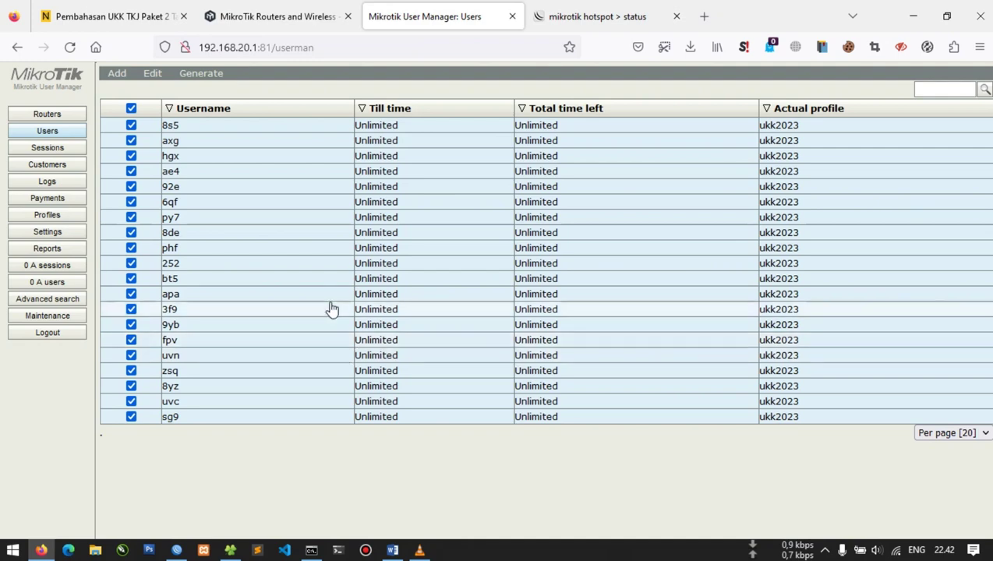
# Log off from the hotspot and go back to its login page
pyautogui.click(550, 11)
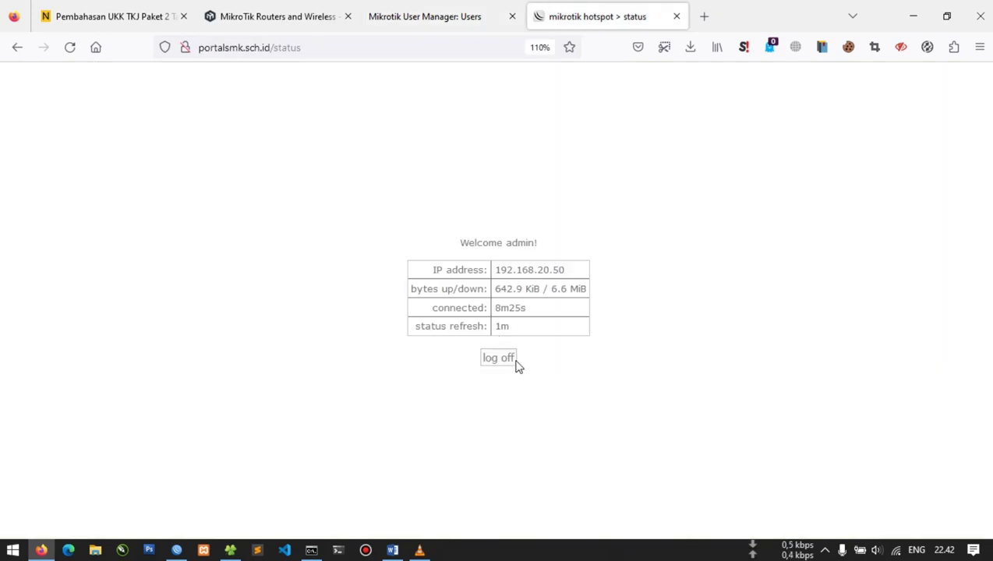
pyautogui.click(507, 361)
pyautogui.hotkey('alt', 'Tab')
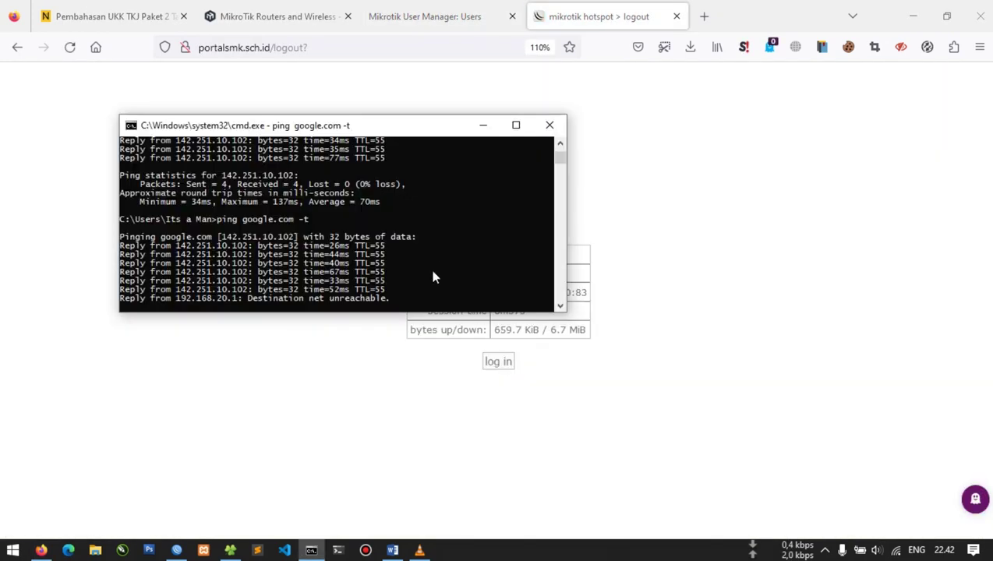
pyautogui.click(498, 361)
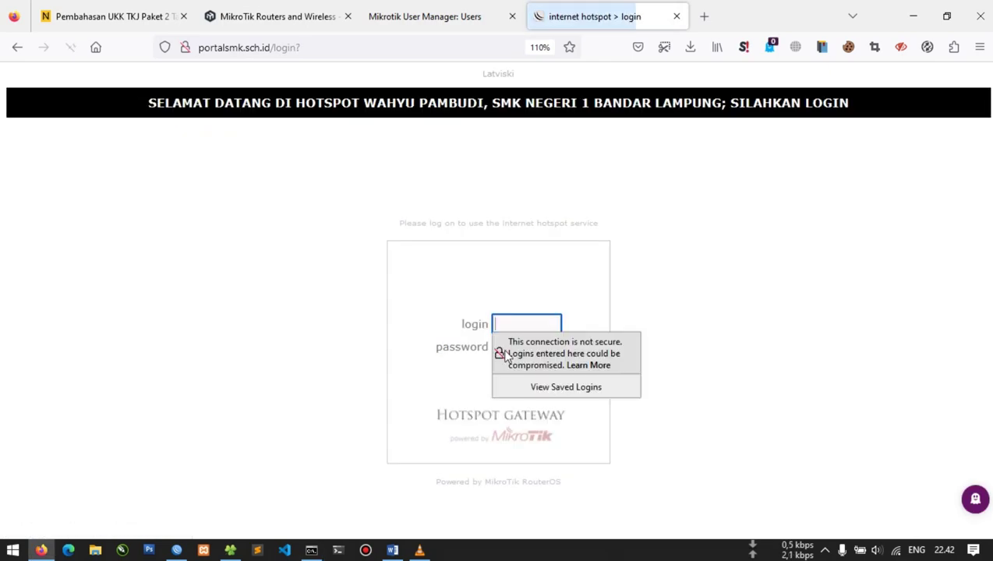
pyautogui.hotkey('alt', 'Tab')
pyautogui.hotkey('alt', 'Tab')
pyautogui.press('Tab')
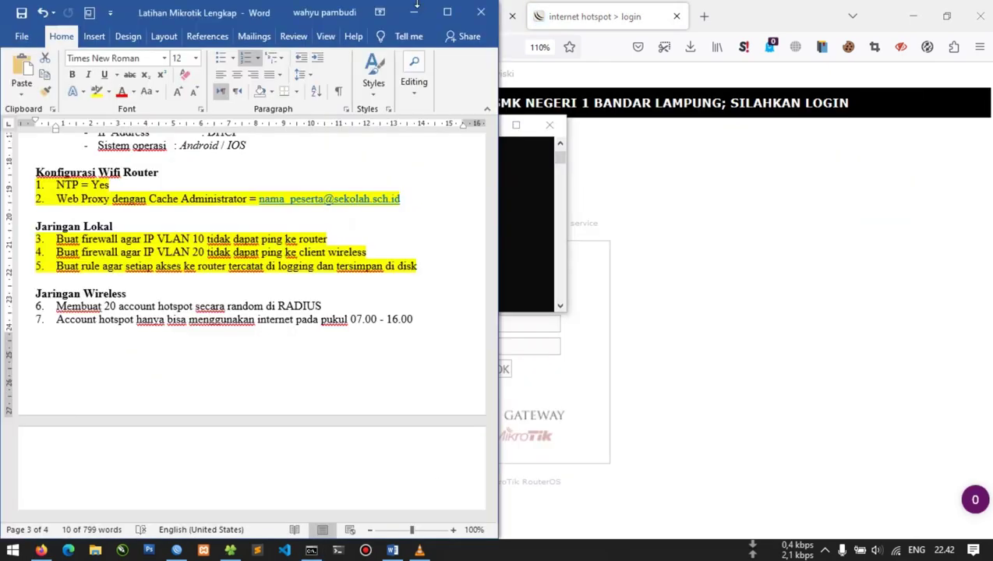
pyautogui.hotkey('alt', 'Tab')
pyautogui.hotkey('alt', 'Tab')
pyautogui.press('Tab')
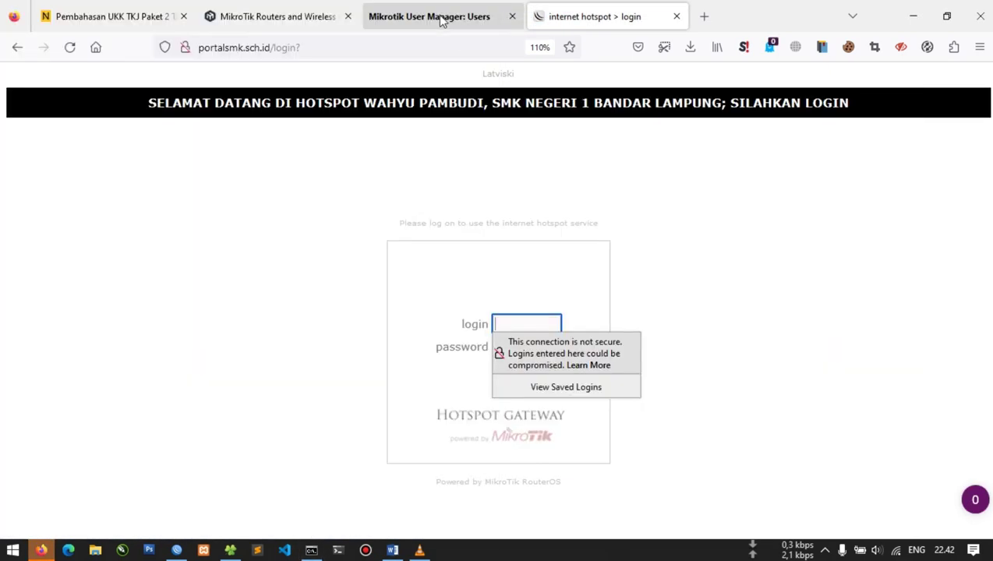
# Dismiss User Manager's invalid-response alerts, check the Wi-Fi connection, and reload the page
pyautogui.click(445, 22)
pyautogui.click(618, 341)
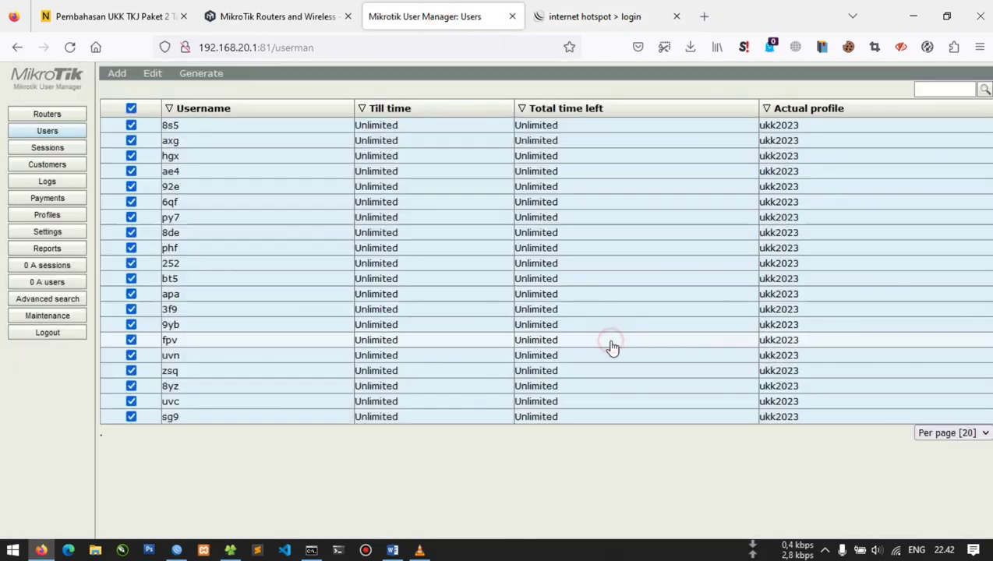
pyautogui.click(199, 125)
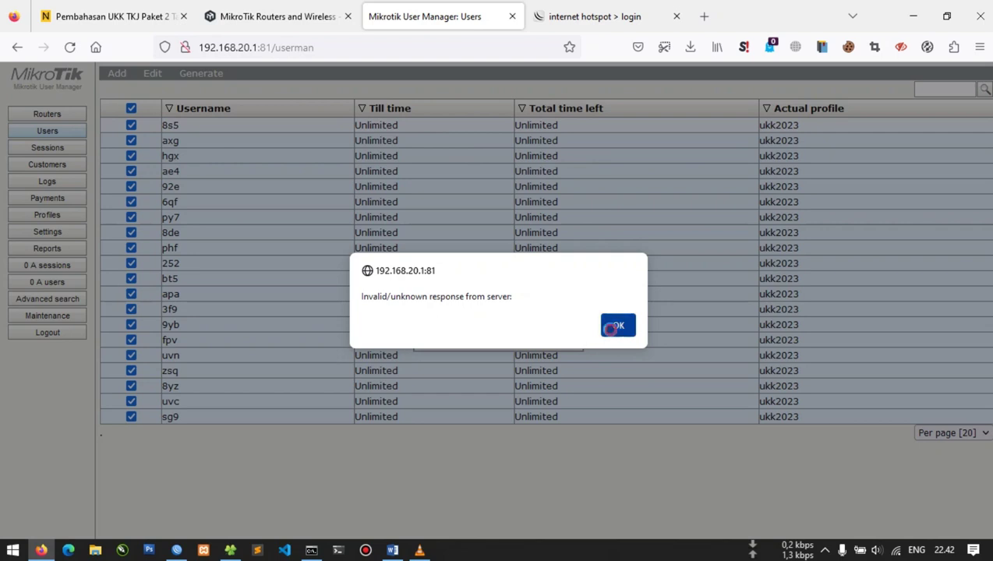
pyautogui.click(616, 329)
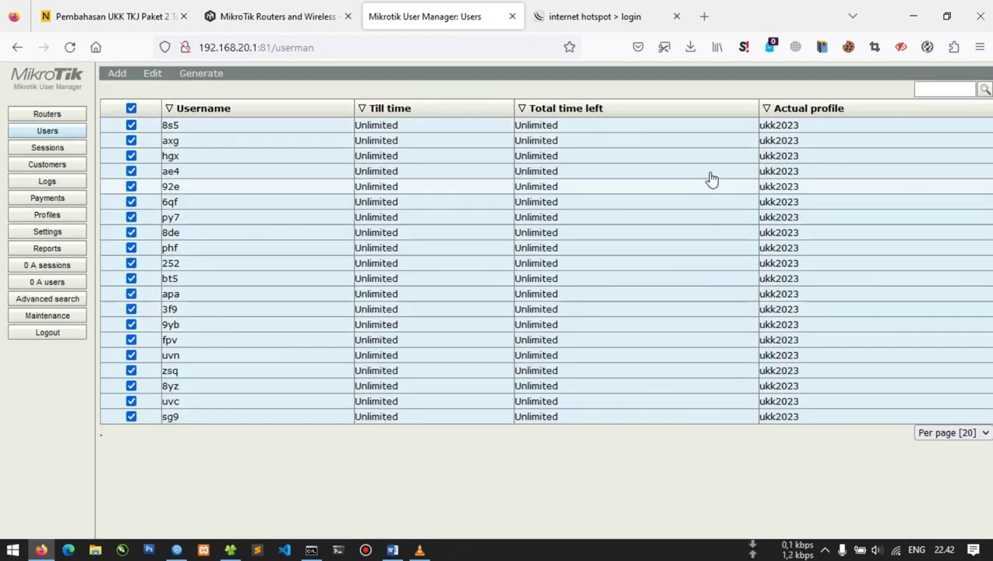
pyautogui.click(893, 551)
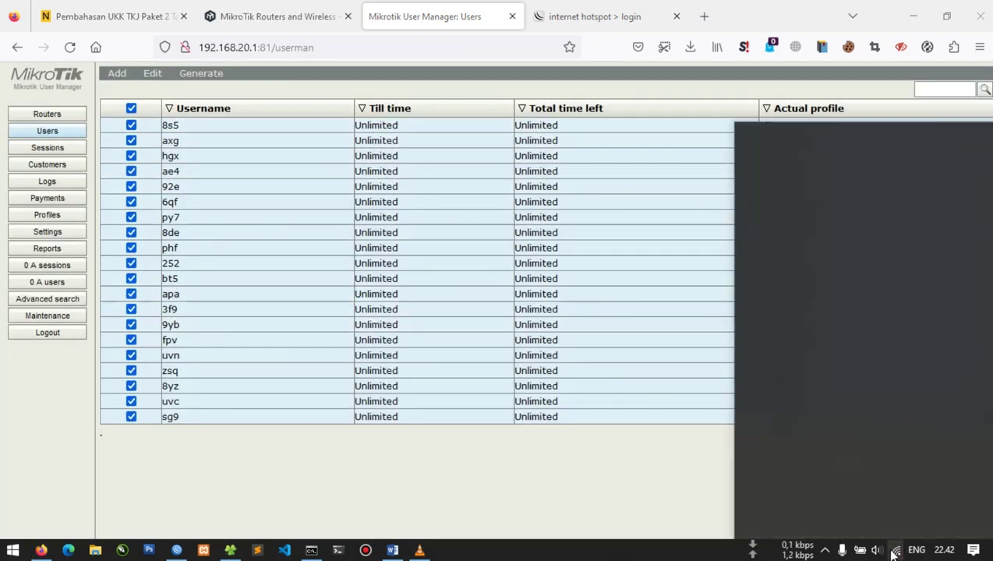
pyautogui.click(291, 48)
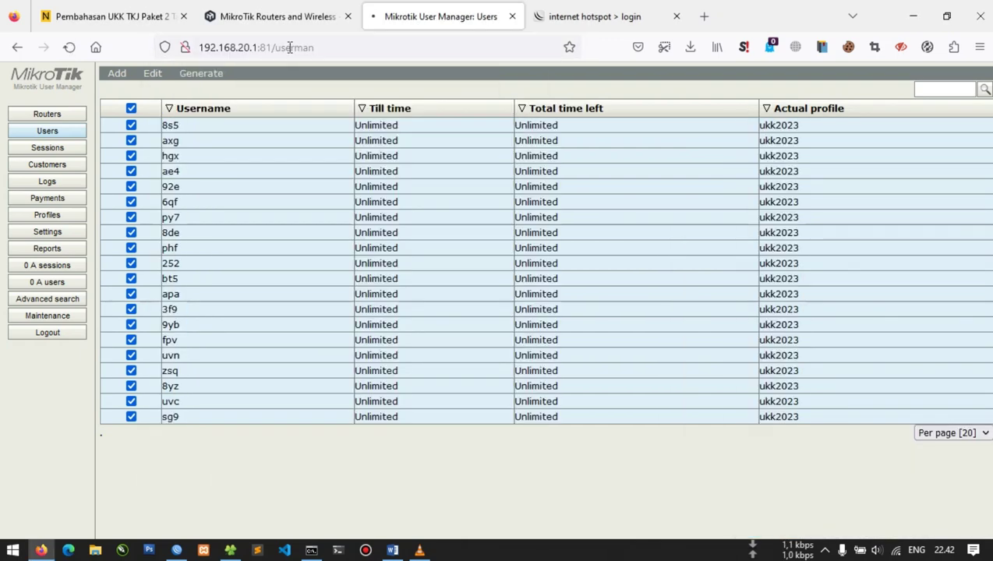
pyautogui.press('Return')
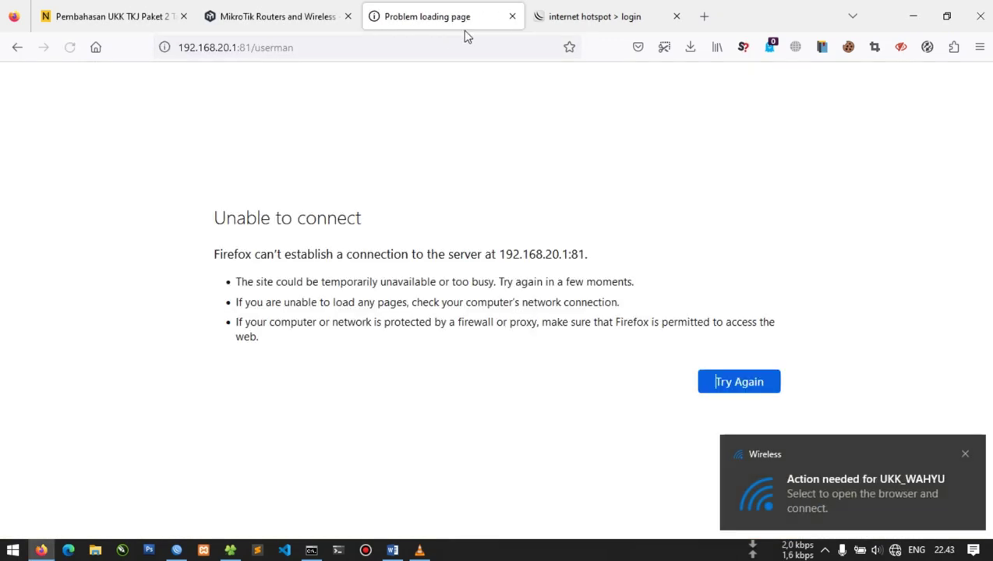
# Log back in to the hotspot with the account password and refresh the 20-user list
pyautogui.click(555, 19)
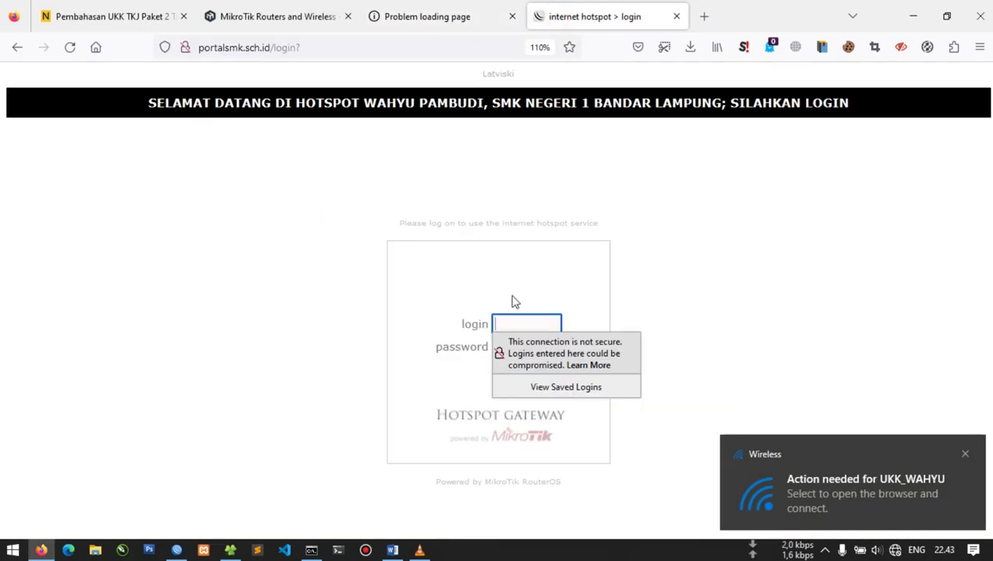
pyautogui.press('Tab')
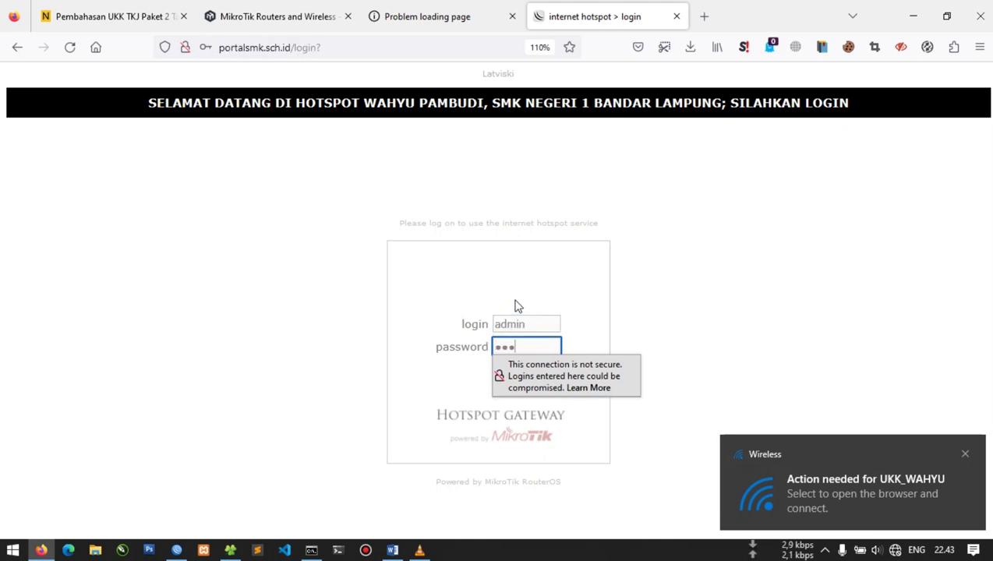
pyautogui.press('Return')
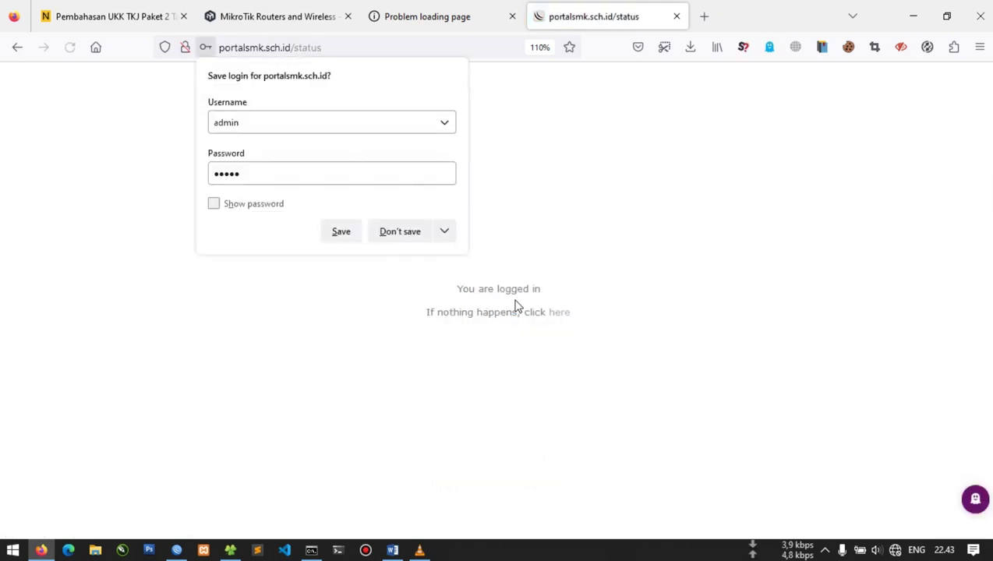
pyautogui.click(437, 23)
pyautogui.press('F5')
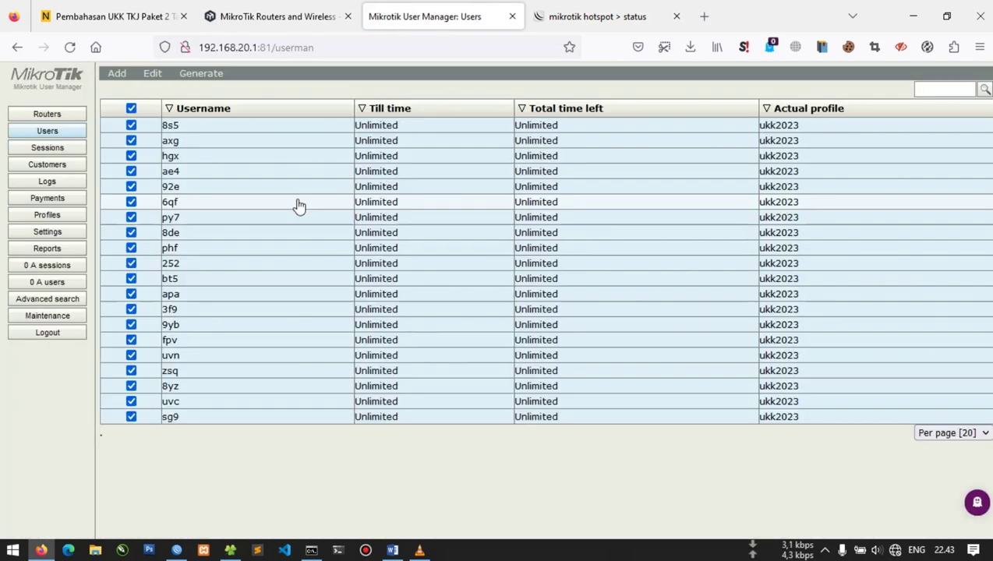
# Review the users' CSV File export, keeping break-after at None, and close it
pyautogui.click(190, 75)
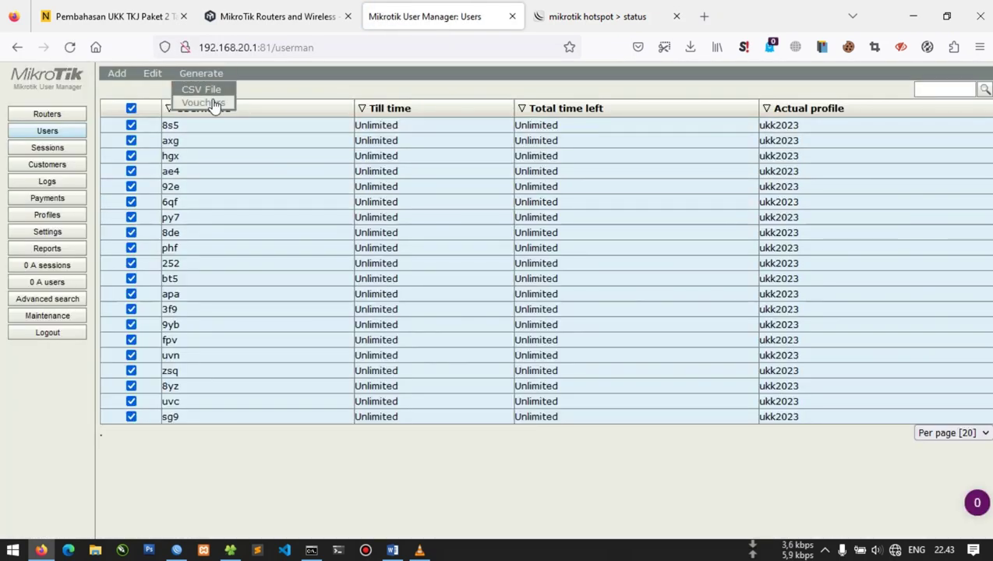
pyautogui.click(215, 92)
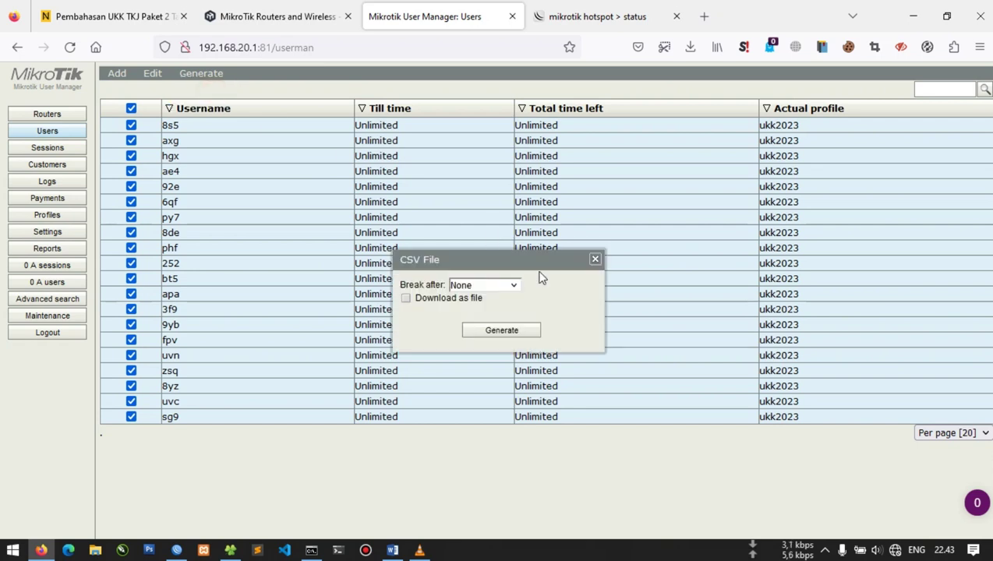
pyautogui.click(483, 286)
pyautogui.click(483, 286)
pyautogui.click(595, 258)
# Copy the first user's username into a new Notepad document
pyautogui.click(204, 126)
pyautogui.click(511, 173)
pyautogui.doubleClick(520, 174)
pyautogui.hotkey('ctrl', 'c')
pyautogui.press('super+r')
pyautogui.write('notepad')
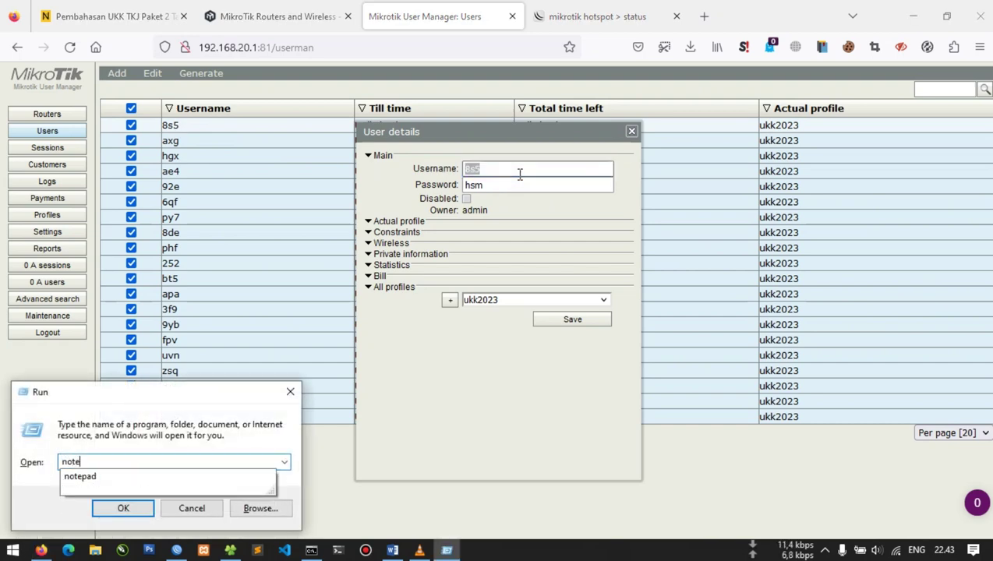
pyautogui.press('Return')
pyautogui.hotkey('ctrl', 'v')
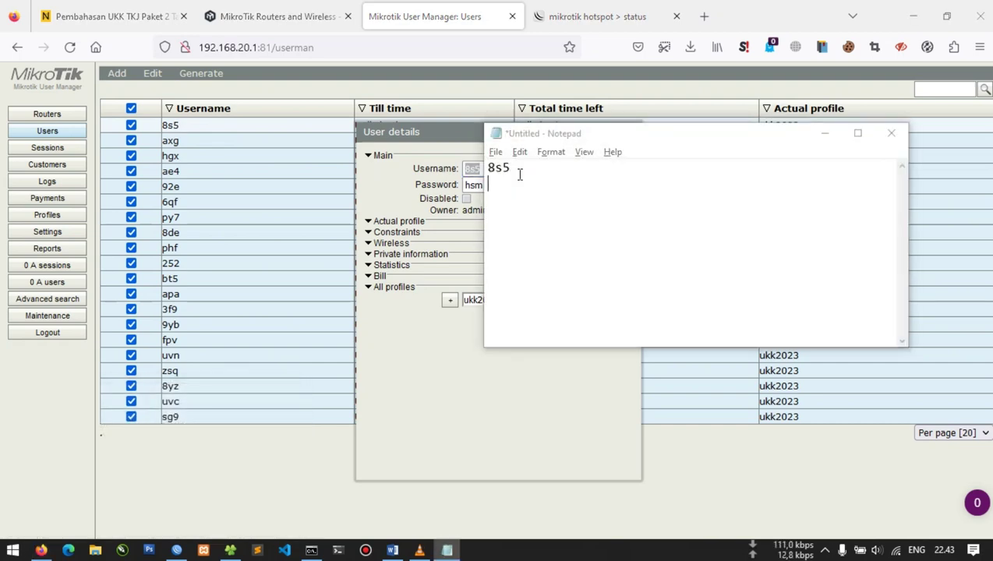
# Add the user's password on the note's second line
pyautogui.hotkey('alt', 'Tab')
pyautogui.press('Tab')
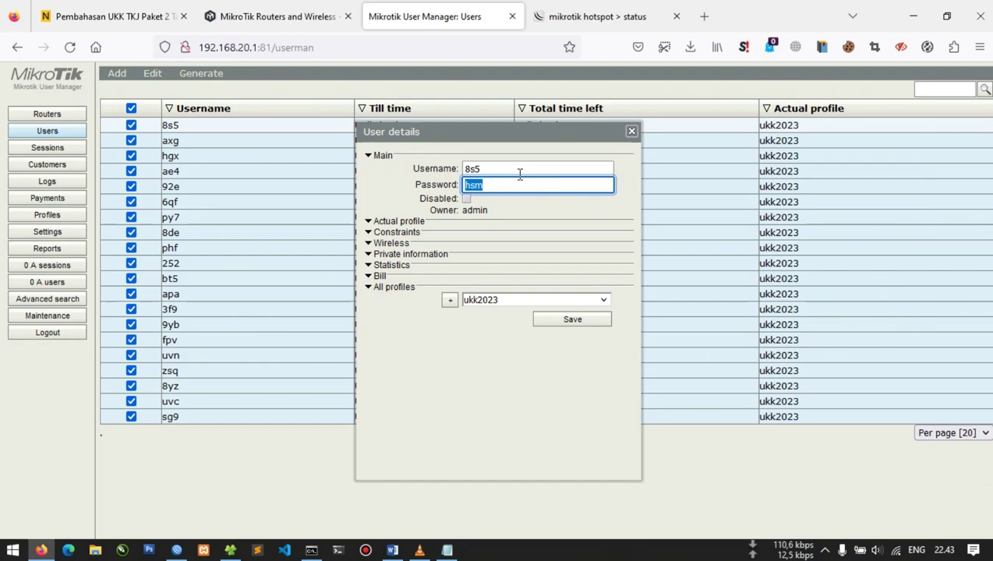
pyautogui.hotkey('alt', 'Tab')
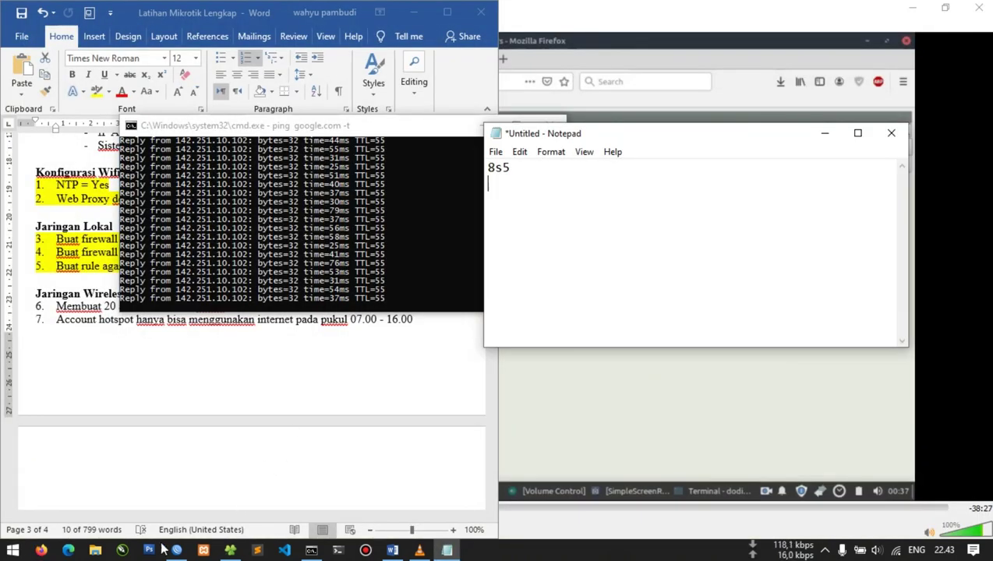
pyautogui.click(40, 550)
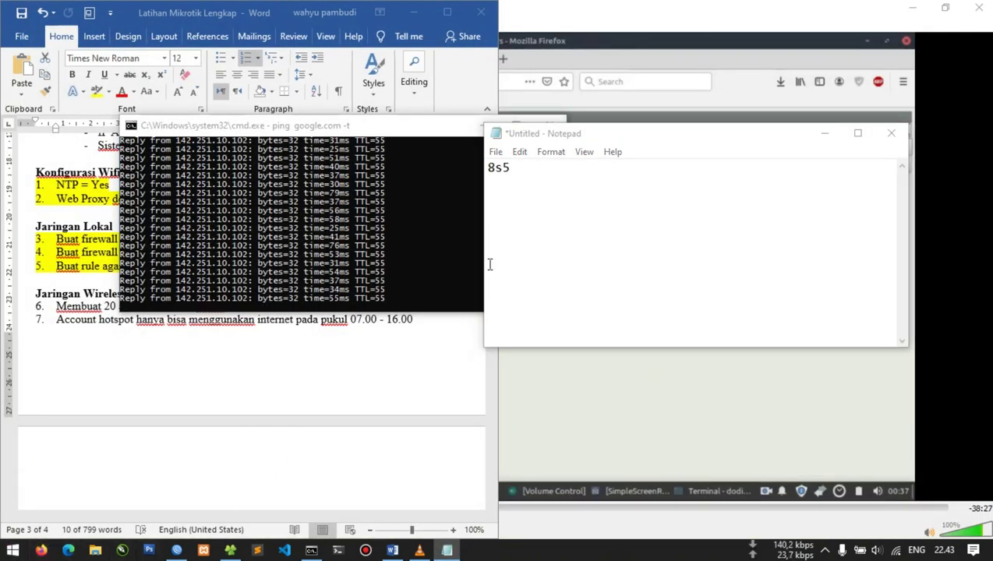
pyautogui.click(597, 180)
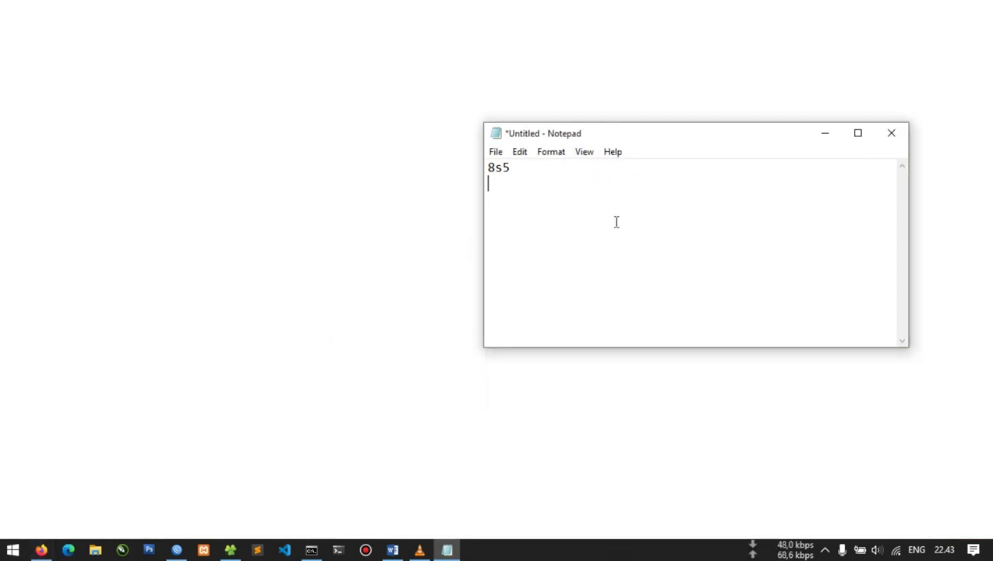
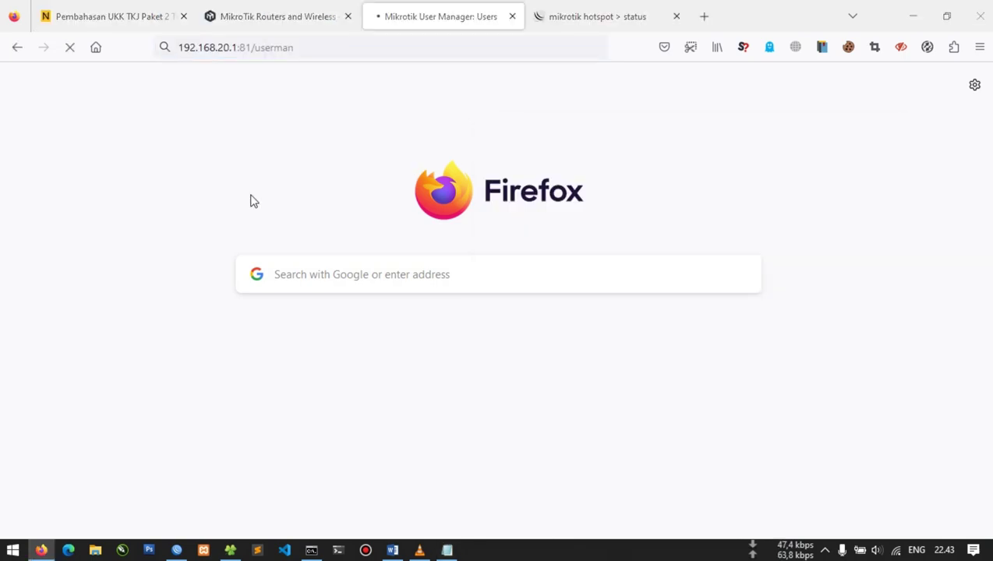
# Bring up the hotspot status page alongside the running ping output
pyautogui.hotkey('alt', 'Tab')
pyautogui.click(374, 513)
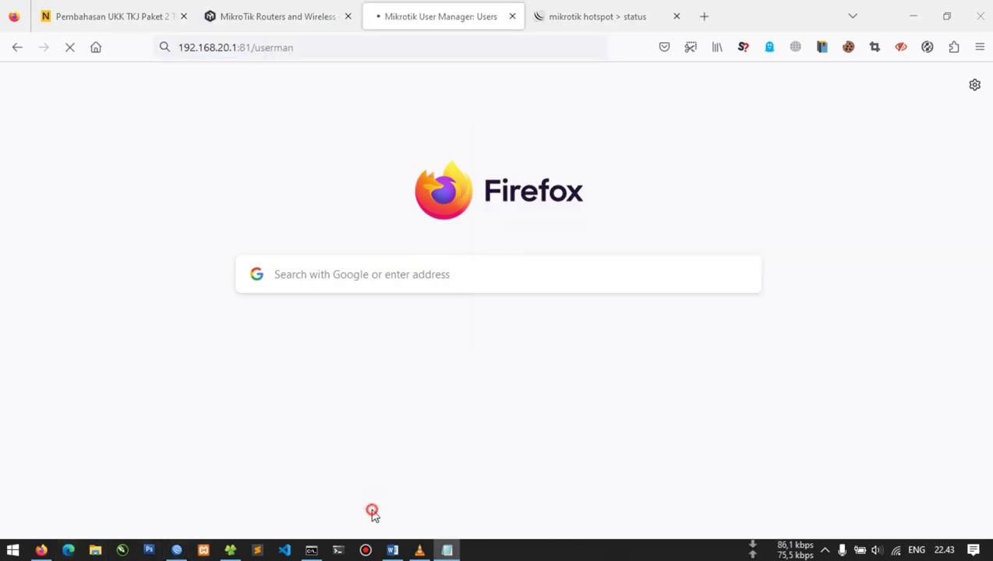
pyautogui.click(594, 5)
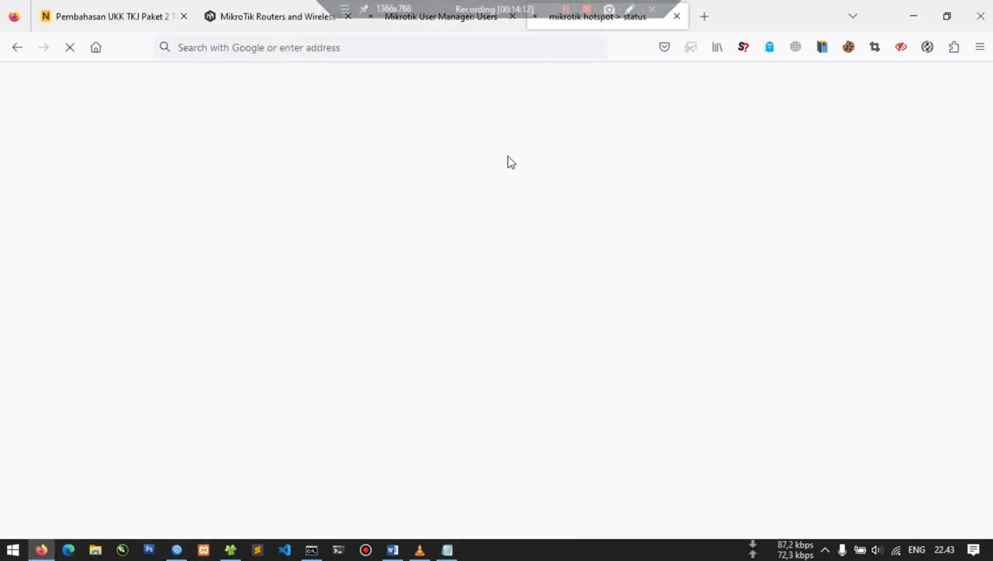
pyautogui.click(456, 26)
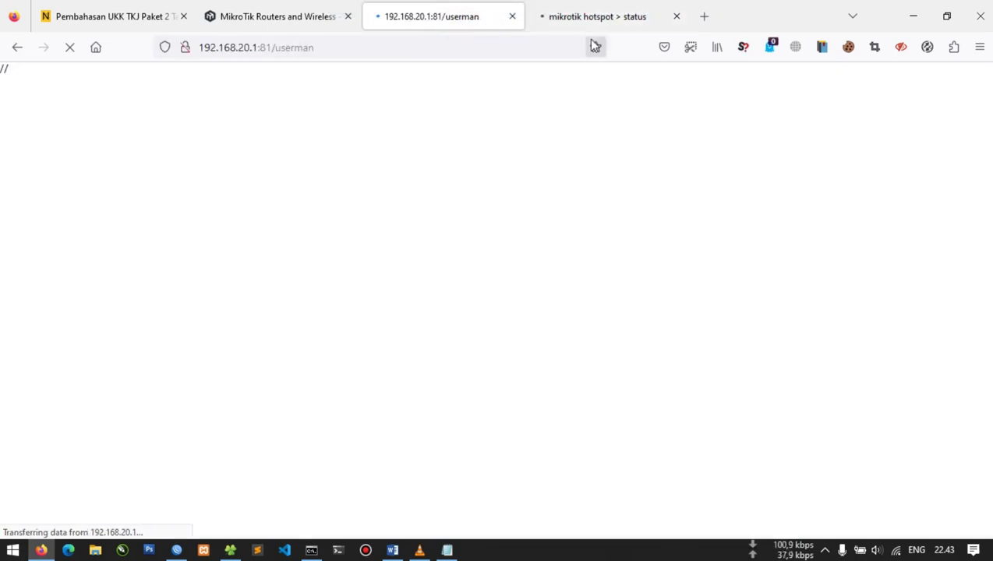
pyautogui.click(599, 18)
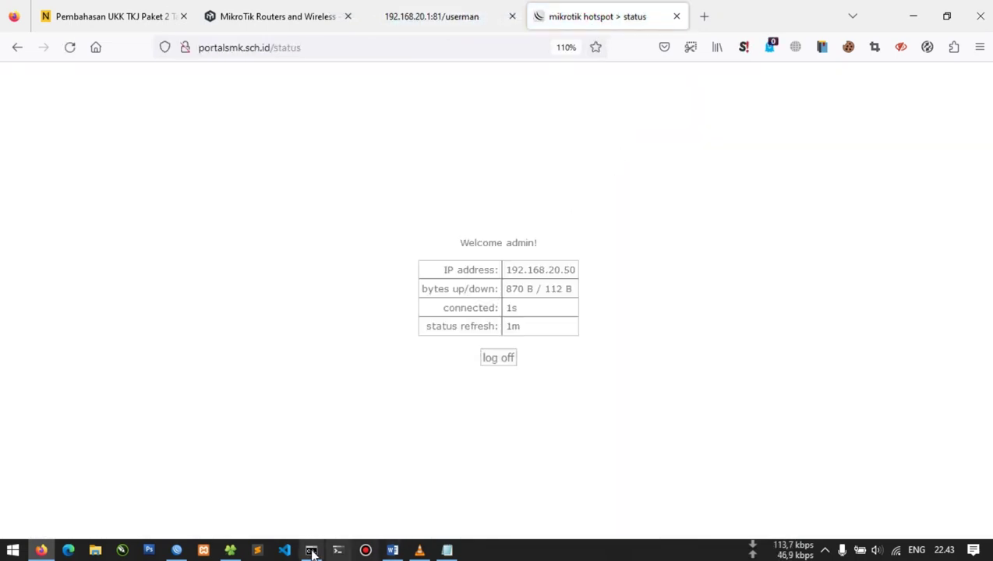
pyautogui.click(311, 550)
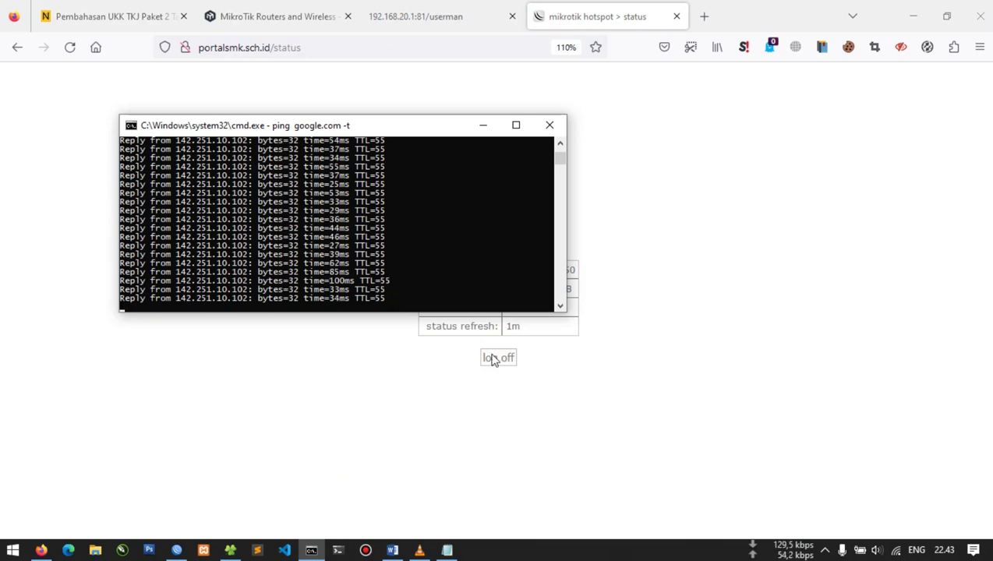
# Log off the hotspot so the ping turns unreachable, then return to the login page
pyautogui.click(494, 358)
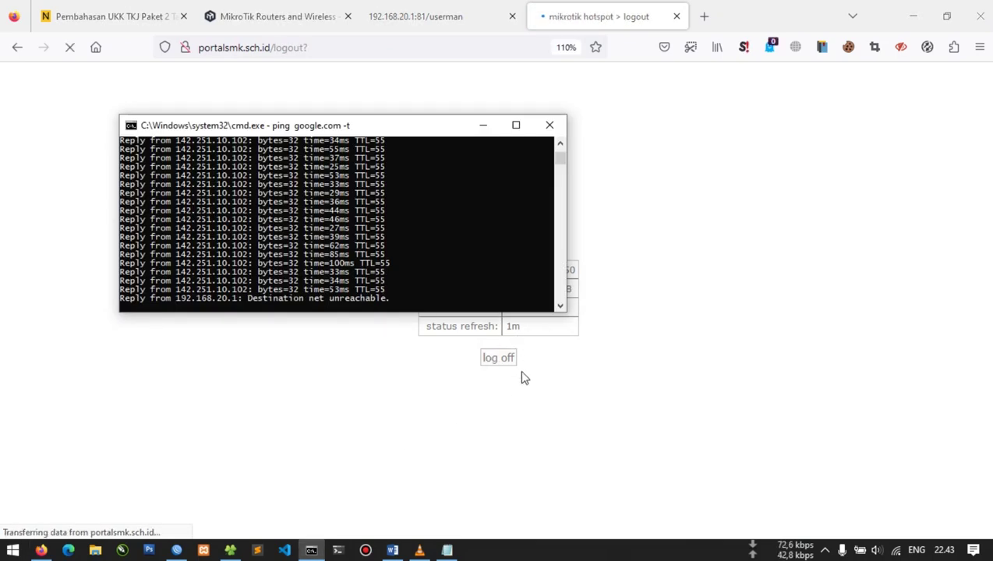
pyautogui.click(527, 397)
pyautogui.click(503, 359)
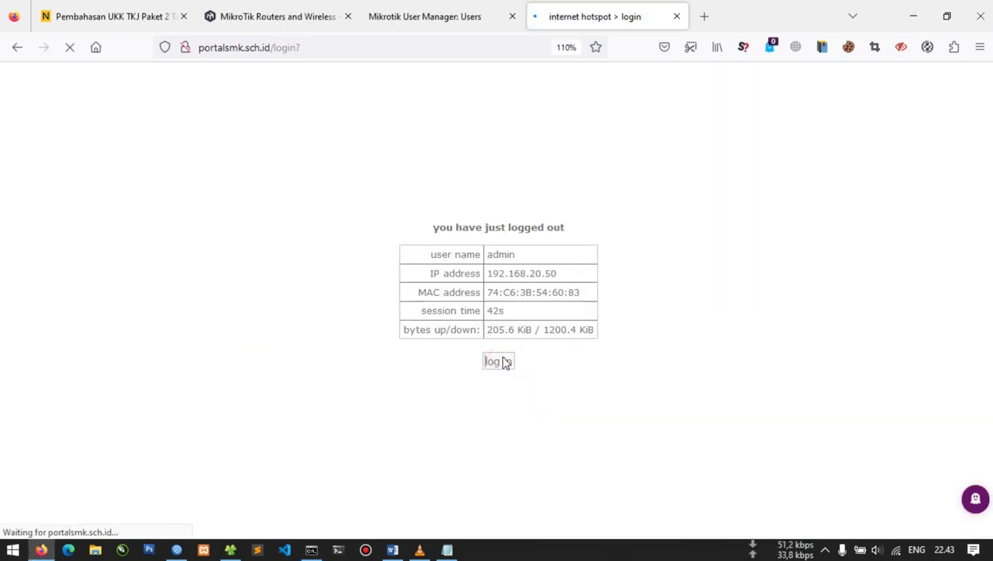
pyautogui.press('Tab')
pyautogui.hotkey('alt', 'Tab')
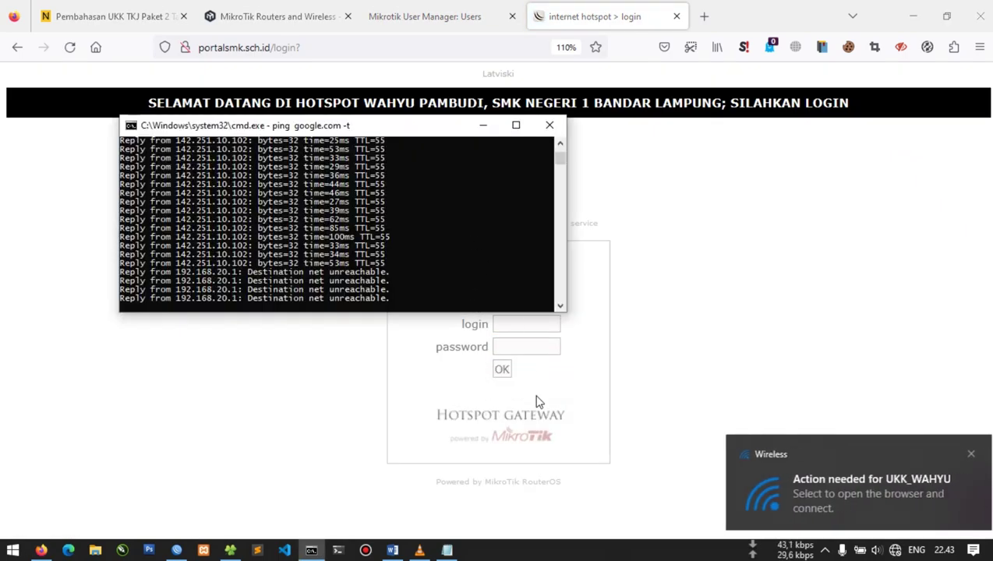
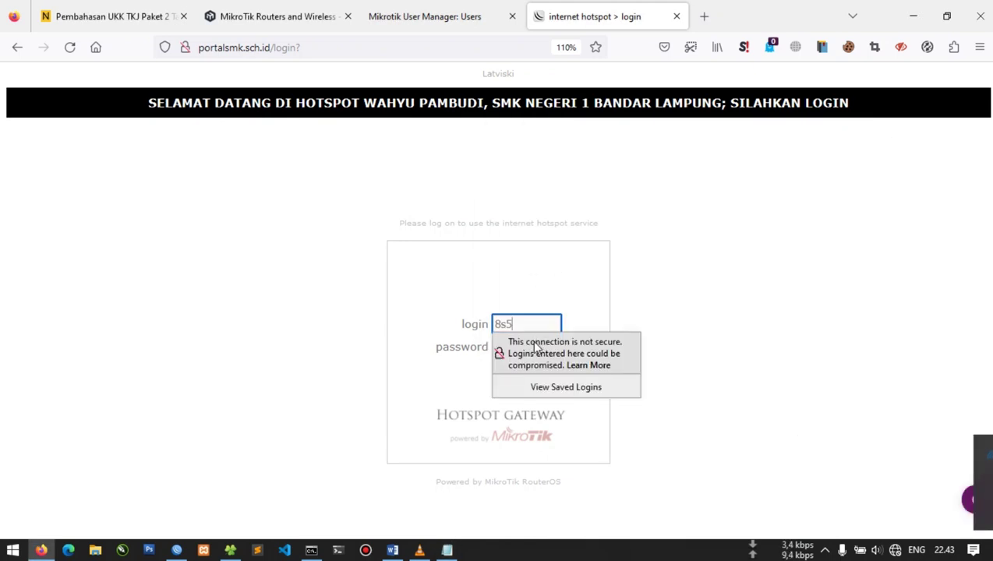
# Submit a hotspot login as user 8s5 with its password, dismissing the browser's warning and save prompts
pyautogui.click(515, 349)
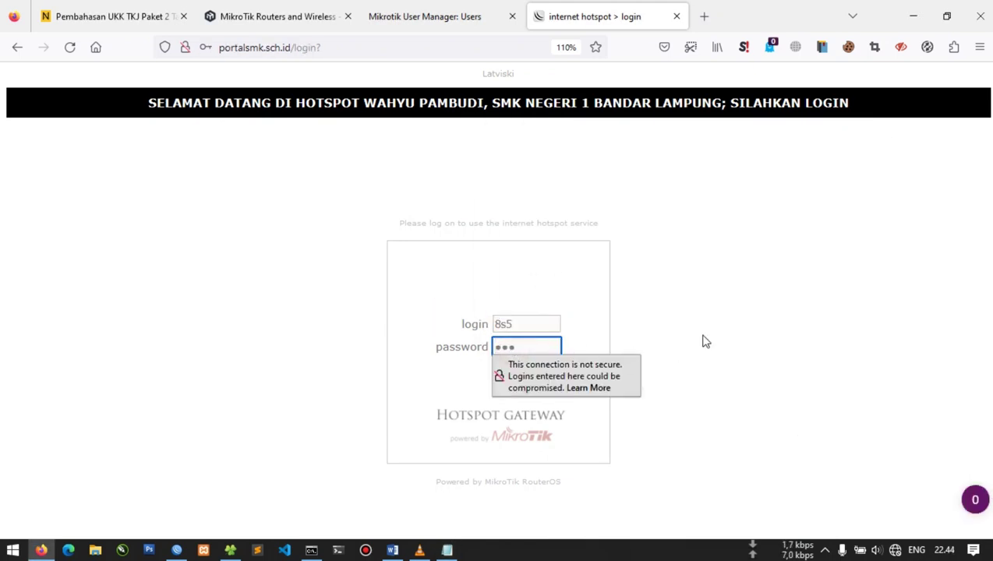
pyautogui.click(702, 337)
pyautogui.click(501, 371)
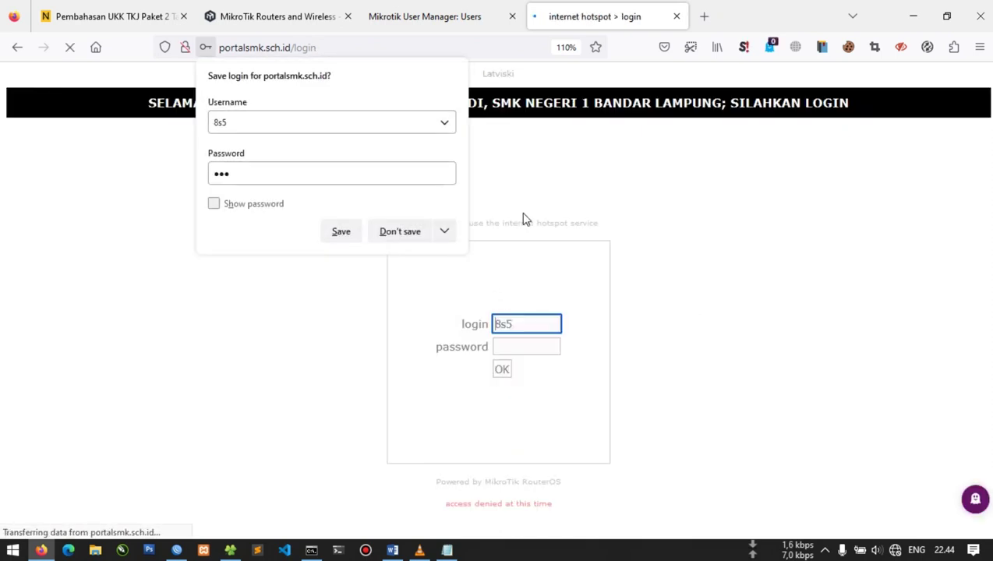
pyautogui.click(605, 302)
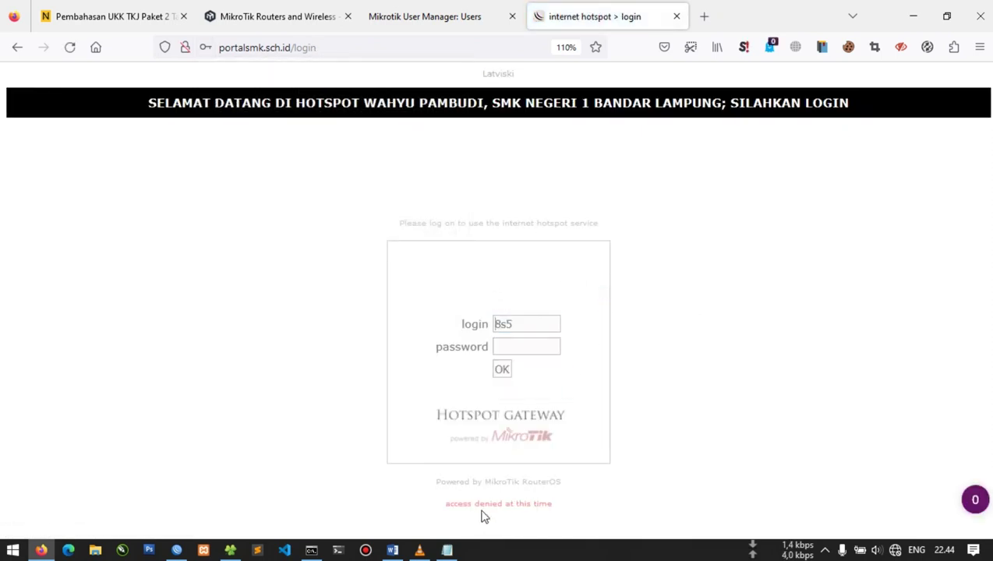
# Highlight the 'access denied at this time' message, reload User Manager, and return to the login form
pyautogui.moveTo(451, 504); pyautogui.dragTo(566, 506)
pyautogui.click(582, 510)
pyautogui.click(453, 23)
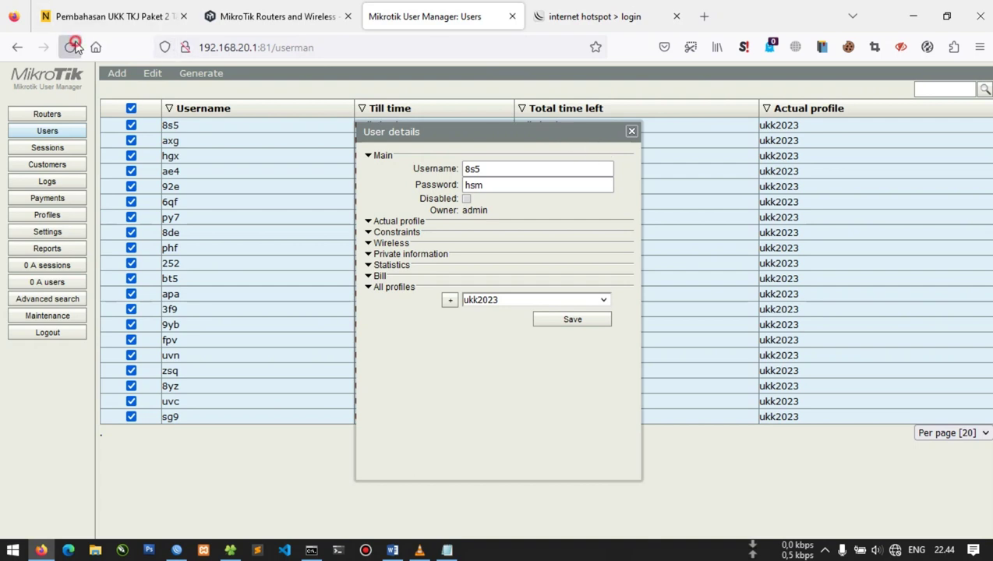
pyautogui.click(70, 47)
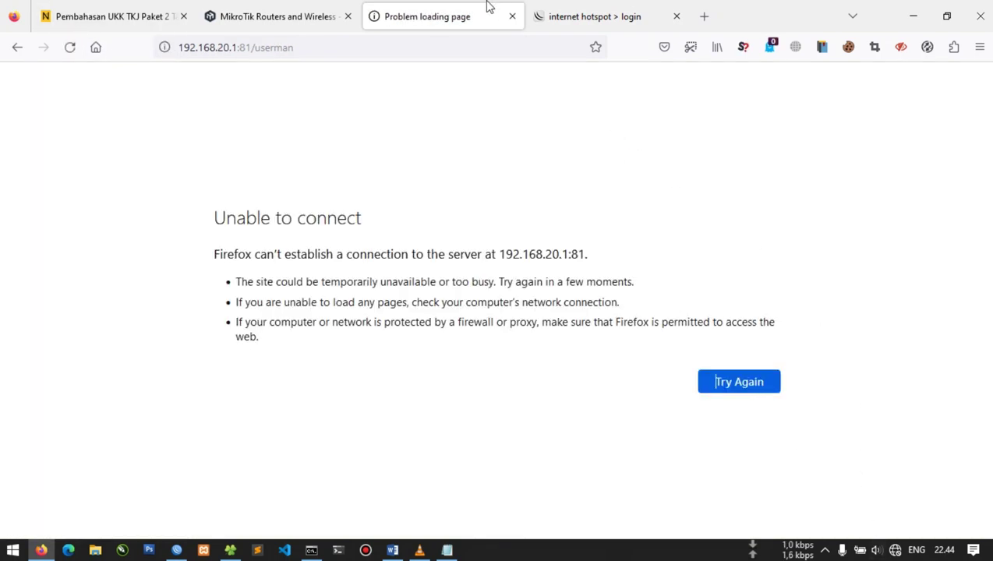
pyautogui.click(559, 12)
pyautogui.click(499, 323)
# Replace the login name with admin and enter its password
pyautogui.click(510, 324)
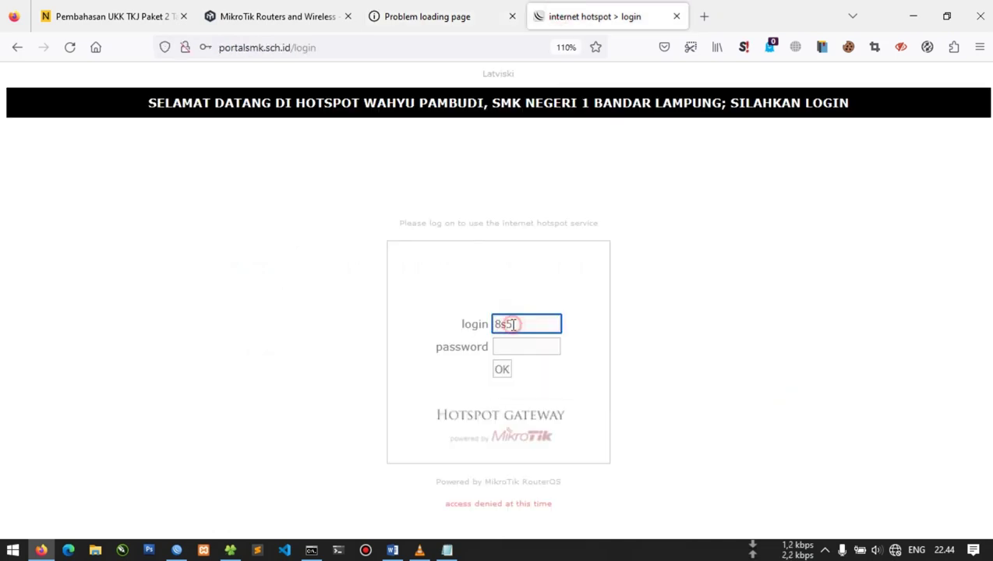
pyautogui.write('admin')
pyautogui.press('Tab')
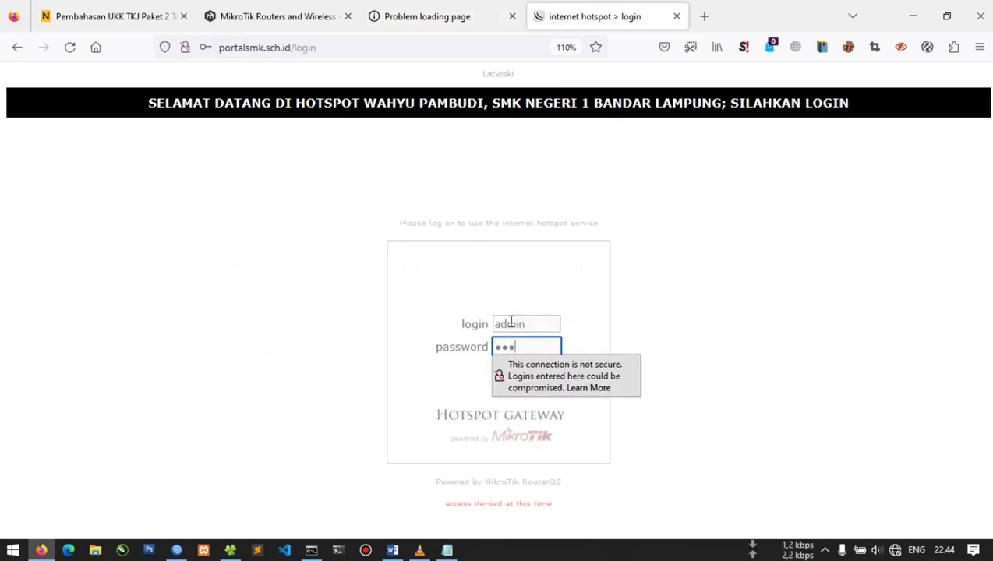
# Highlight the 'access denied at this time' message and zoom the page to 150%
pyautogui.moveTo(453, 506); pyautogui.dragTo(555, 510)
pyautogui.click(558, 507)
pyautogui.hotkey('ctrl', '+')
pyautogui.hotkey('ctrl', '+')
pyautogui.hotkey('ctrl', '+')
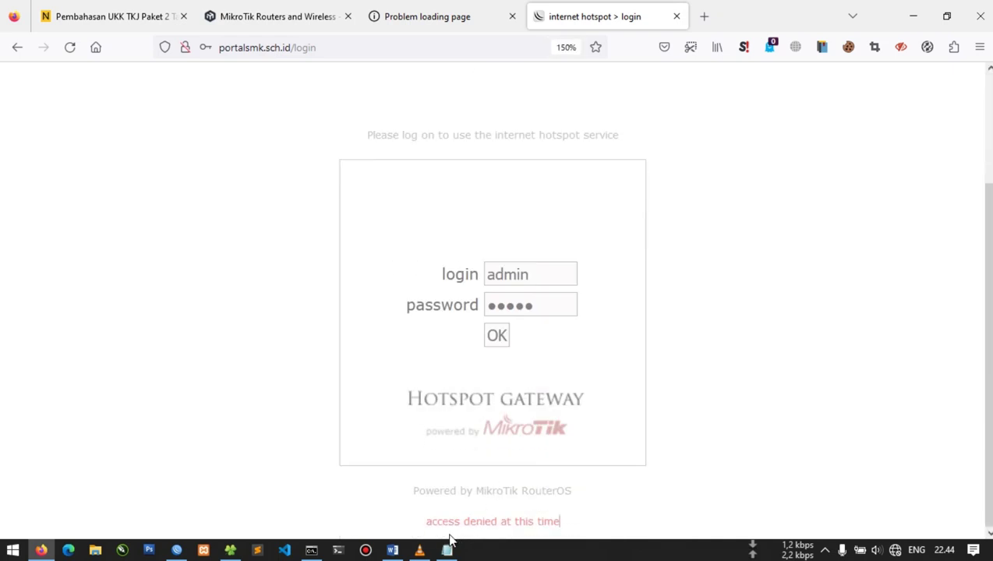
pyautogui.moveTo(458, 524); pyautogui.dragTo(574, 528)
pyautogui.click(590, 516)
# Submit the admin login and reload the User Manager tab with F5
pyautogui.click(499, 337)
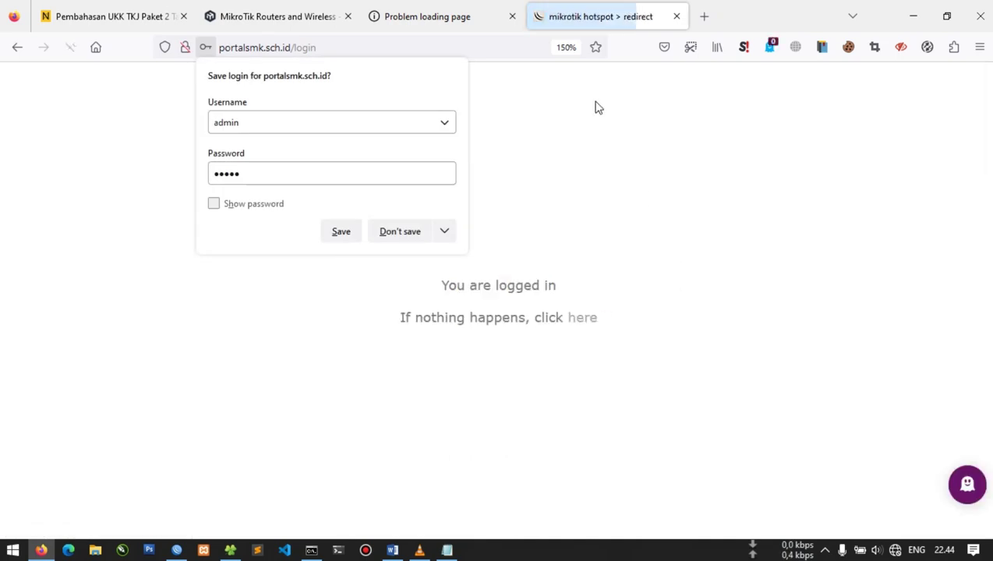
pyautogui.click(466, 25)
pyautogui.press('F5')
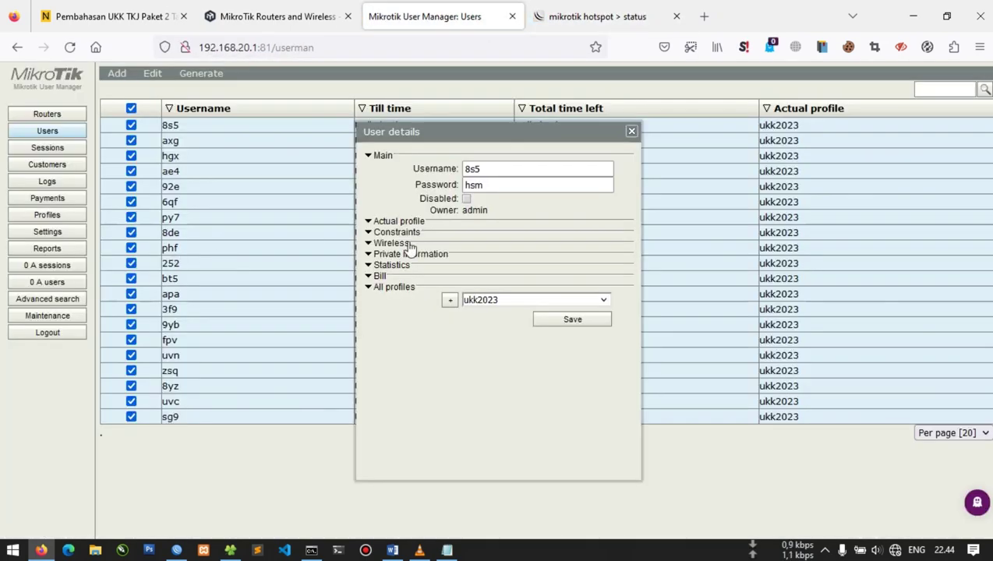
# Change the ukk2023 limitation end time from 16:00:00 to 23:00:00 and save the profile
pyautogui.click(631, 132)
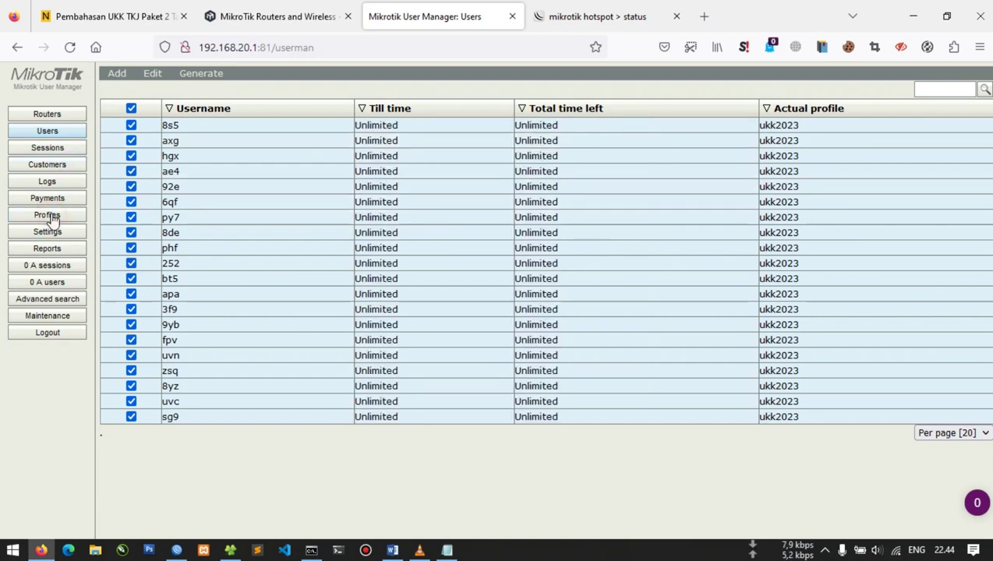
pyautogui.click(47, 215)
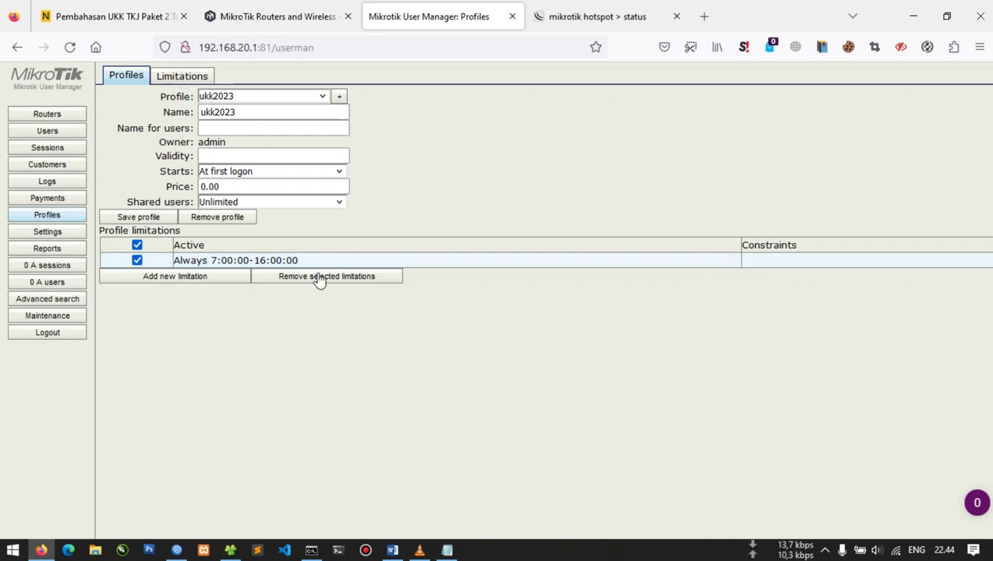
pyautogui.click(240, 267)
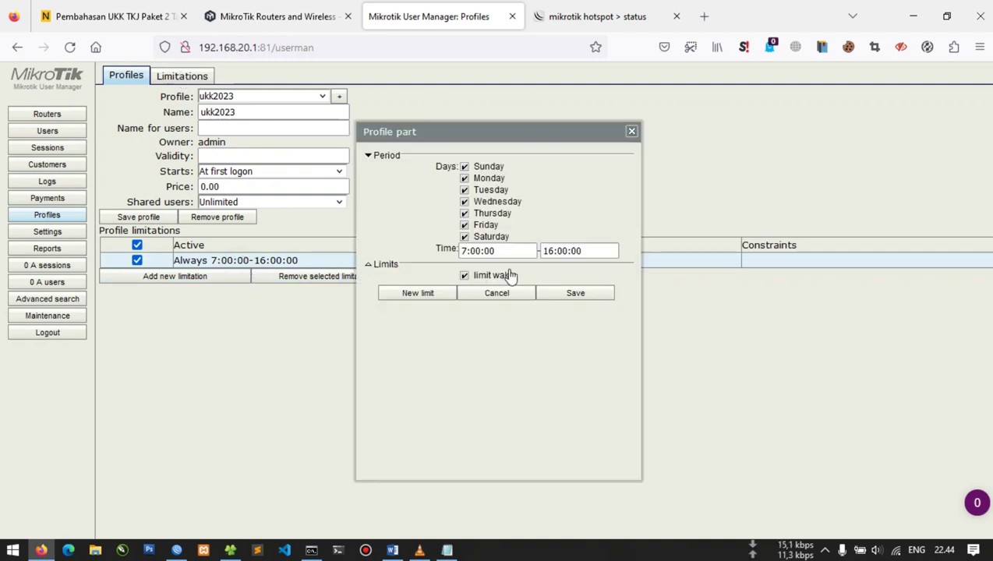
pyautogui.click(558, 250)
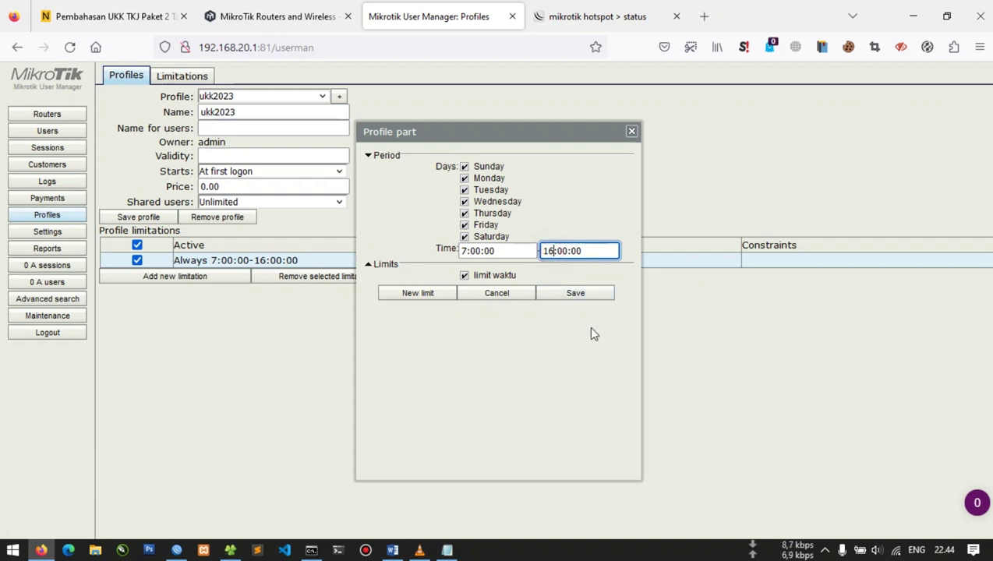
pyautogui.press('BackSpace')
pyautogui.press('BackSpace')
pyautogui.write('23')
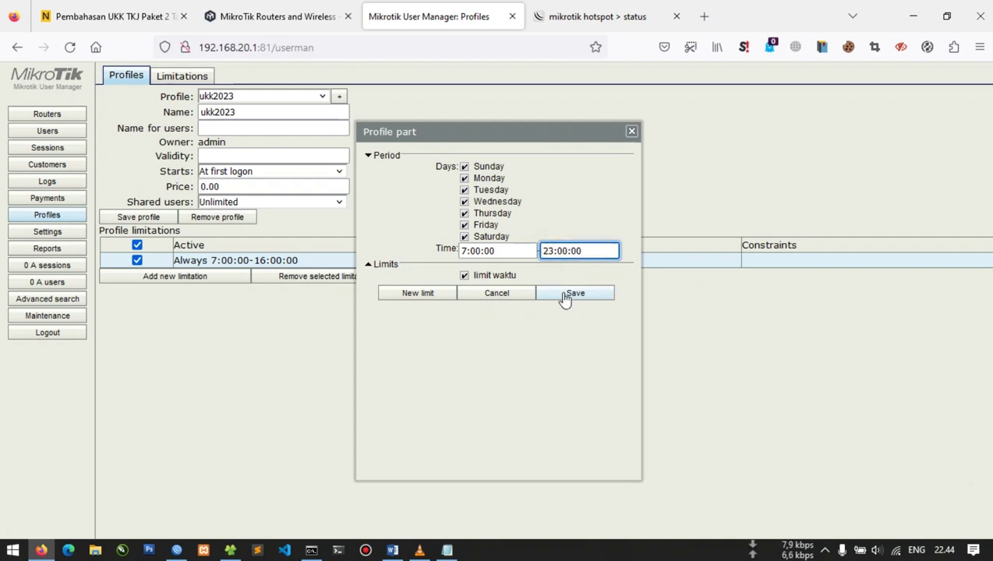
pyautogui.click(569, 295)
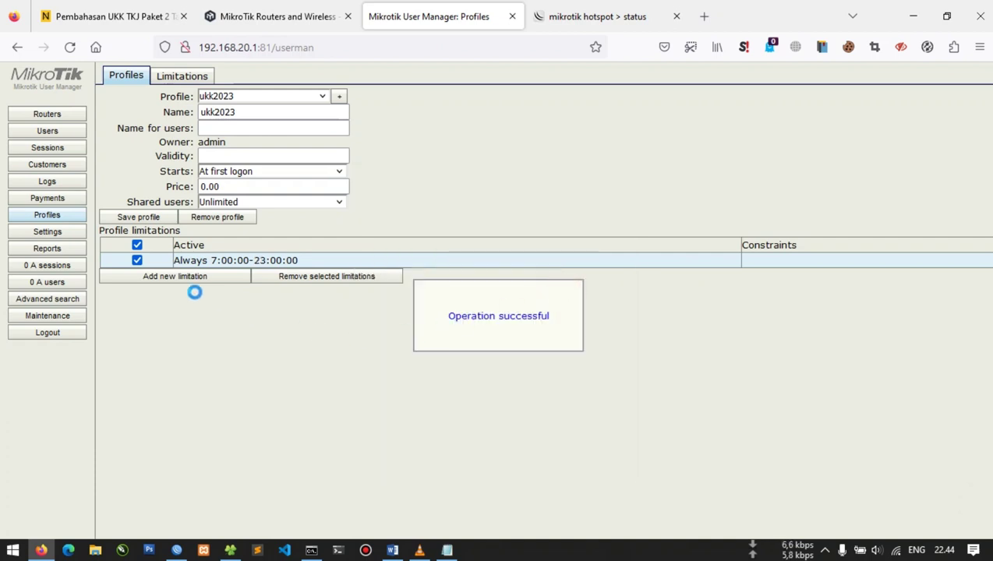
pyautogui.click(138, 217)
# Log admin off the hotspot, check the ping output, and zoom the login page out
pyautogui.click(556, 15)
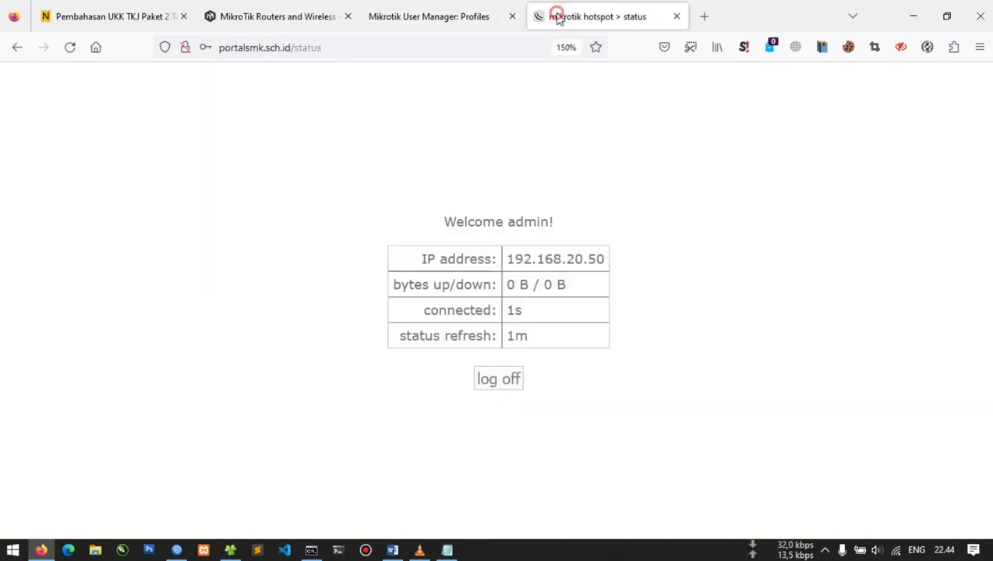
pyautogui.click(504, 384)
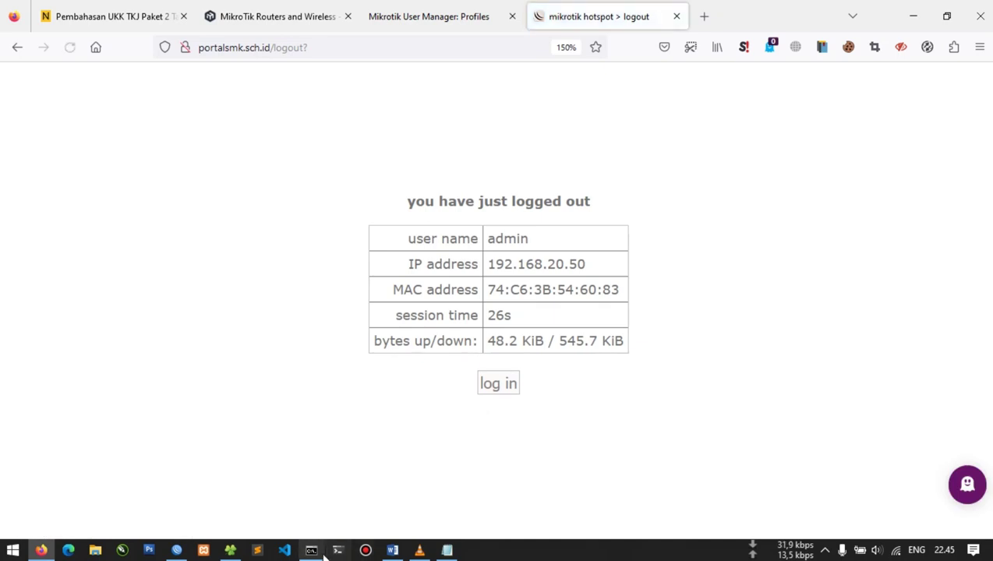
pyautogui.click(311, 551)
pyautogui.moveTo(400, 262); pyautogui.dragTo(345, 273)
pyautogui.click(503, 384)
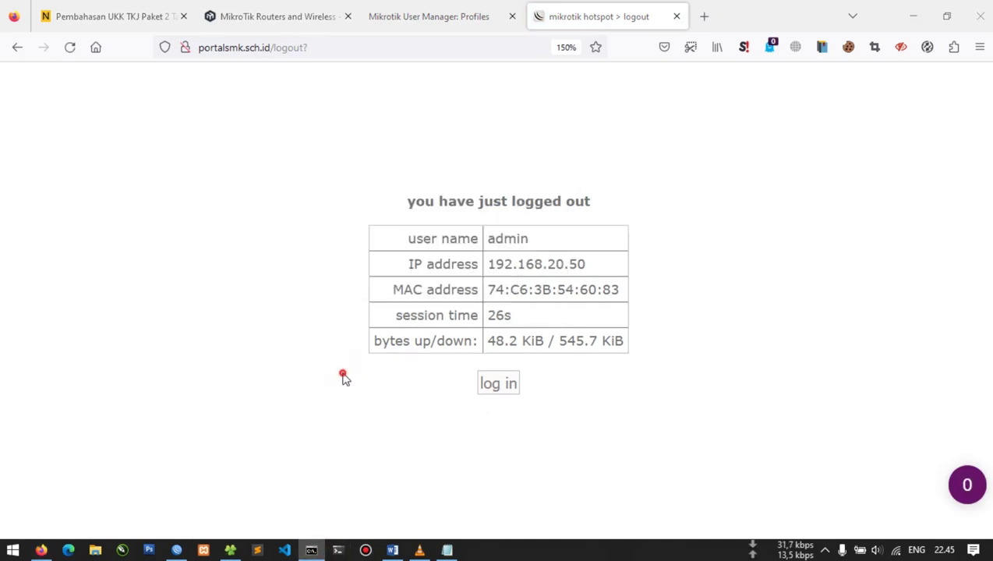
pyautogui.hotkey('ctrl', '-')
pyautogui.hotkey('ctrl', '-')
pyautogui.hotkey('alt', 'Tab')
pyautogui.hotkey('alt', 'Tab')
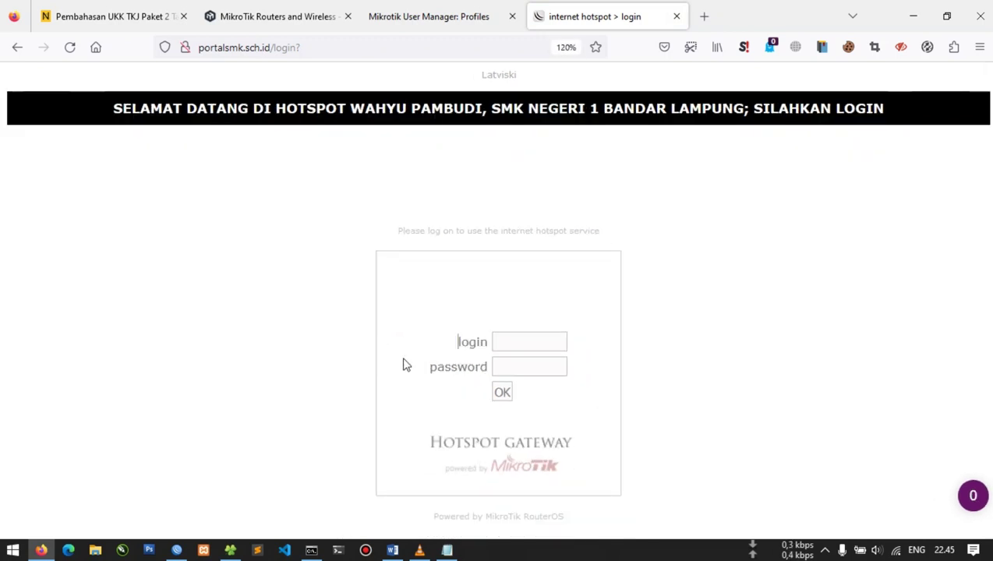
# Copy username 8s5 from the notes into the hotspot login field
pyautogui.click(447, 551)
pyautogui.click(500, 167)
pyautogui.doubleClick(500, 167)
pyautogui.hotkey('ctrl', 'c')
pyautogui.hotkey('alt', 'Tab')
pyautogui.click(510, 340)
pyautogui.hotkey('ctrl', 'v')
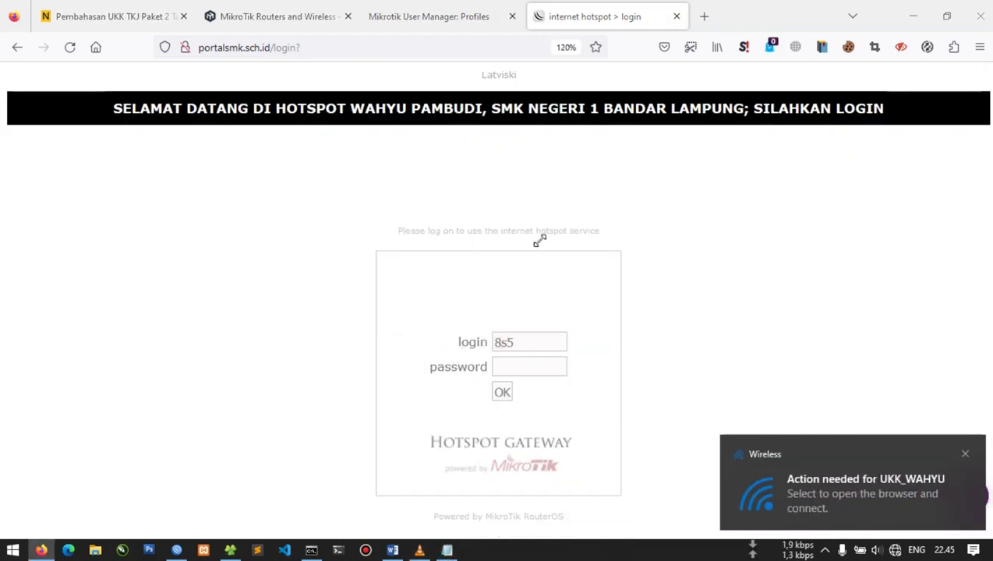
# Paste 8s5's password from the notes, log in, then return to the ukk2023 profile
pyautogui.hotkey('alt', 'Tab')
pyautogui.press('Down')
pyautogui.hotkey('shift', 'Home')
pyautogui.hotkey('ctrl', 'c')
pyautogui.hotkey('alt', 'Tab')
pyautogui.click(535, 373)
pyautogui.hotkey('ctrl', 'w')
pyautogui.click(555, 363)
pyautogui.hotkey('ctrl', 'v')
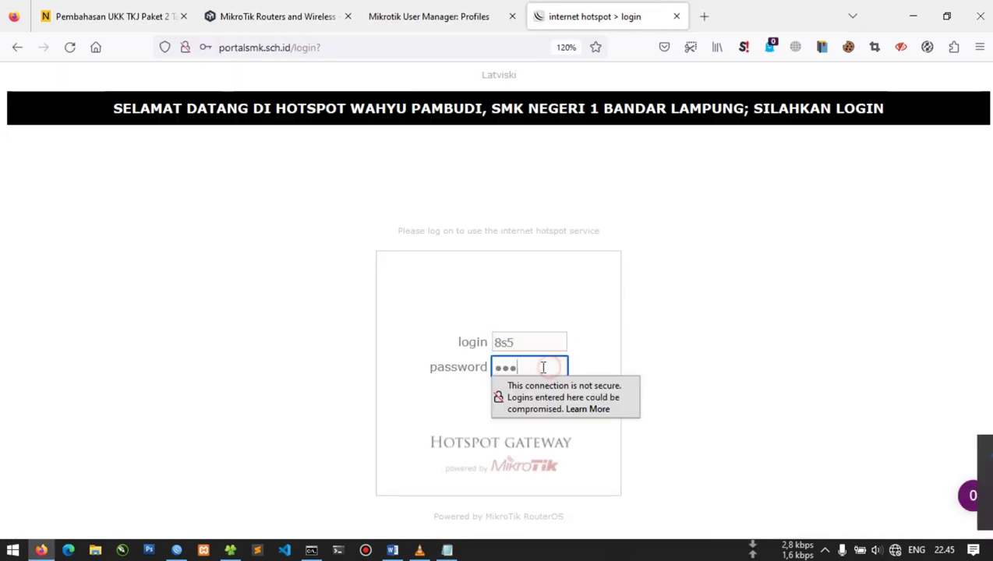
pyautogui.click(504, 392)
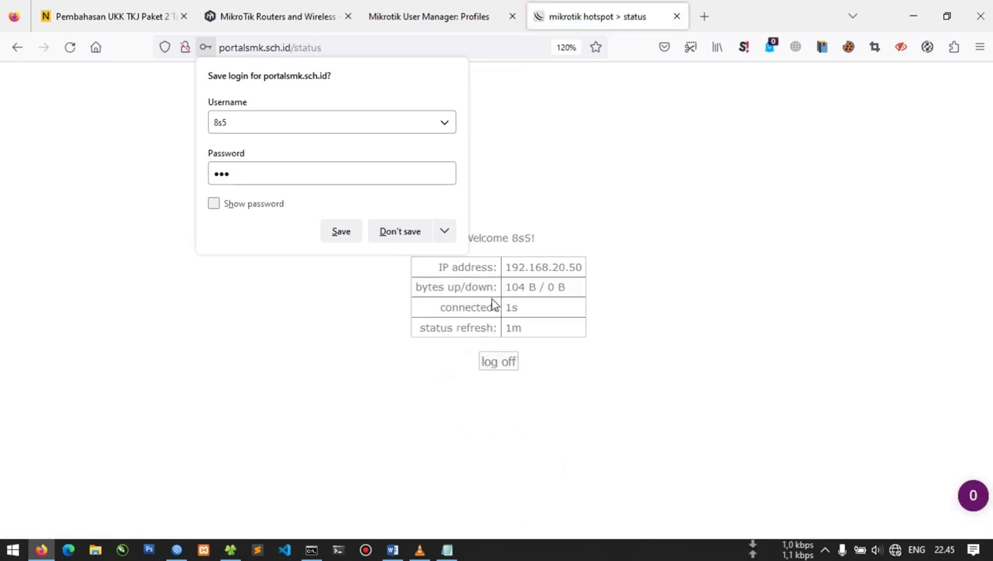
pyautogui.click(426, 19)
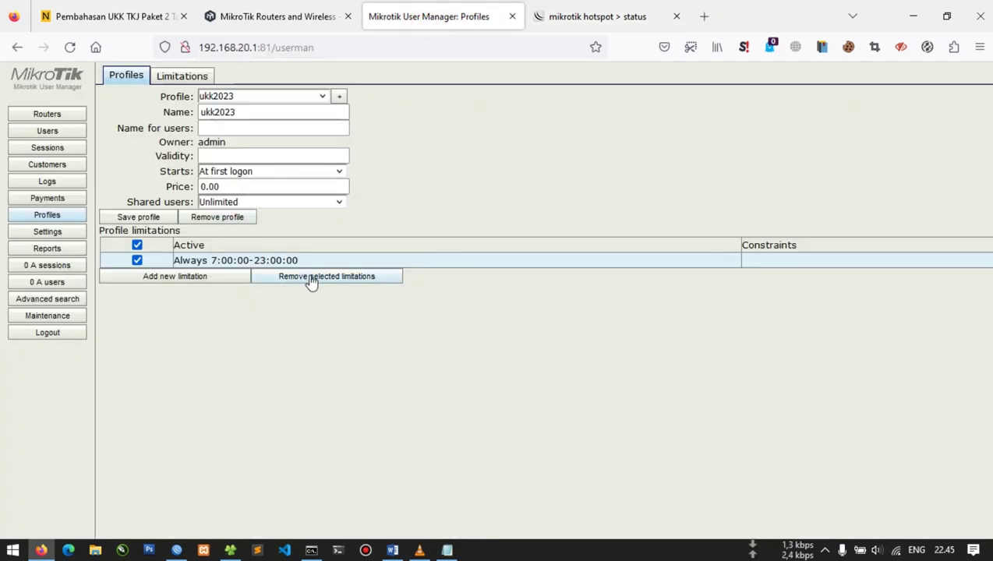
# Highlight checklist items 6 and 7 in yellow in the Word task list
pyautogui.click(394, 549)
pyautogui.moveTo(56, 308); pyautogui.dragTo(324, 307)
pyautogui.click(97, 92)
pyautogui.moveTo(57, 320); pyautogui.dragTo(421, 324)
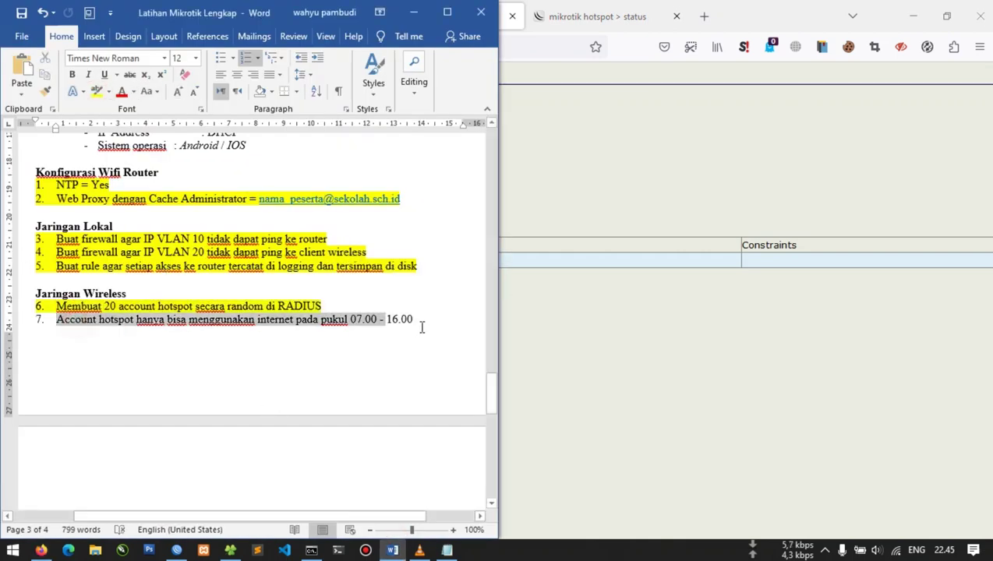
pyautogui.click(96, 92)
# Set the ukk2023 limitation back to 7:00:00–16:00:00 and save it
pyautogui.click(550, 312)
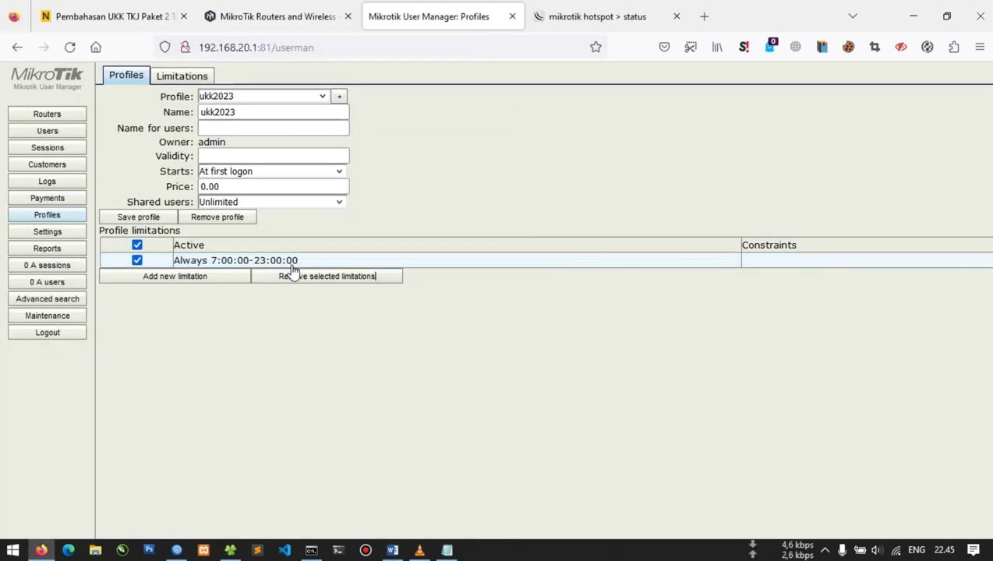
pyautogui.click(244, 261)
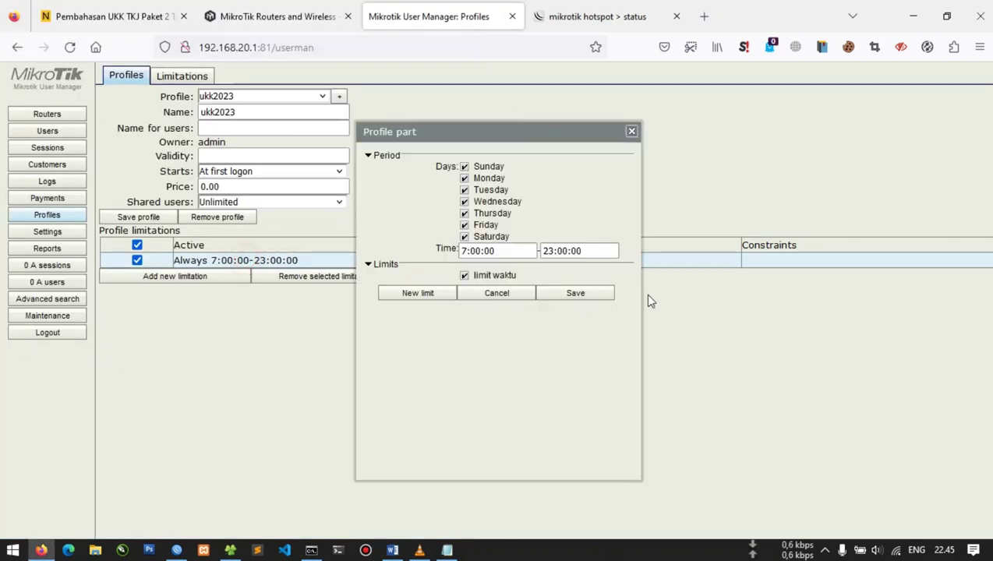
pyautogui.click(552, 254)
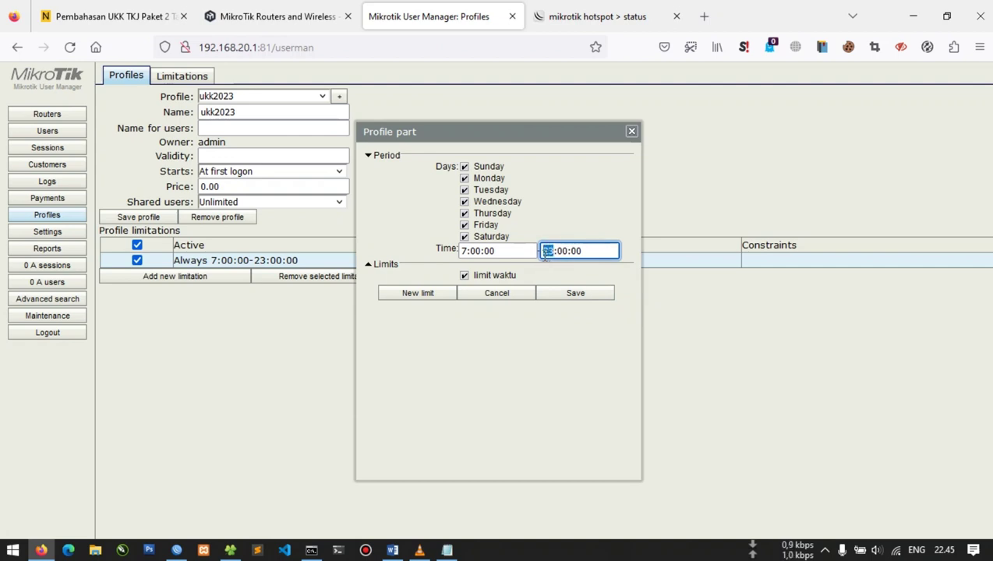
pyautogui.click(576, 295)
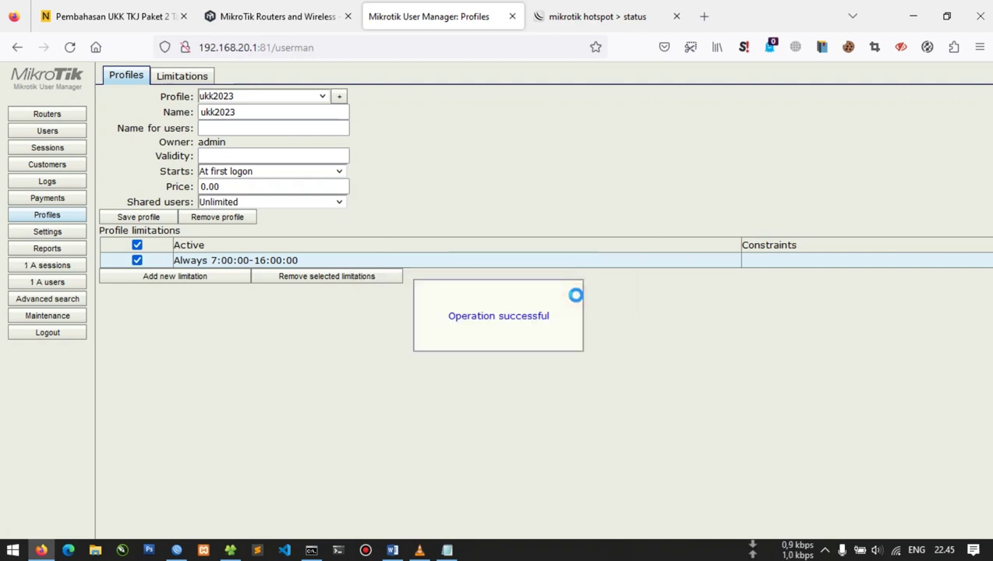
pyautogui.click(549, 10)
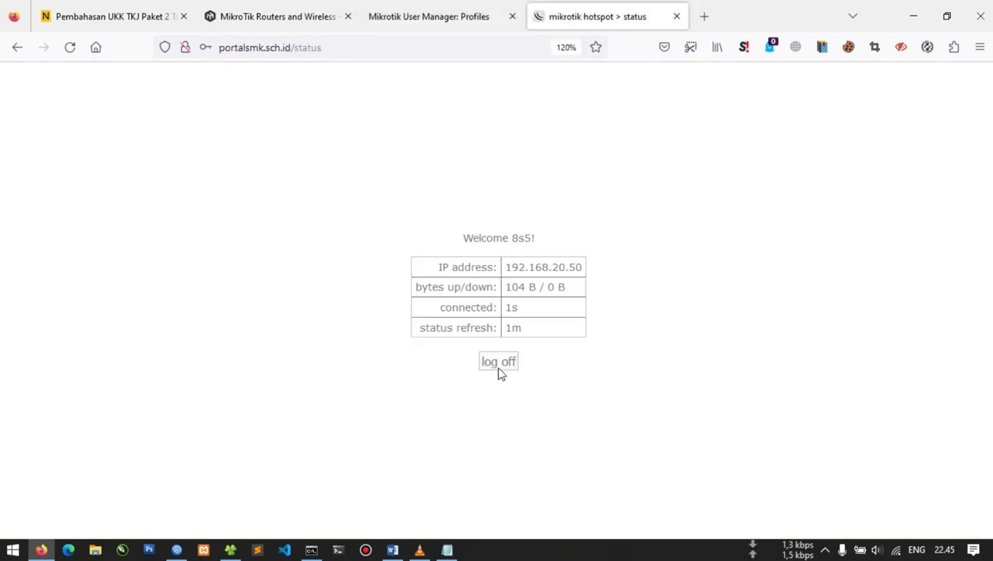
# Check the ping to google.com, log 8s5 off the hotspot, and return to the ukk2023 profile
pyautogui.click(319, 551)
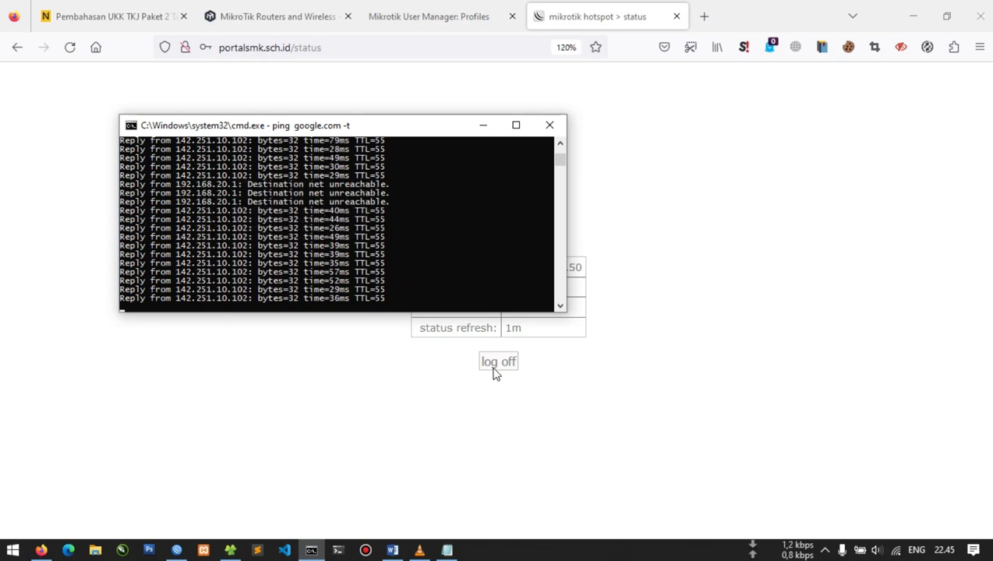
pyautogui.click(493, 373)
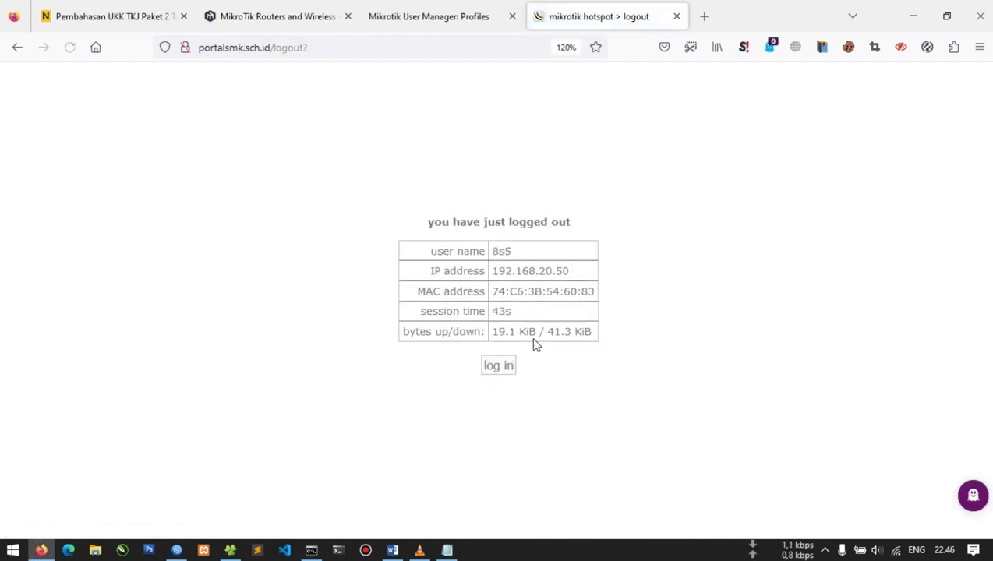
pyautogui.click(493, 367)
pyautogui.click(437, 19)
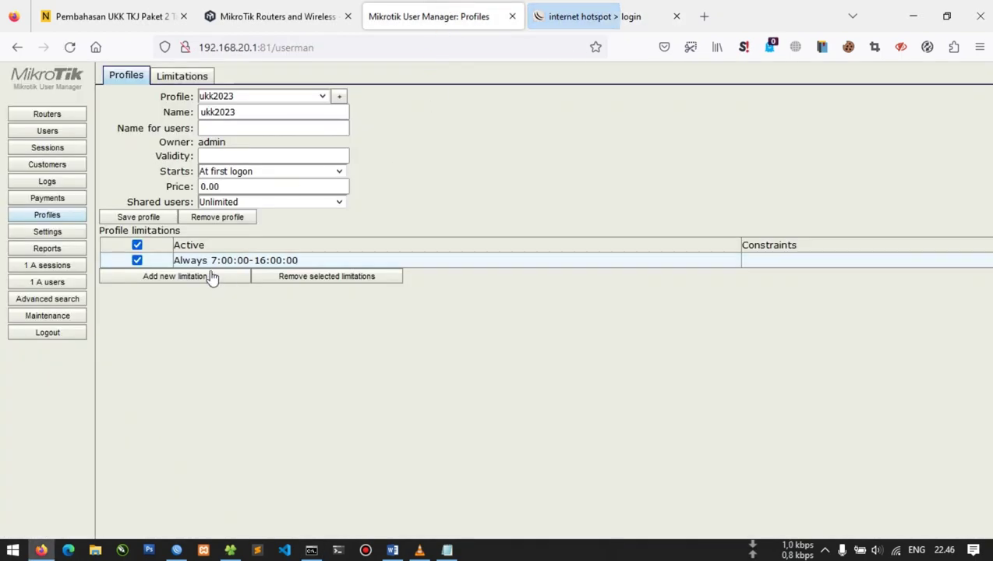
# Submit a hotspot login with the admin password, then reload the User Manager page
pyautogui.click(636, 11)
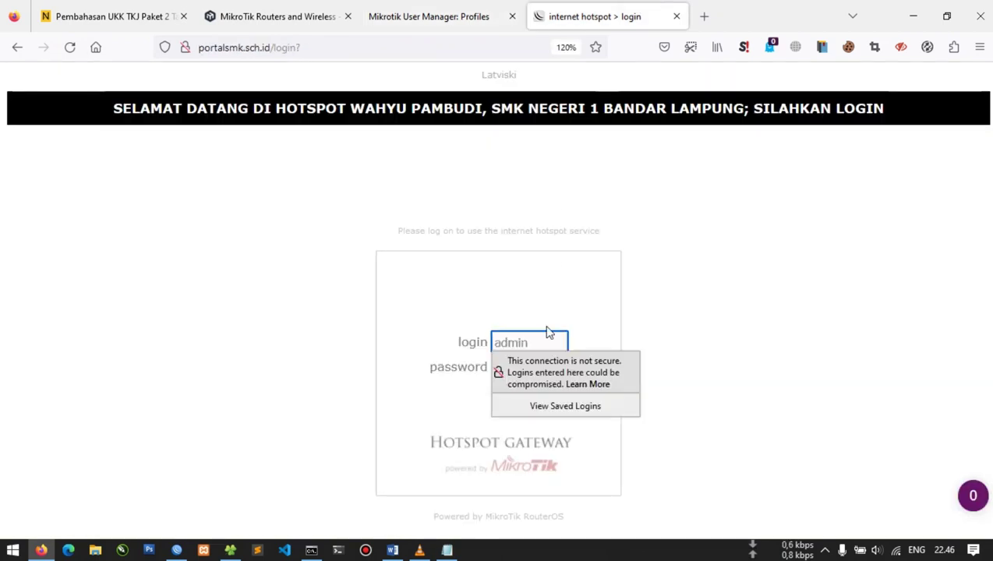
pyautogui.press('Tab')
pyautogui.press('Return')
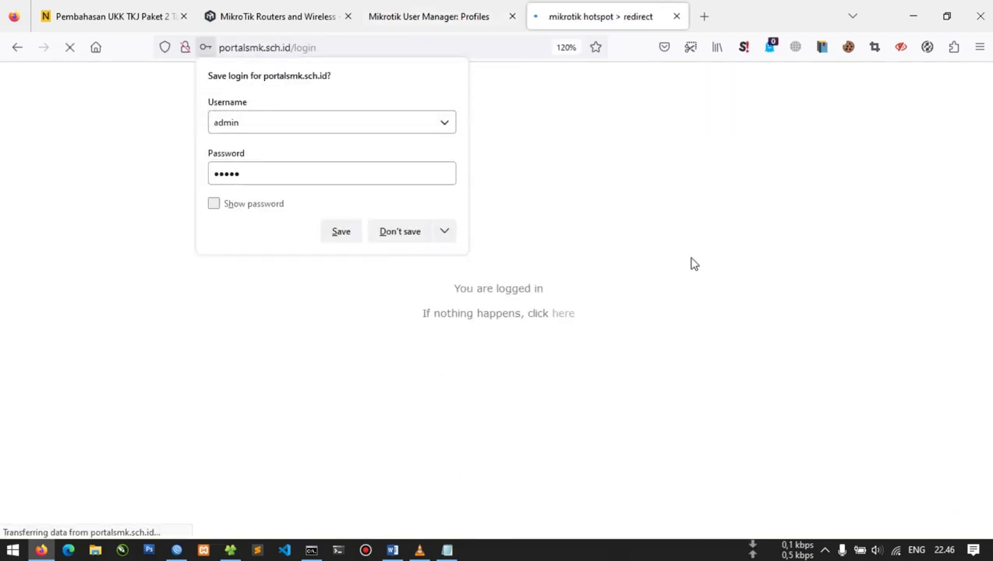
pyautogui.click(443, 10)
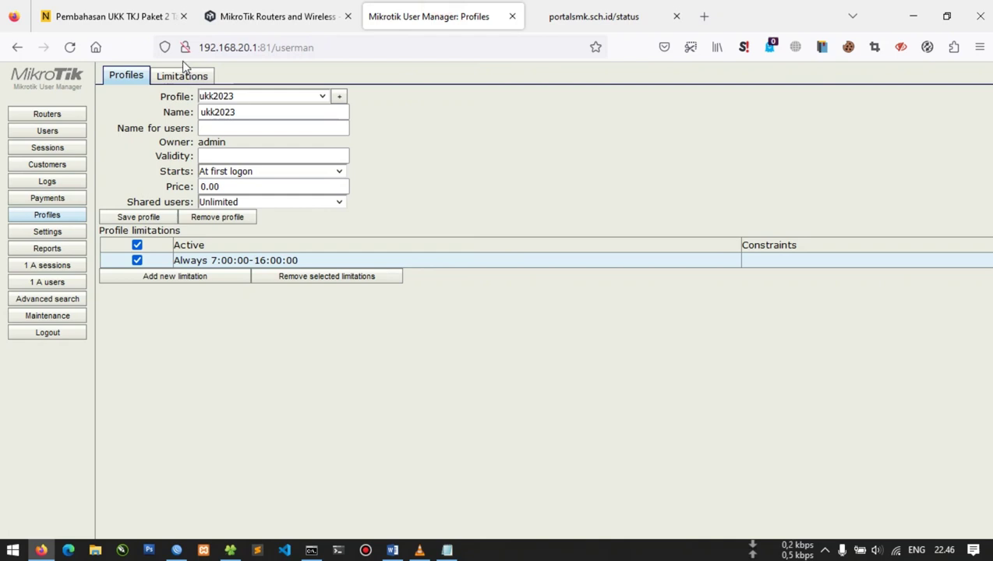
pyautogui.click(75, 49)
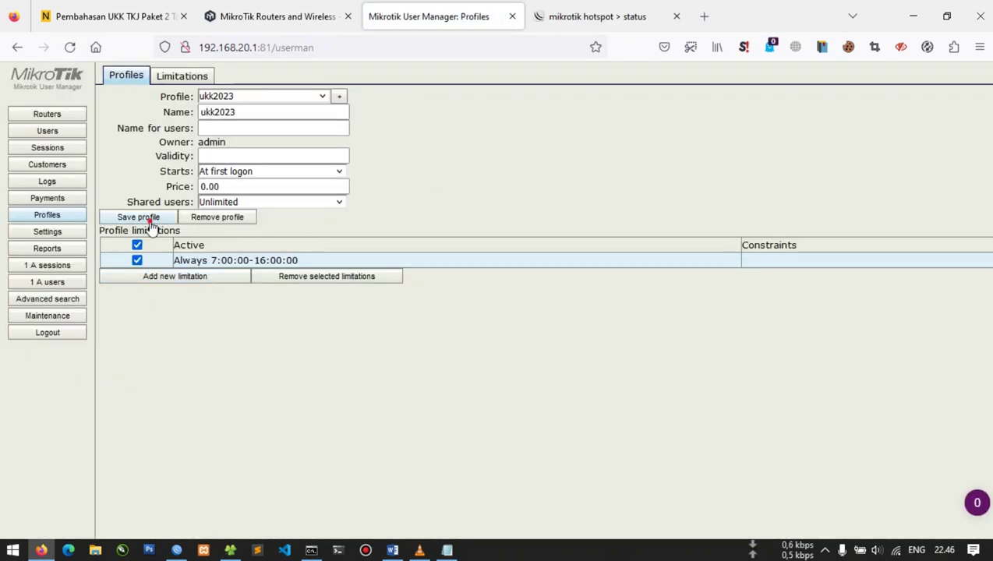
# Log admin off the hotspot and paste the test user's username from the notes into the login field
pyautogui.click(659, 10)
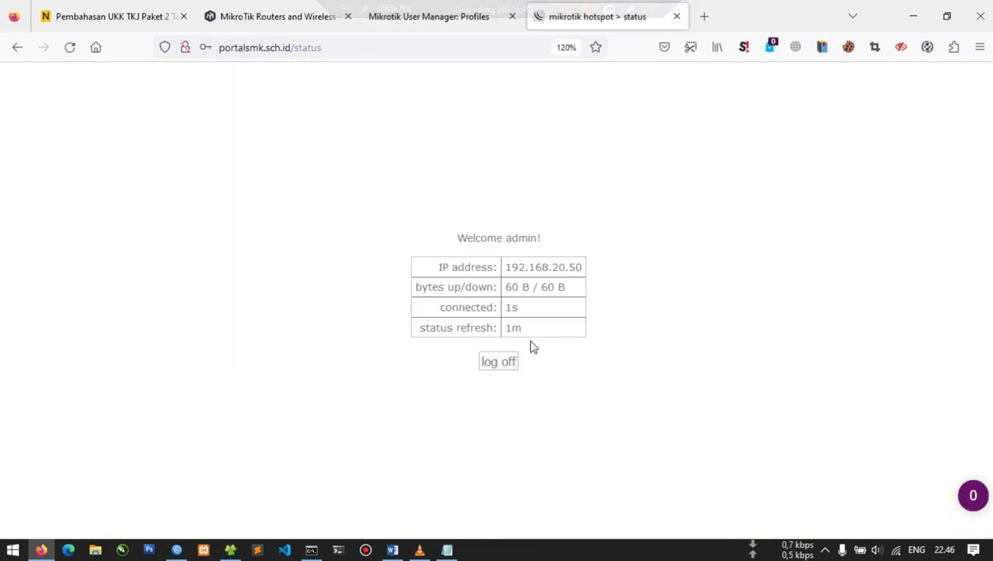
pyautogui.click(504, 362)
pyautogui.click(505, 371)
pyautogui.click(447, 550)
pyautogui.moveTo(520, 167); pyautogui.dragTo(457, 167)
pyautogui.hotkey('ctrl', 'c')
pyautogui.click(406, 311)
pyautogui.click(510, 343)
pyautogui.hotkey('ctrl', 'v')
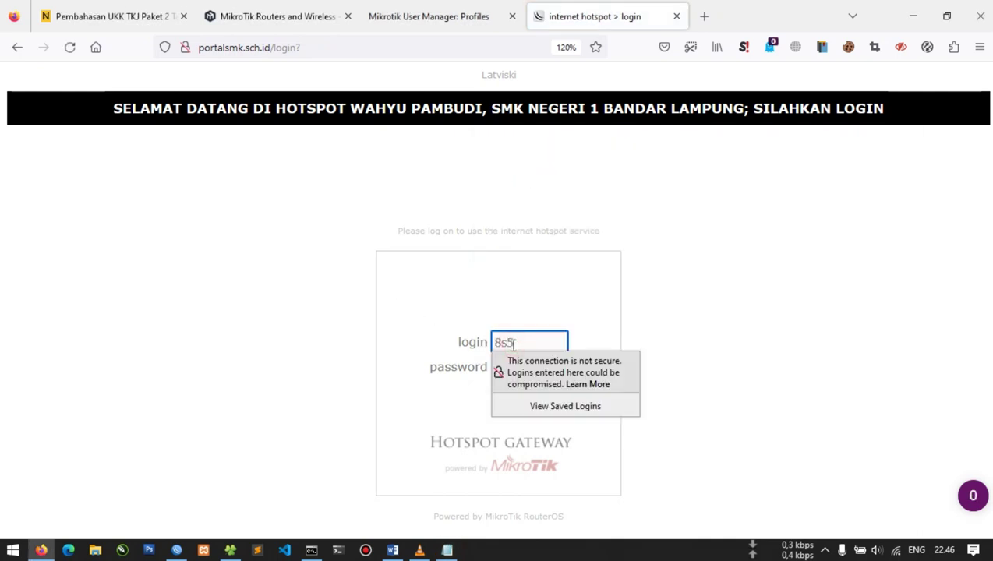
# Paste the test user's password from the notes and submit the login
pyautogui.click(447, 550)
pyautogui.doubleClick(518, 184)
pyautogui.hotkey('ctrl', 'c')
pyautogui.click(536, 366)
pyautogui.hotkey('ctrl', 'v')
pyautogui.click(501, 392)
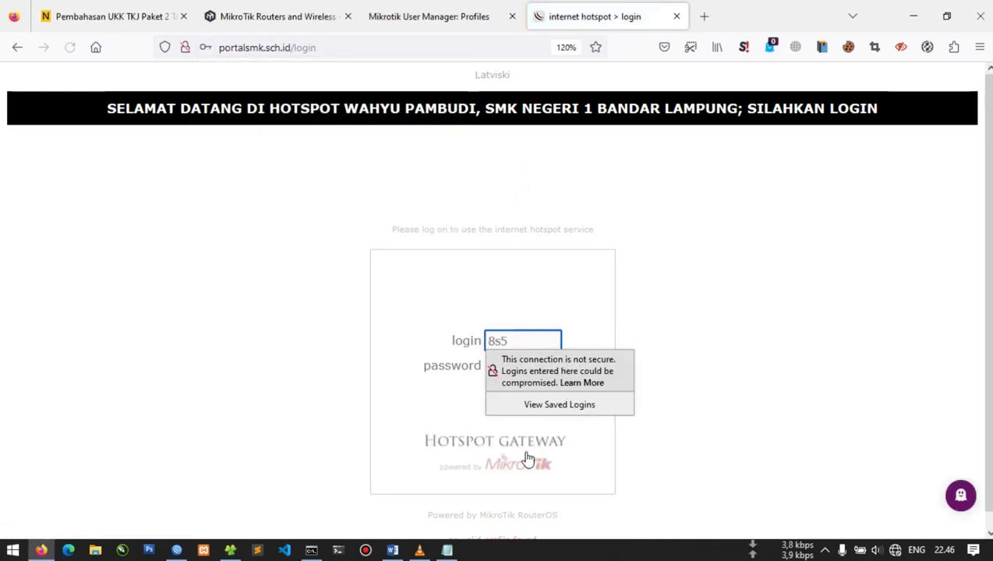
# Retry the login with another password, see 'no valid profile found', and open the users list
pyautogui.scroll(-1, 429, 494)
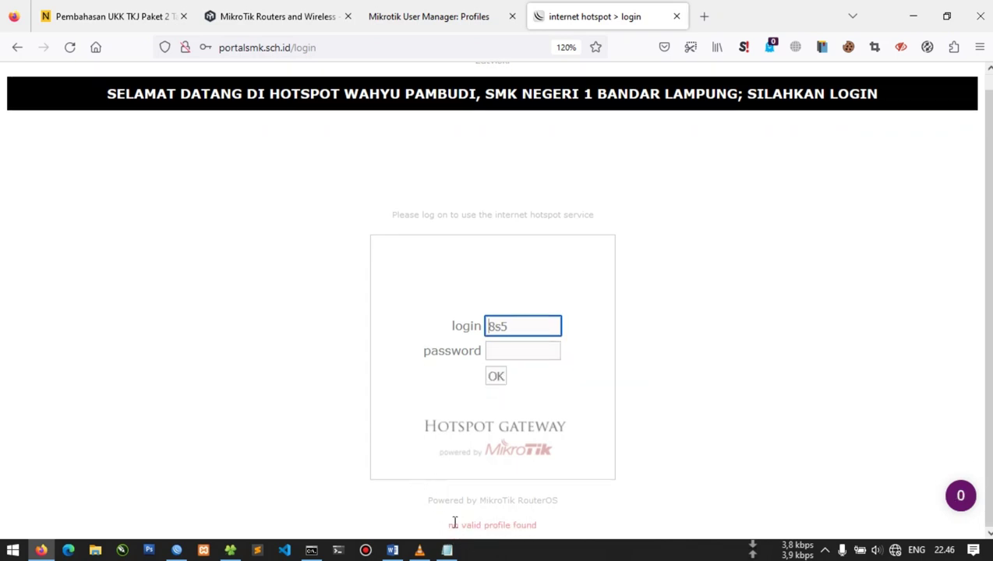
pyautogui.click(508, 350)
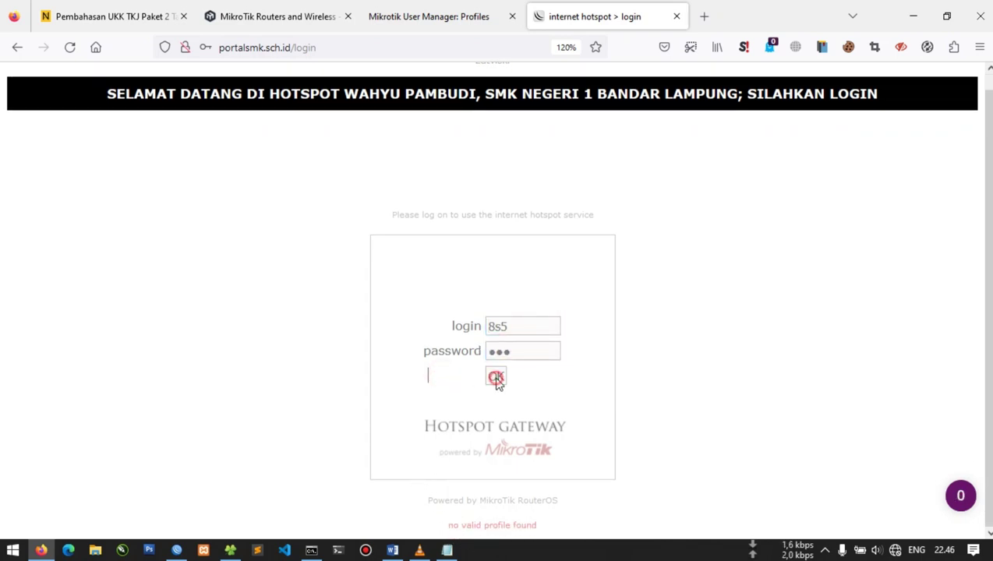
pyautogui.click(497, 377)
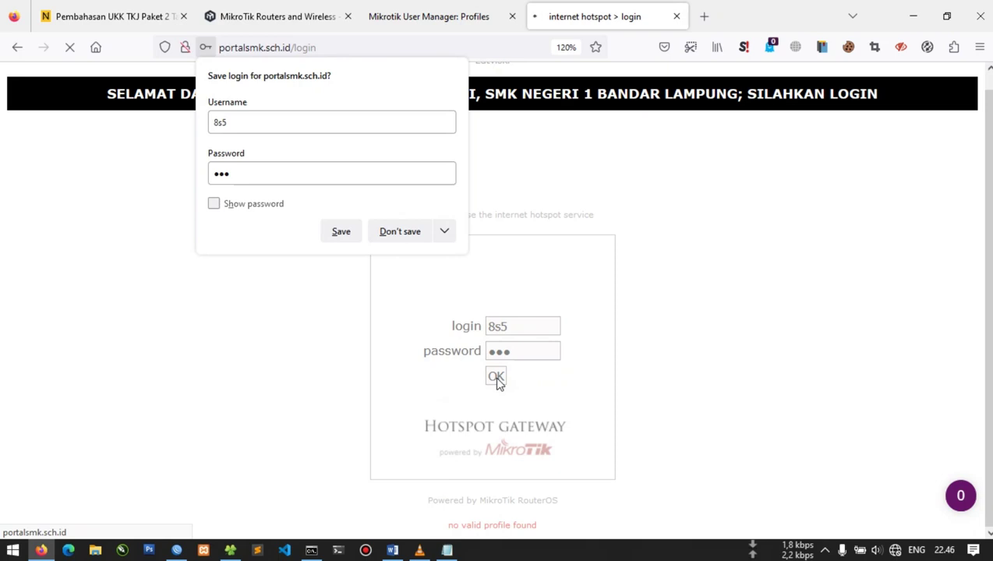
pyautogui.click(340, 434)
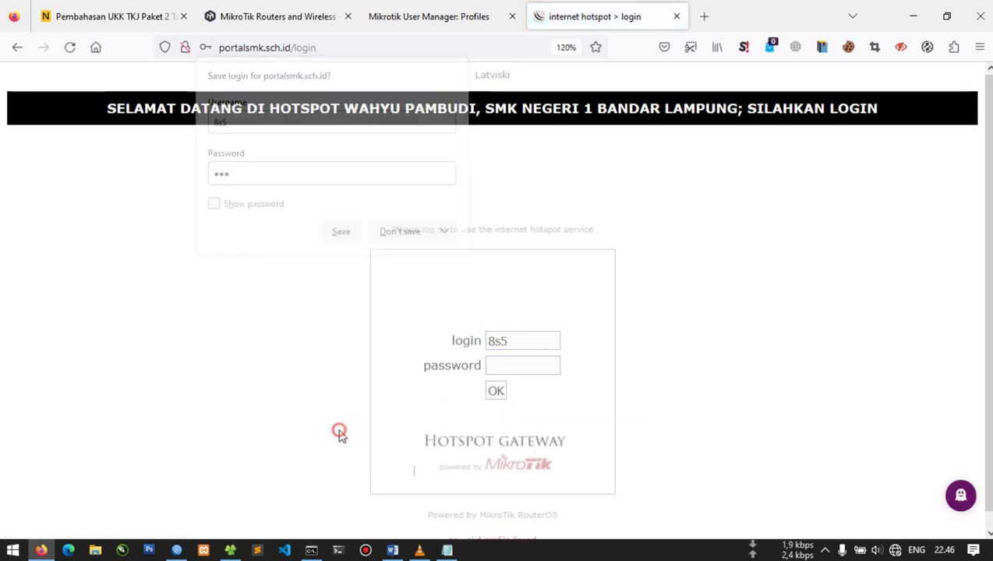
pyautogui.scroll(-1, 375, 437)
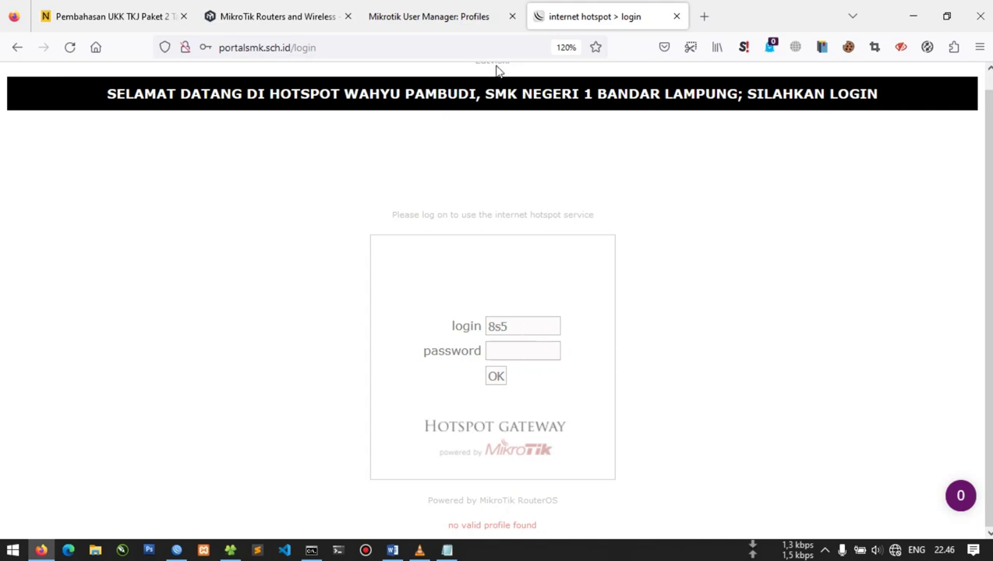
pyautogui.click(429, 16)
pyautogui.click(46, 133)
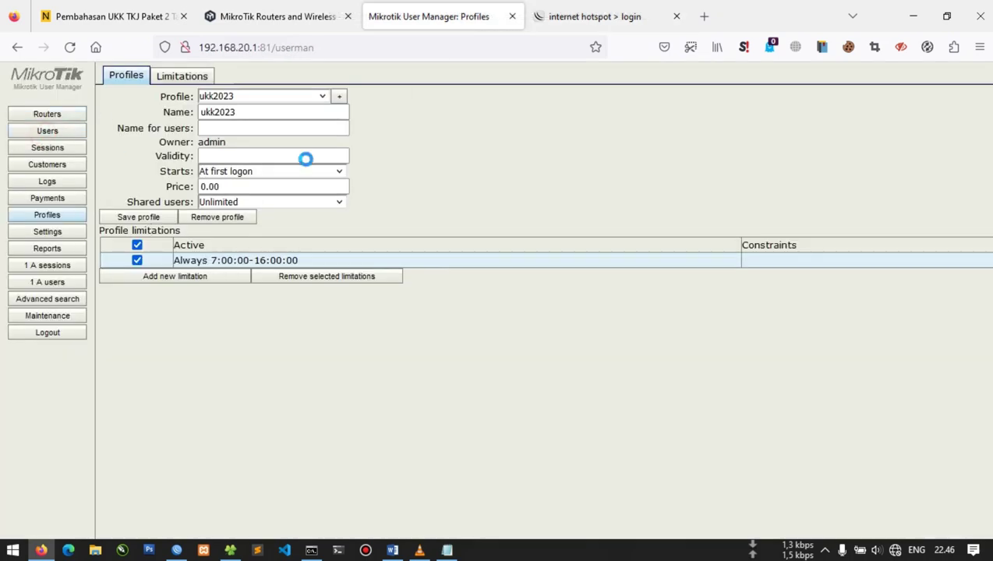
# Sign in to the hotspot as admin with its password
pyautogui.click(599, 17)
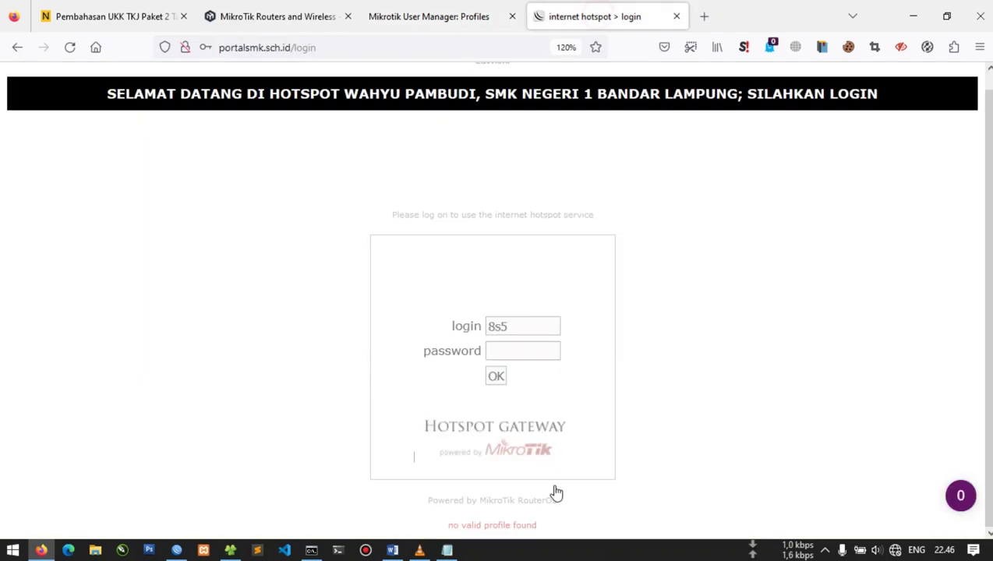
pyautogui.click(420, 550)
pyautogui.click(420, 550)
pyautogui.click(447, 551)
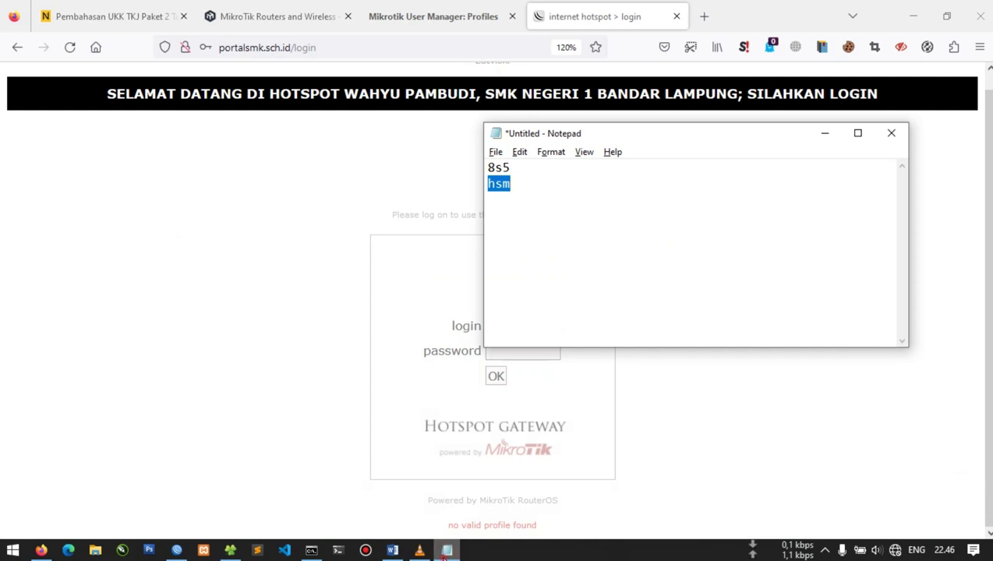
pyautogui.click(447, 550)
pyautogui.click(512, 331)
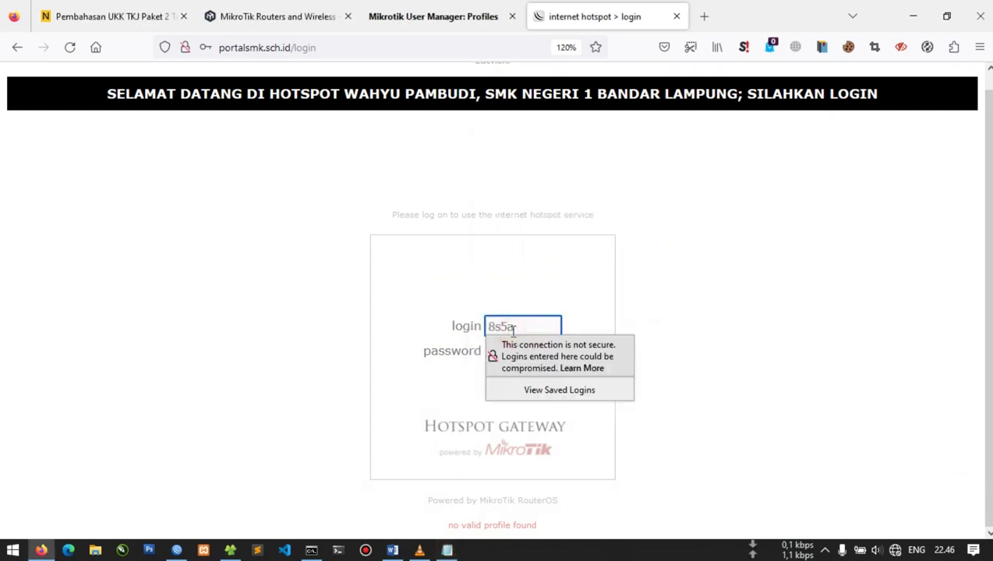
pyautogui.press('Tab')
pyautogui.press('Return')
# Dismiss the invalid server response alert, resynchronize, and open the test user's details and sessions
pyautogui.click(395, 7)
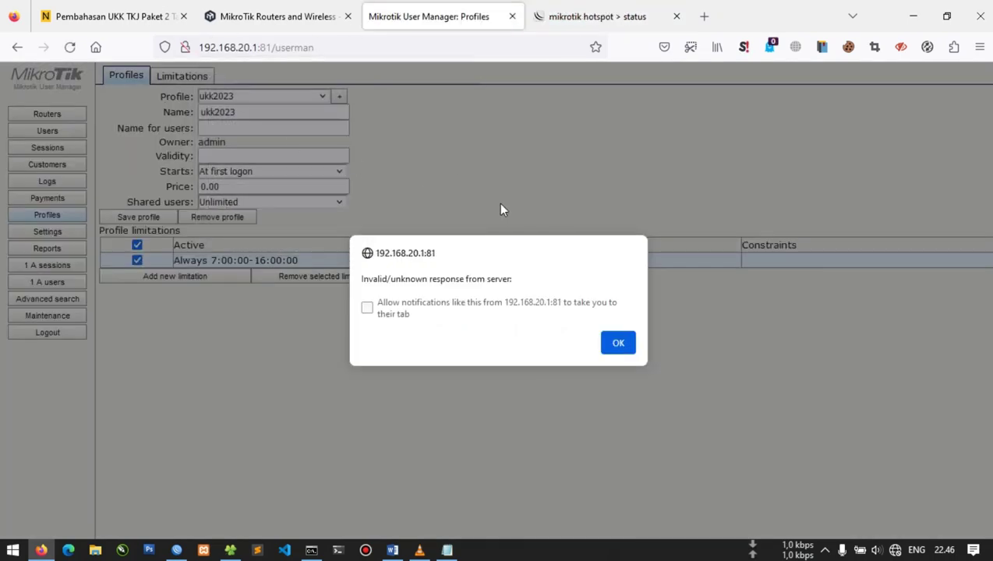
pyautogui.click(622, 341)
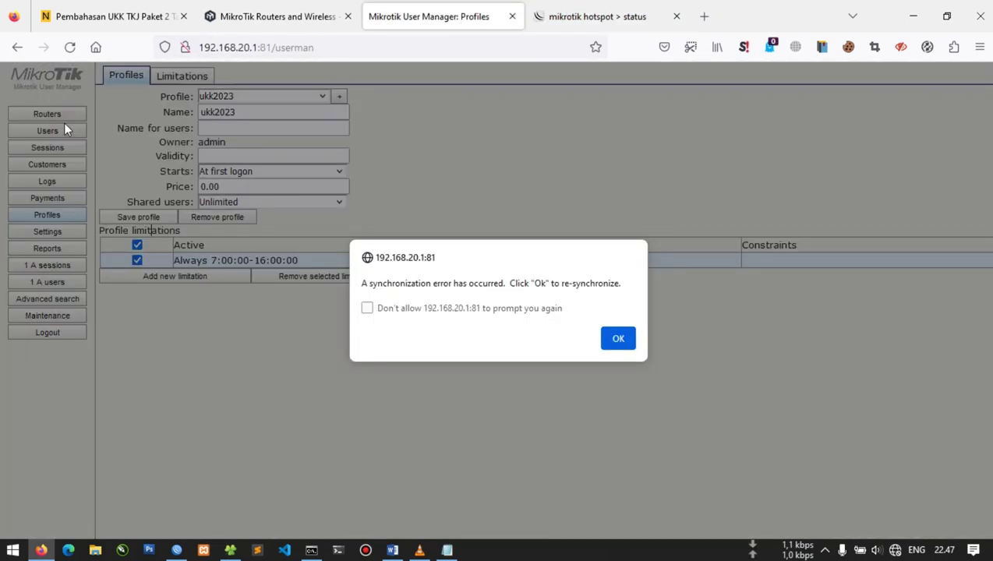
pyautogui.click(619, 339)
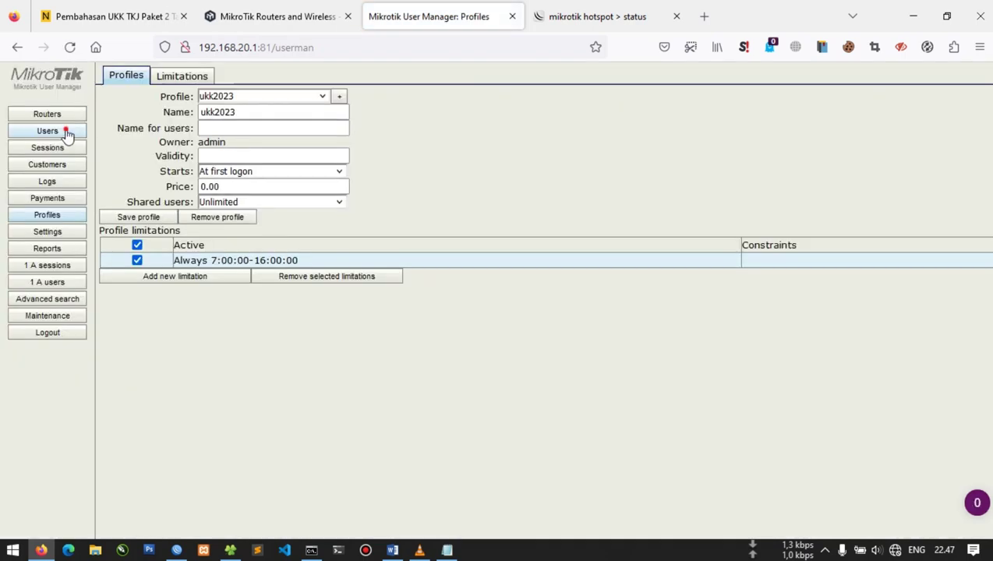
pyautogui.click(48, 131)
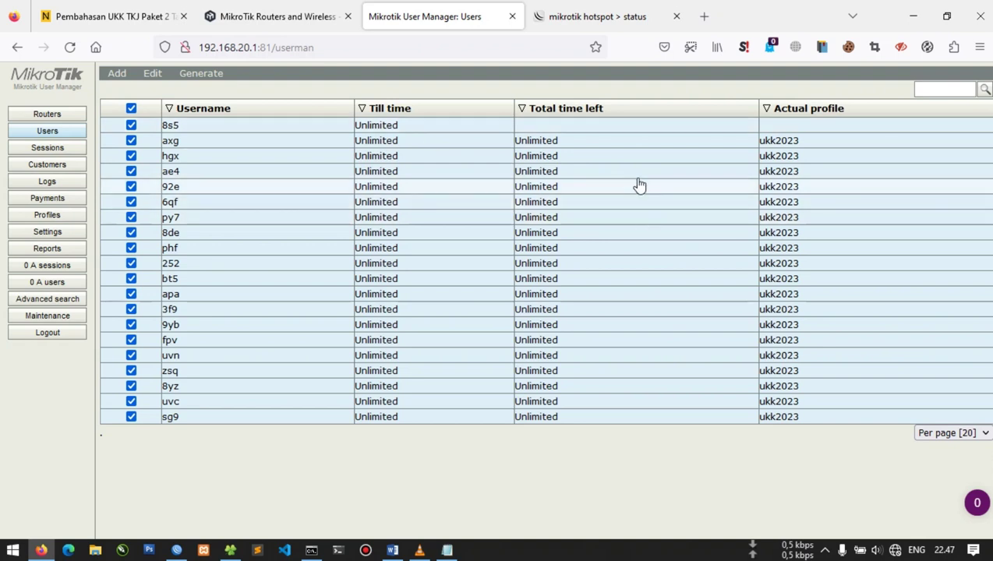
pyautogui.click(603, 126)
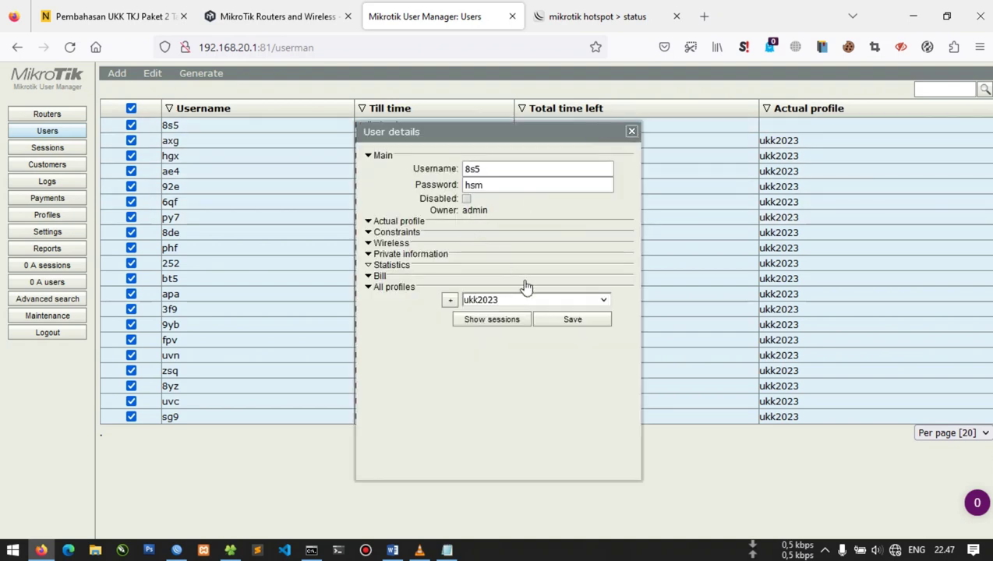
pyautogui.click(470, 322)
# Review the test user's profiles, current profile limits and constraints, then close the details
pyautogui.click(720, 131)
pyautogui.click(400, 290)
pyautogui.click(398, 287)
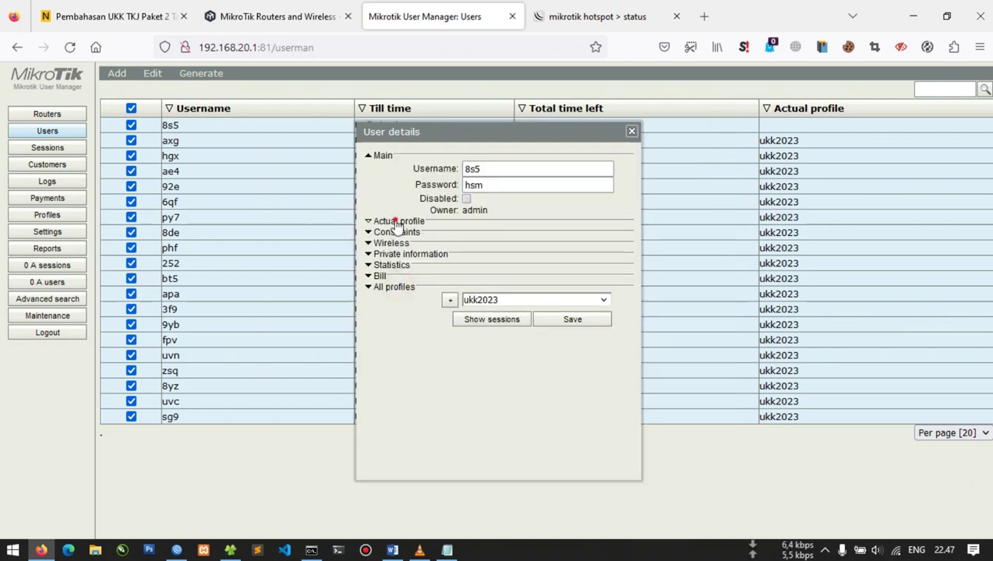
pyautogui.click(398, 222)
pyautogui.click(409, 331)
pyautogui.scroll(-1, 415, 394)
pyautogui.click(632, 131)
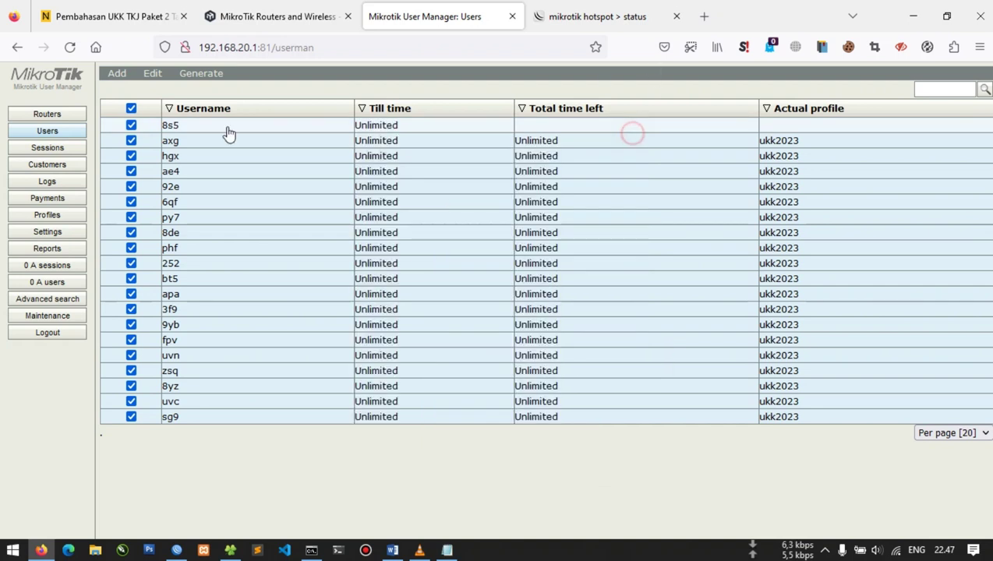
# Review the test user's session details, then open user 8s5 from the users list
pyautogui.click(70, 147)
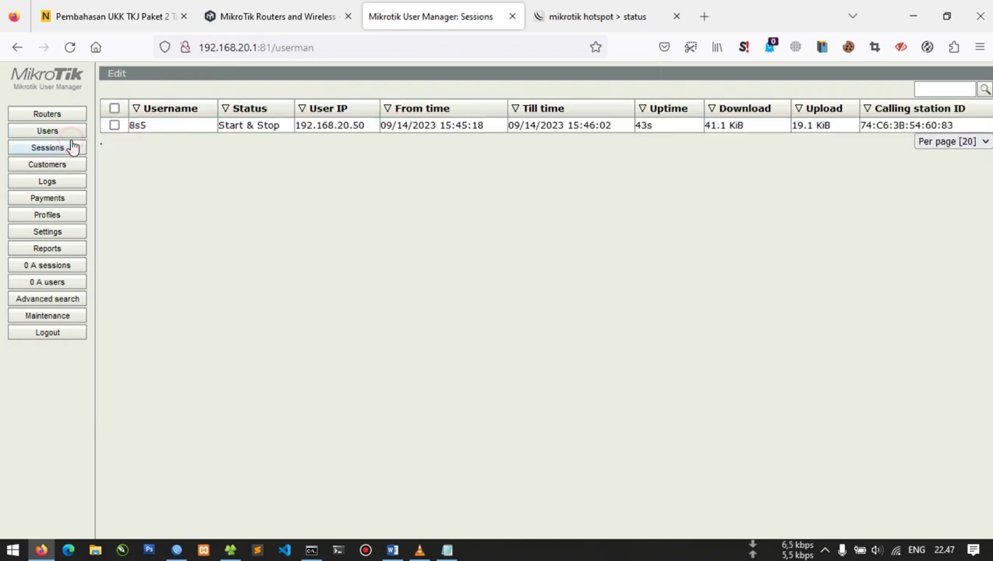
pyautogui.click(222, 127)
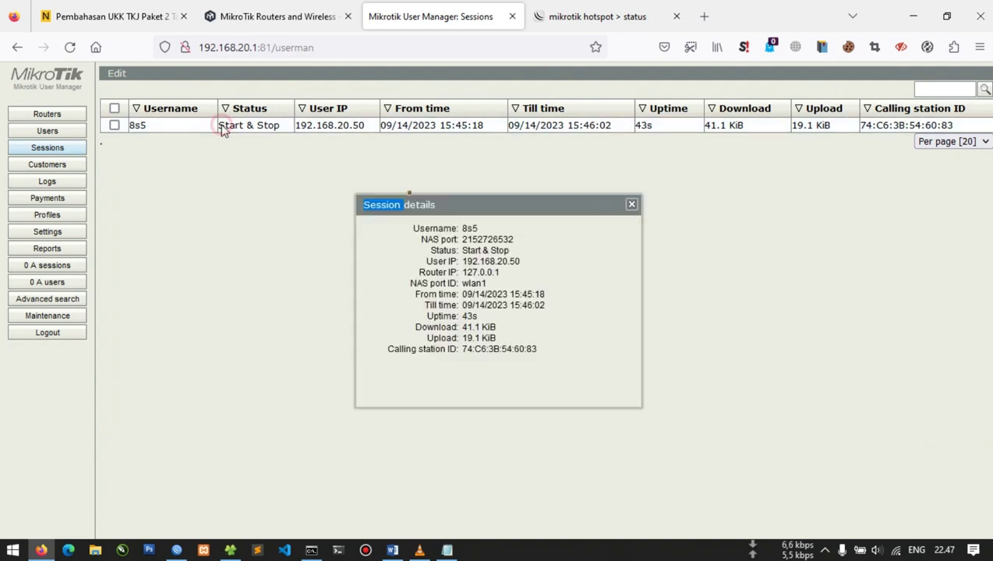
pyautogui.click(631, 205)
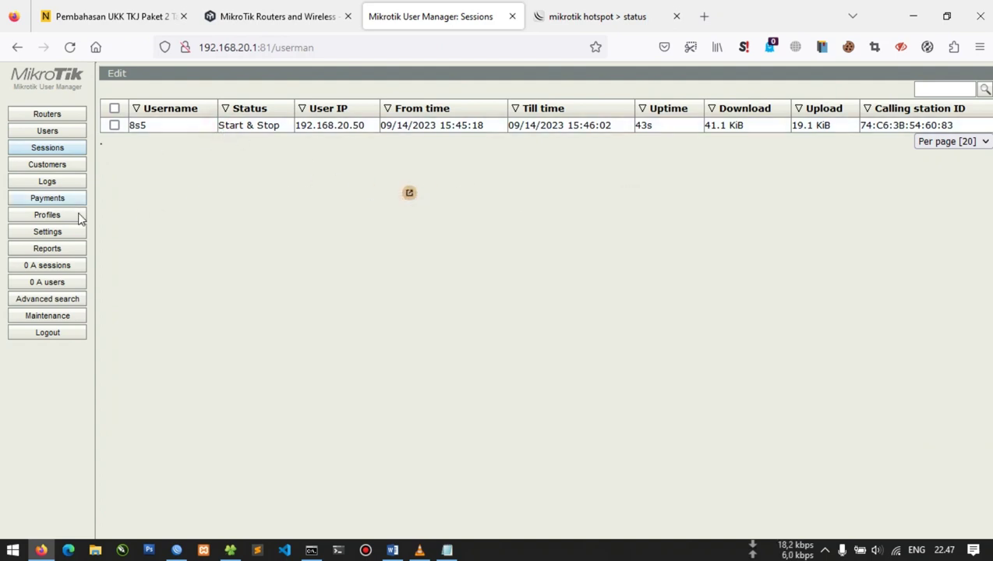
pyautogui.click(69, 133)
pyautogui.click(207, 124)
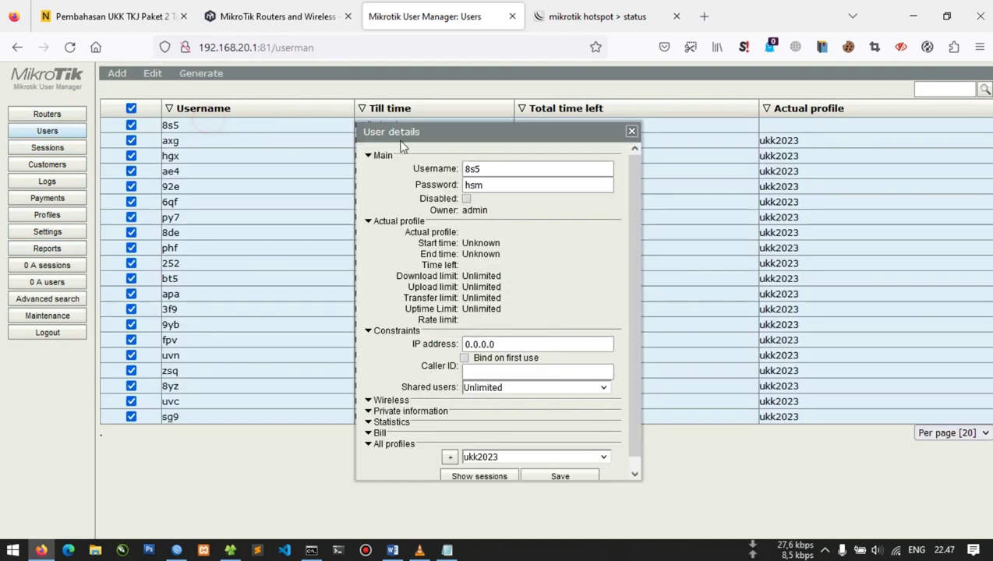
# Expand 8s5's wireless, private information, usage, billing and profile sections, then close the details
pyautogui.scroll(-1, 546, 300)
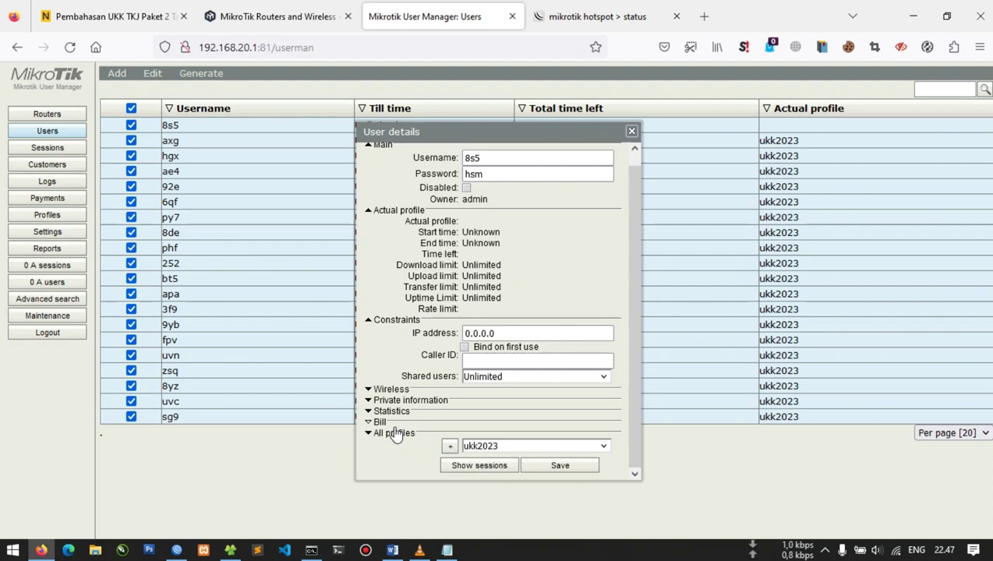
pyautogui.click(397, 390)
pyautogui.scroll(-1, 397, 394)
pyautogui.click(396, 401)
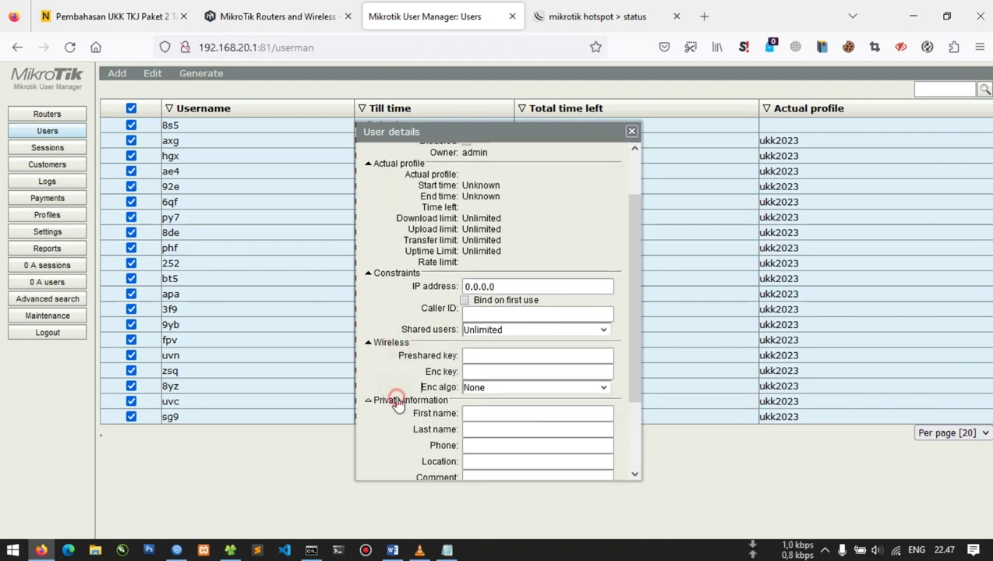
pyautogui.scroll(-2, 396, 398)
pyautogui.click(396, 410)
pyautogui.scroll(-2, 397, 413)
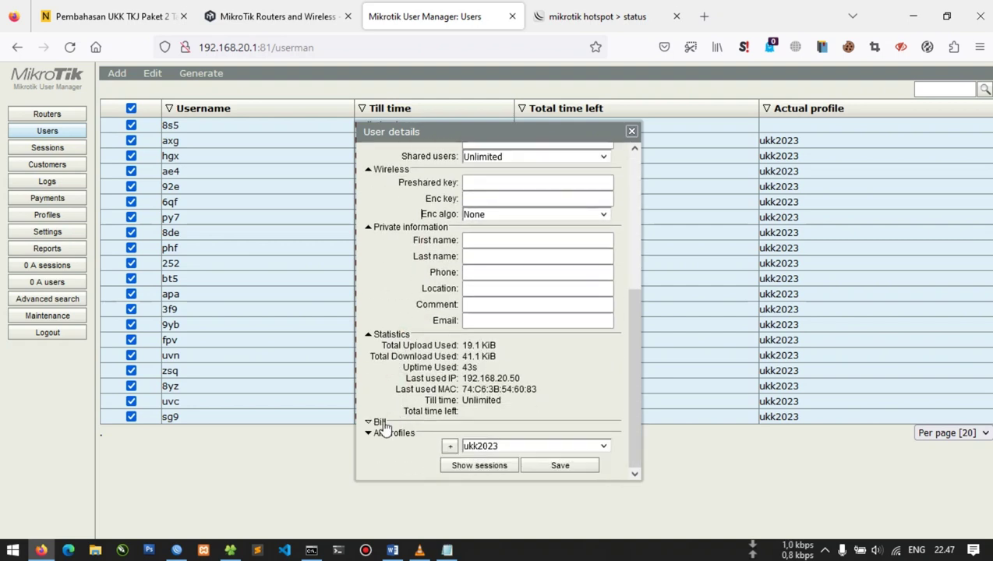
pyautogui.click(382, 423)
pyautogui.scroll(-1, 384, 425)
pyautogui.click(394, 434)
pyautogui.scroll(-1, 397, 437)
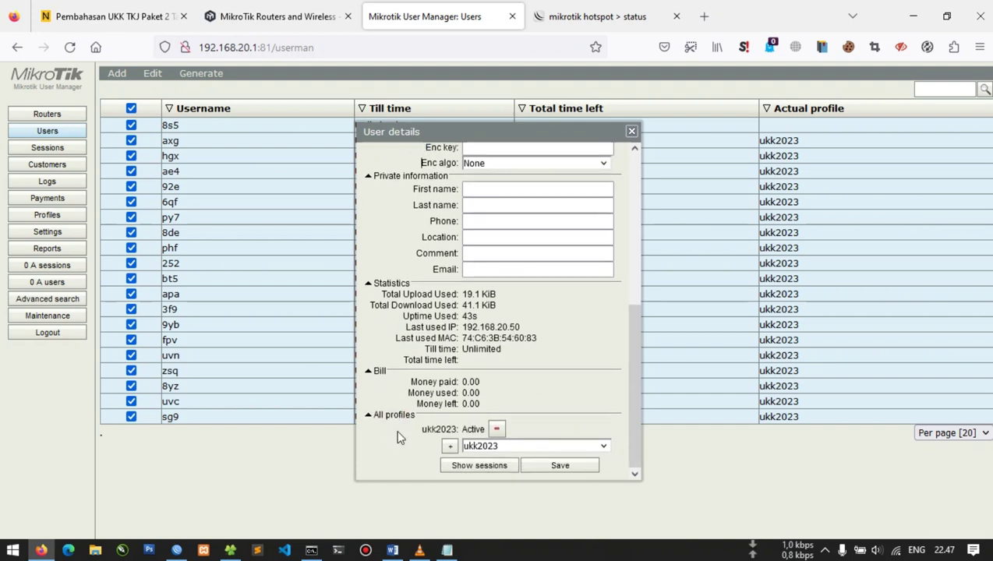
pyautogui.scroll(5, 388, 334)
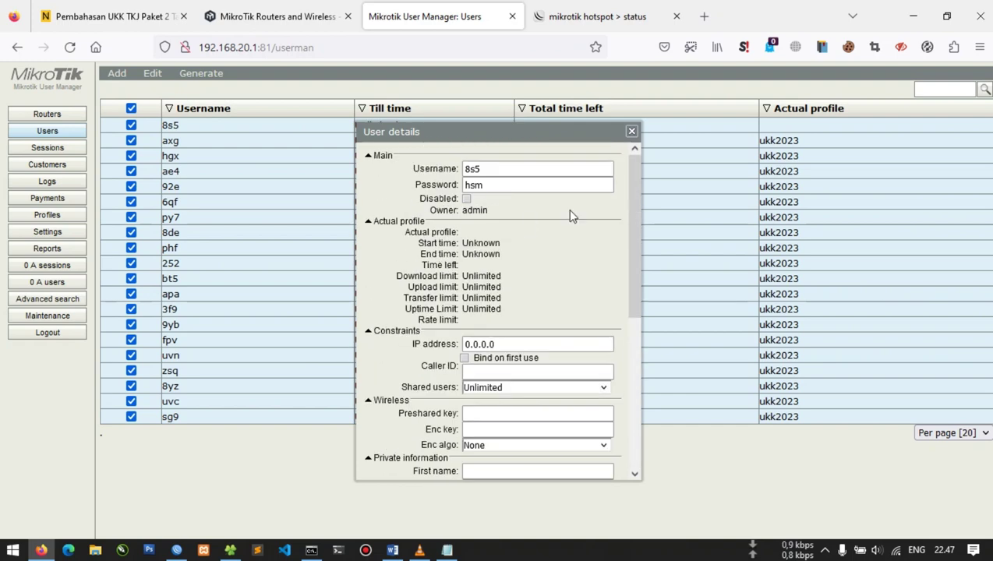
pyautogui.click(631, 131)
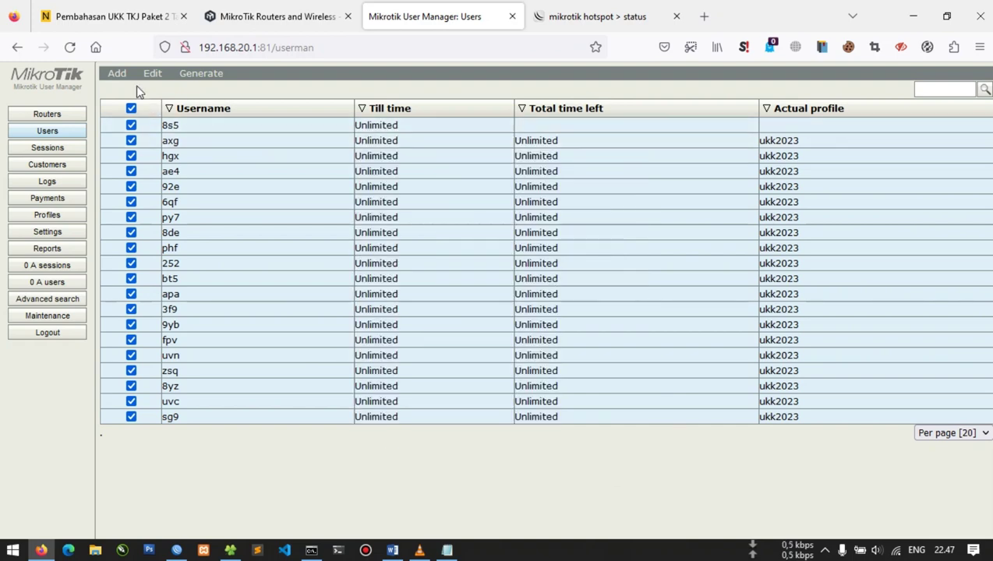
# Clear the user selection so only user 8s5 is checked
pyautogui.click(160, 74)
pyautogui.click(180, 103)
pyautogui.click(153, 73)
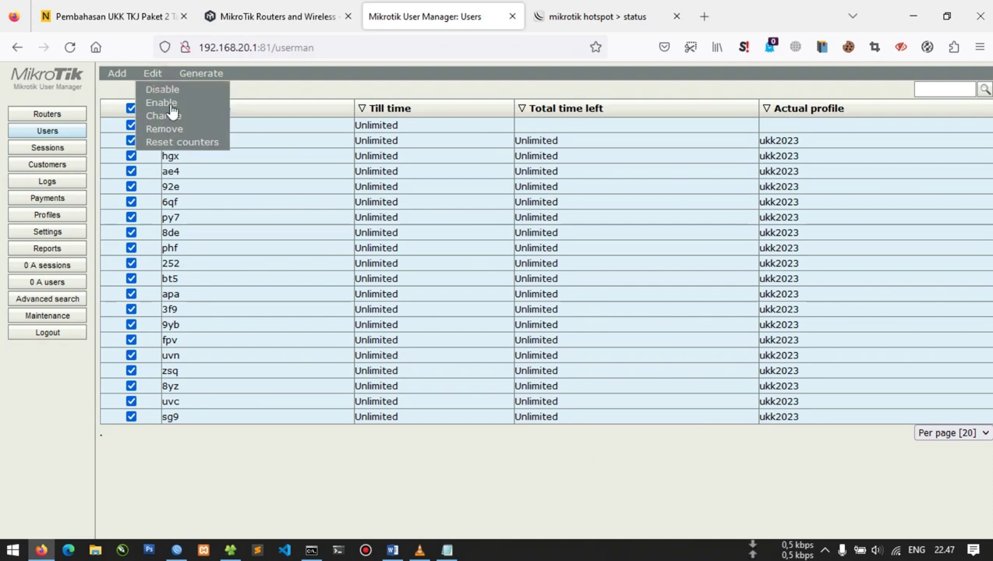
pyautogui.click(272, 127)
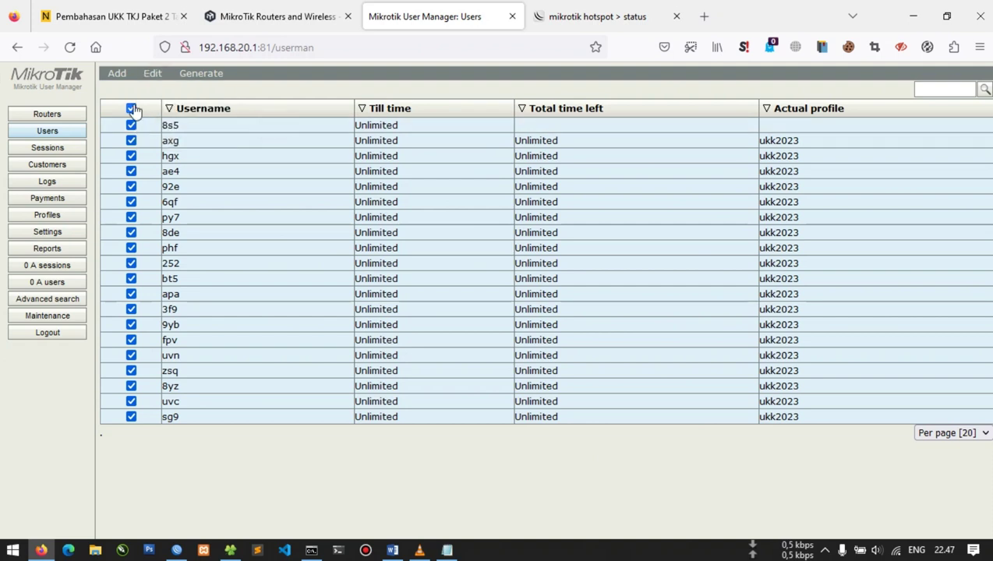
pyautogui.click(131, 108)
pyautogui.click(131, 125)
# Reset 8s5's uptime and traffic counters, then bring up the hotspot status page
pyautogui.click(153, 73)
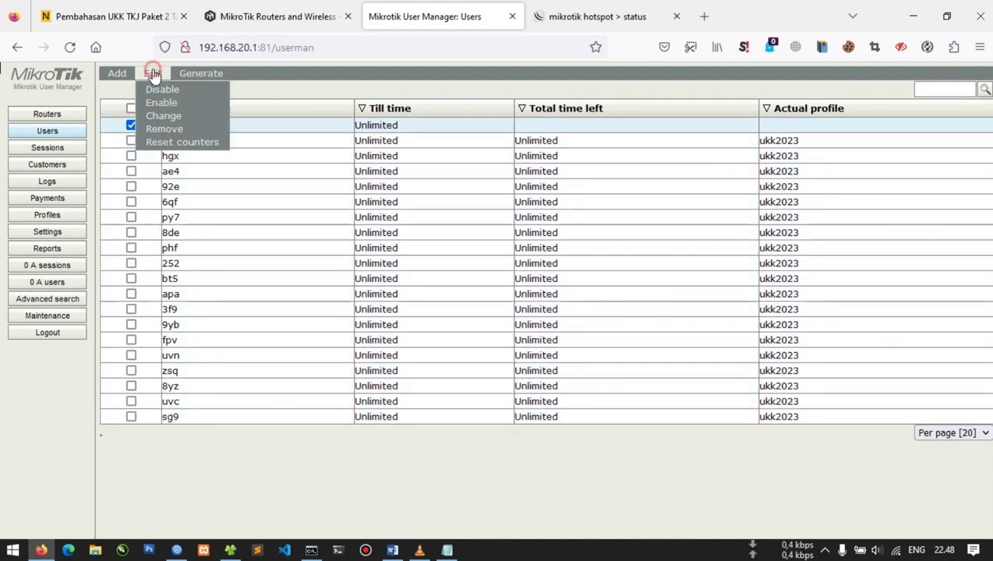
pyautogui.click(209, 143)
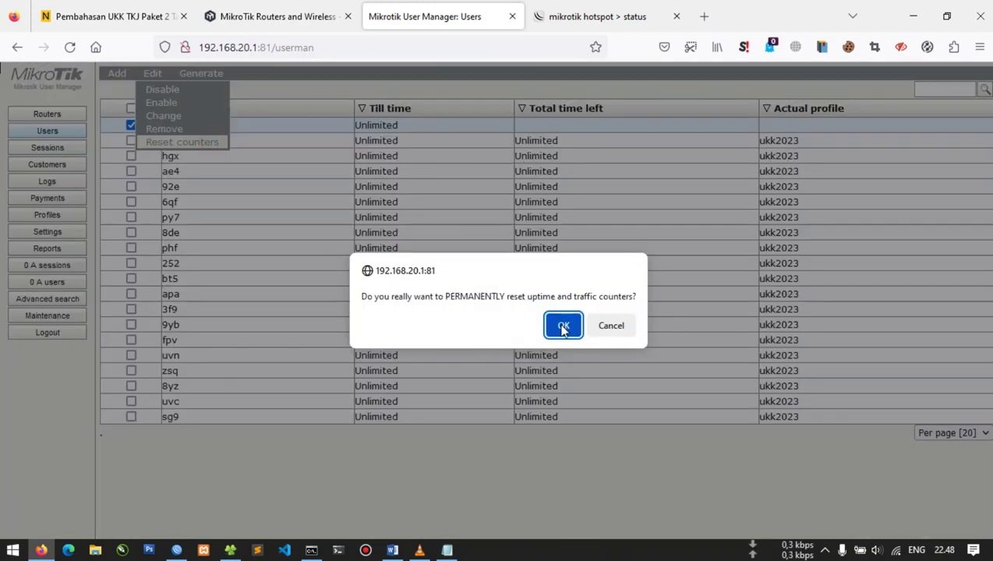
pyautogui.click(564, 326)
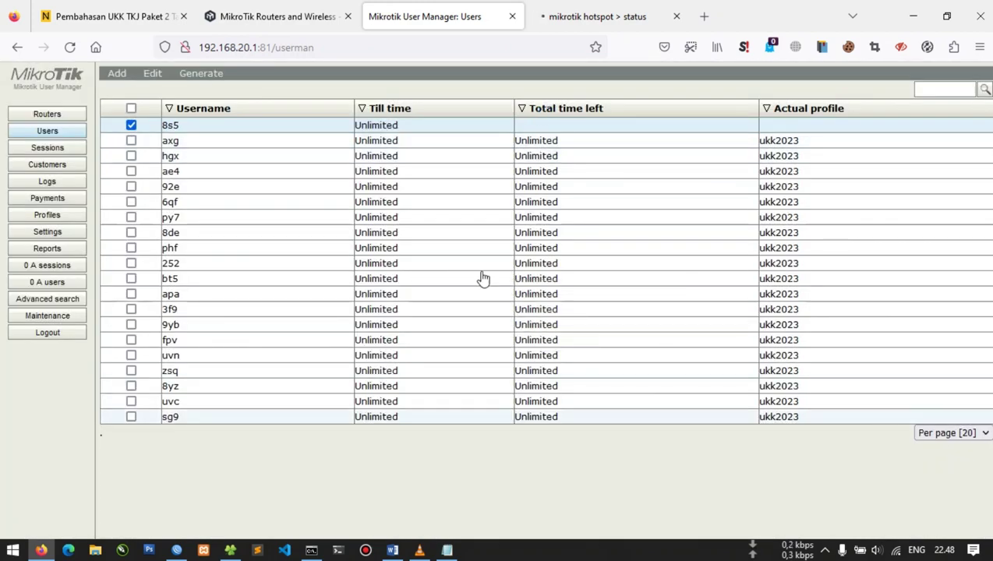
pyautogui.click(548, 9)
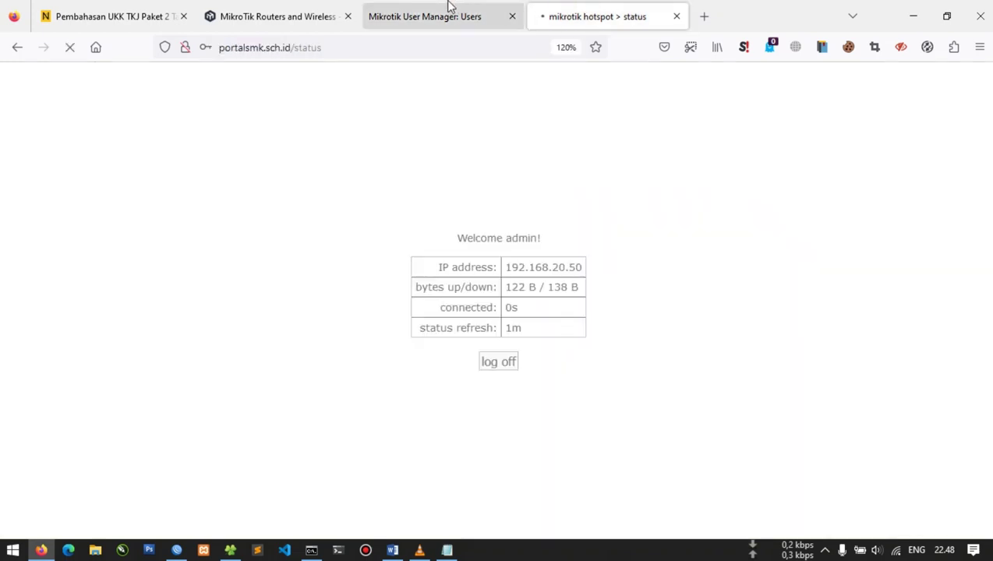
# Change user 8s5's Shared users constraint to Unlimited and apply it
pyautogui.click(440, 15)
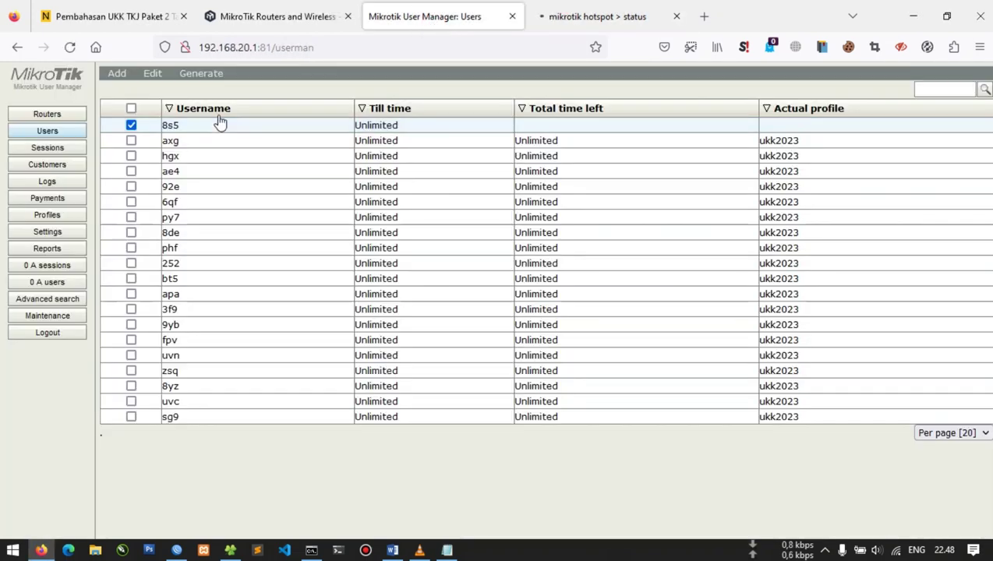
pyautogui.click(152, 73)
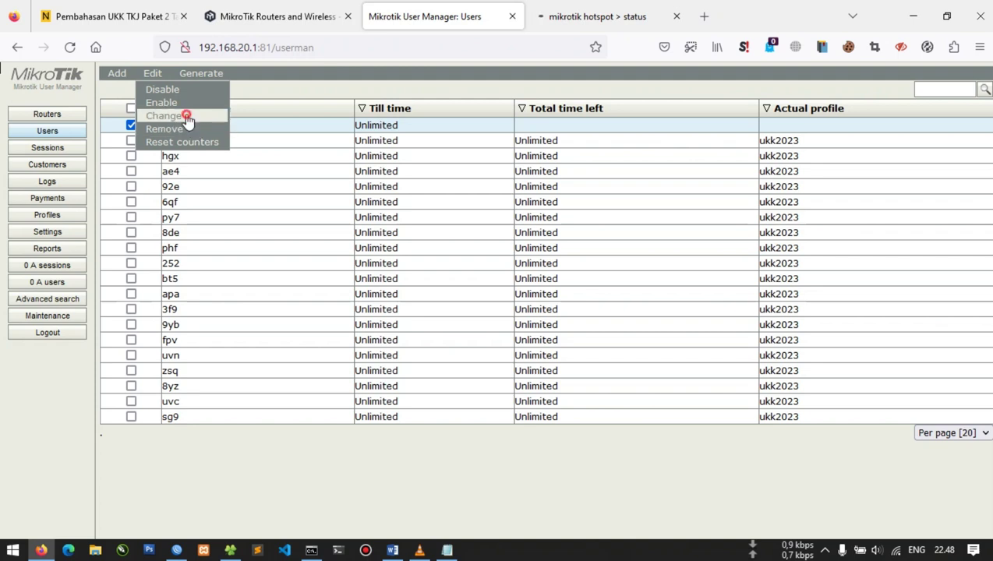
pyautogui.click(187, 117)
pyautogui.click(382, 201)
pyautogui.click(382, 190)
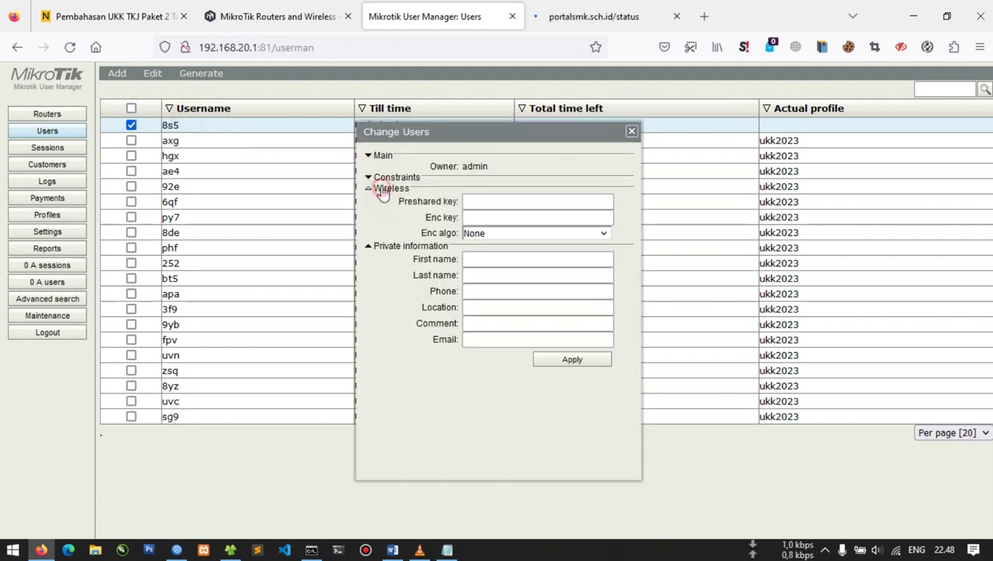
pyautogui.click(381, 178)
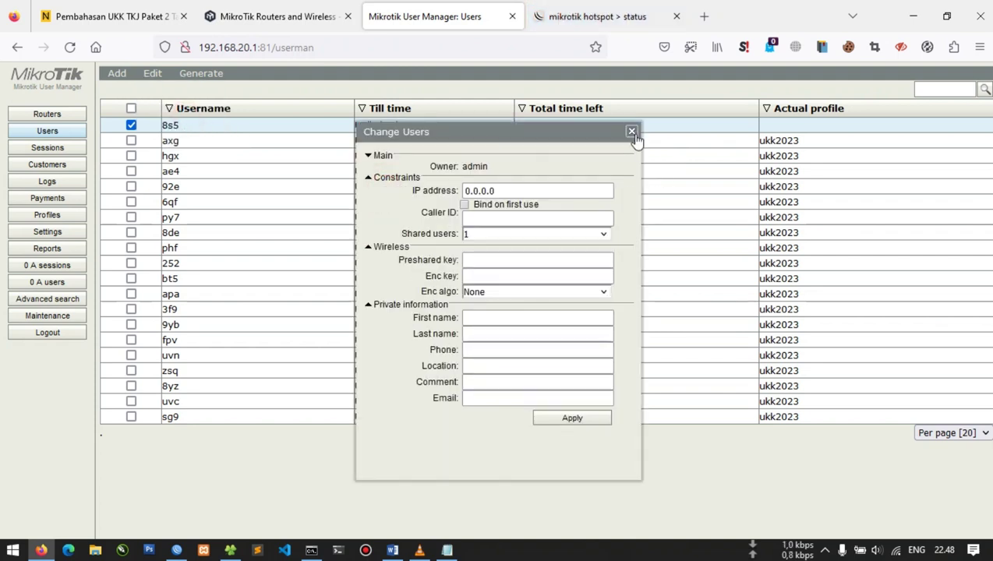
pyautogui.click(597, 236)
pyautogui.click(600, 236)
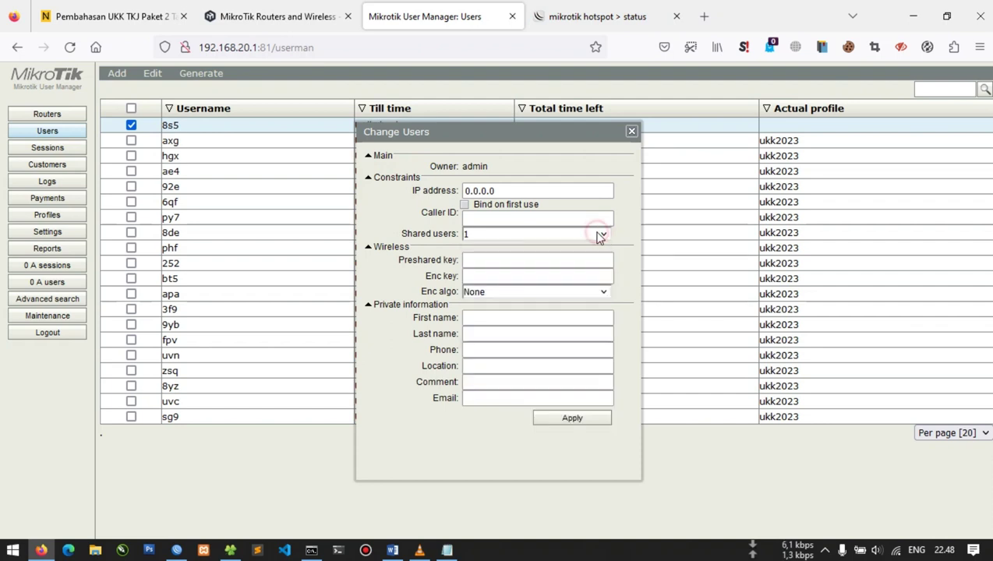
pyautogui.click(599, 236)
pyautogui.click(583, 420)
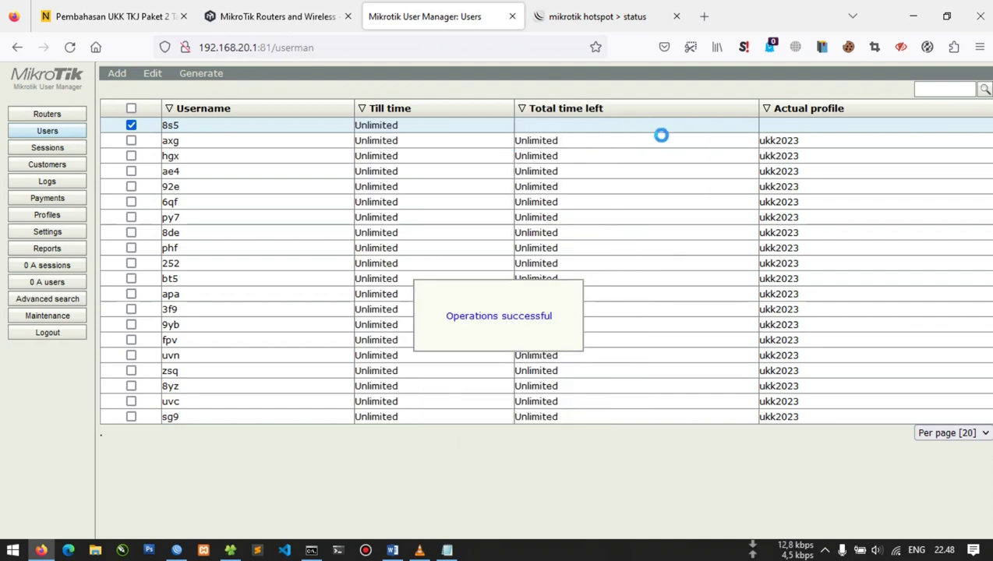
# Check 8s5's details for unlimited shared users, then enable the 8s5 account
pyautogui.click(181, 126)
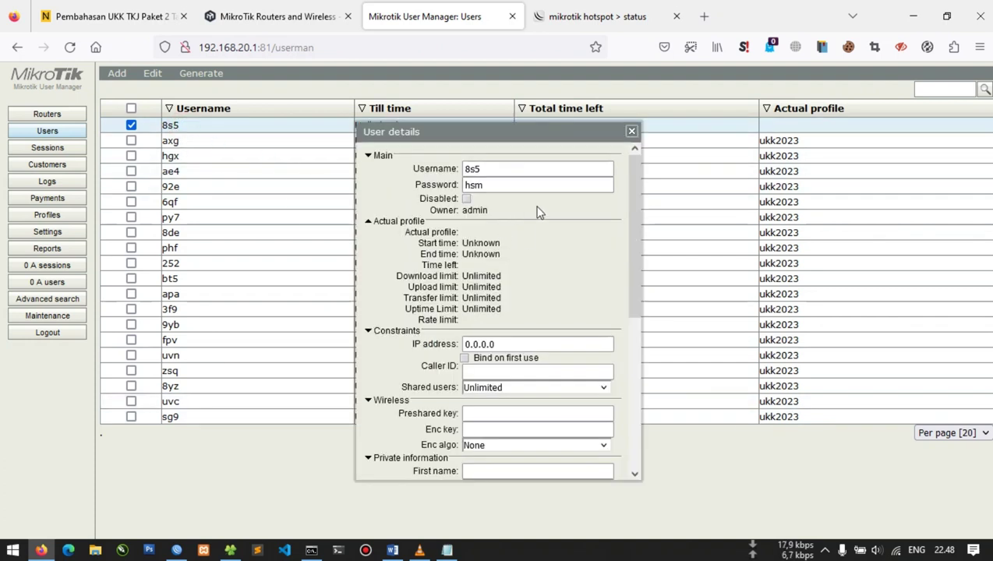
pyautogui.scroll(-3, 541, 277)
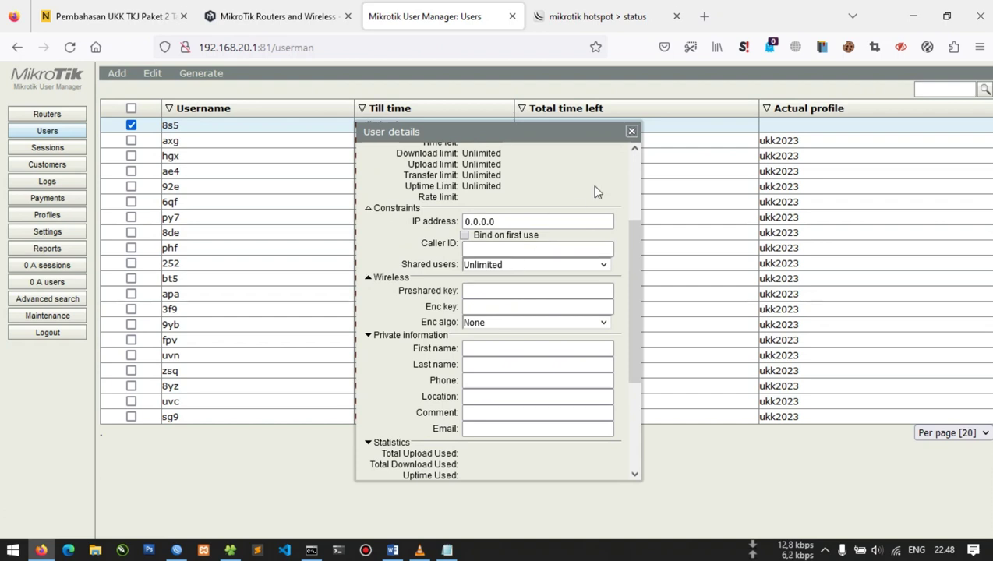
pyautogui.tripleClick(622, 133)
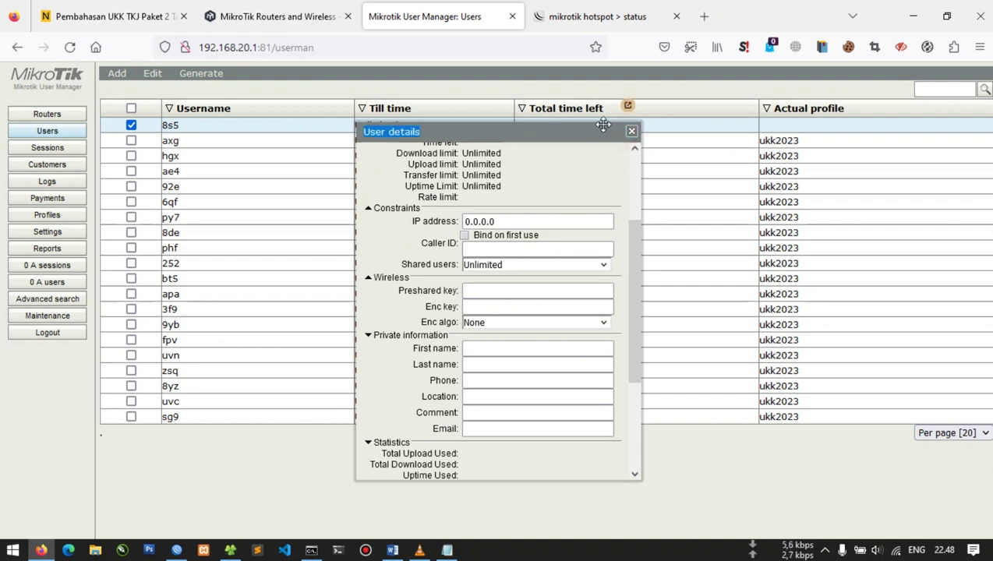
pyautogui.click(631, 131)
pyautogui.click(154, 75)
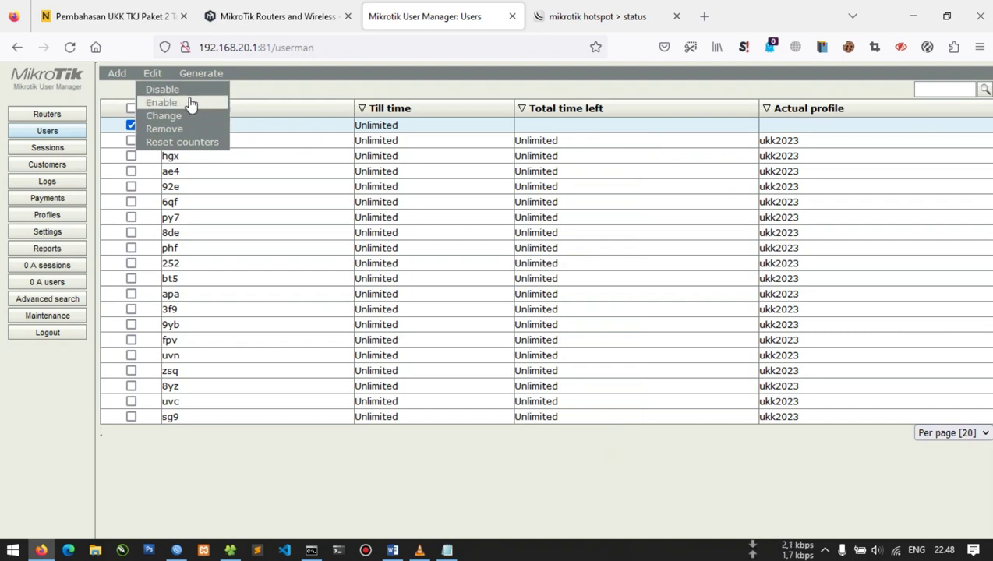
pyautogui.click(190, 105)
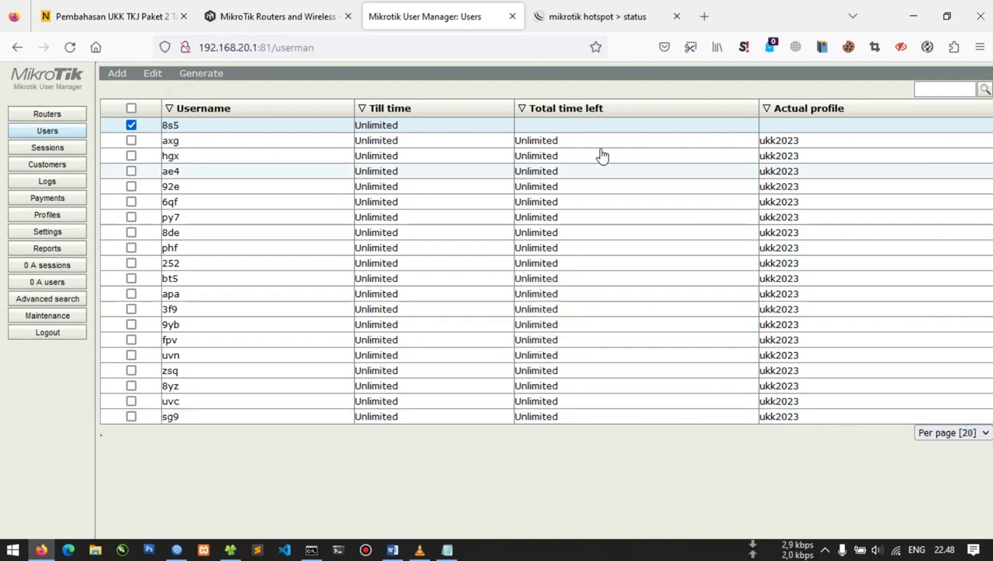
# Log out of the hotspot and paste 8s5's username from the notes into the login field
pyautogui.click(550, 22)
pyautogui.click(504, 361)
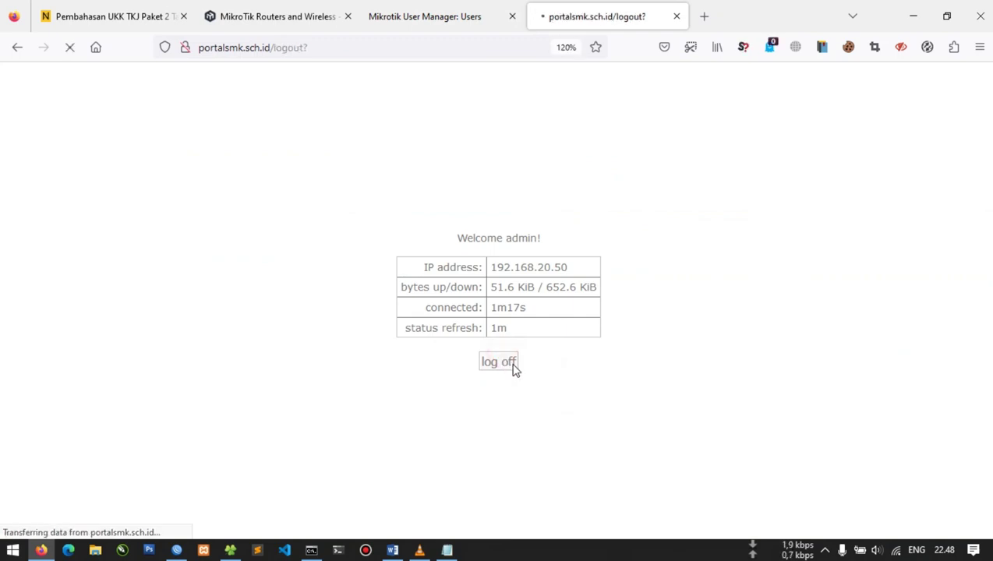
pyautogui.click(503, 368)
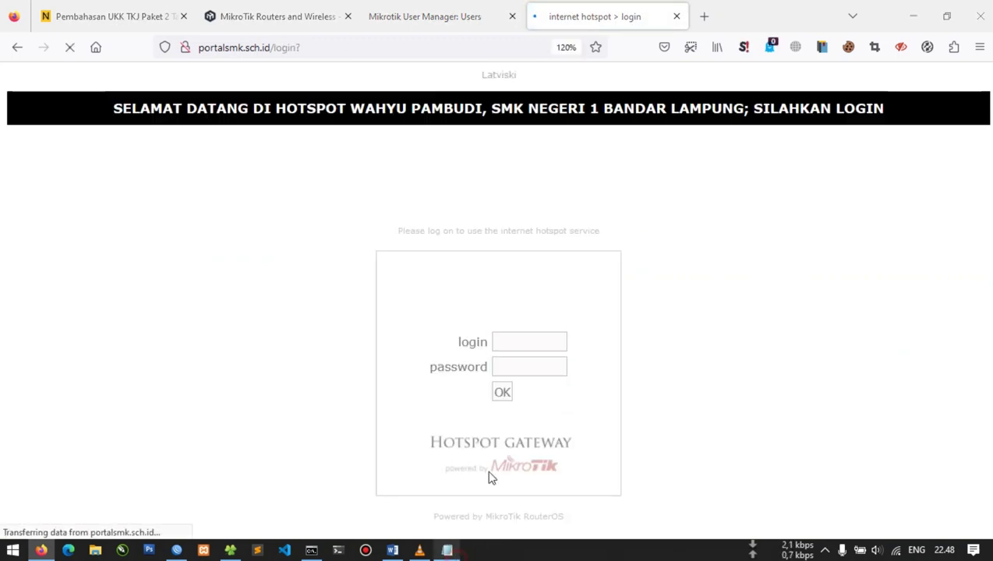
pyautogui.click(449, 551)
pyautogui.doubleClick(503, 168)
pyautogui.hotkey('ctrl', 'c')
pyautogui.click(353, 251)
pyautogui.click(516, 341)
pyautogui.hotkey('ctrl', 'v')
# Paste 8s5's password from the notes and submit, getting 'no valid profile found'
pyautogui.hotkey('alt', 'Tab')
pyautogui.click(502, 186)
pyautogui.doubleClick(501, 187)
pyautogui.hotkey('ctrl', 'c')
pyautogui.hotkey('alt', 'Tab')
pyautogui.press('Tab')
pyautogui.hotkey('ctrl', 'v')
pyautogui.press('Return')
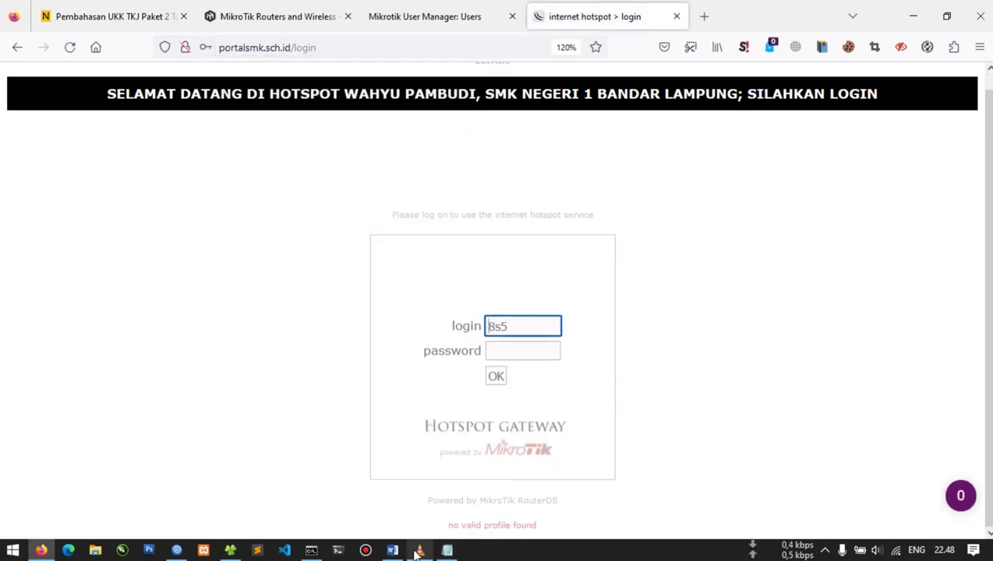
# Log into the hotspot with the admin username and its password, then return to the User Manager users list
pyautogui.moveTo(420, 550)
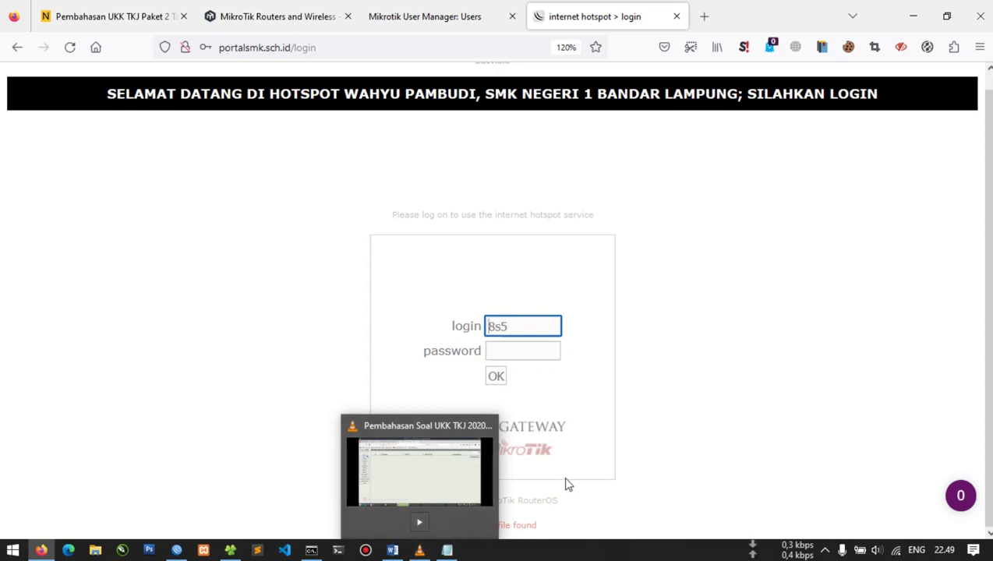
pyautogui.click(512, 332)
pyautogui.press('Tab')
pyautogui.press('Return')
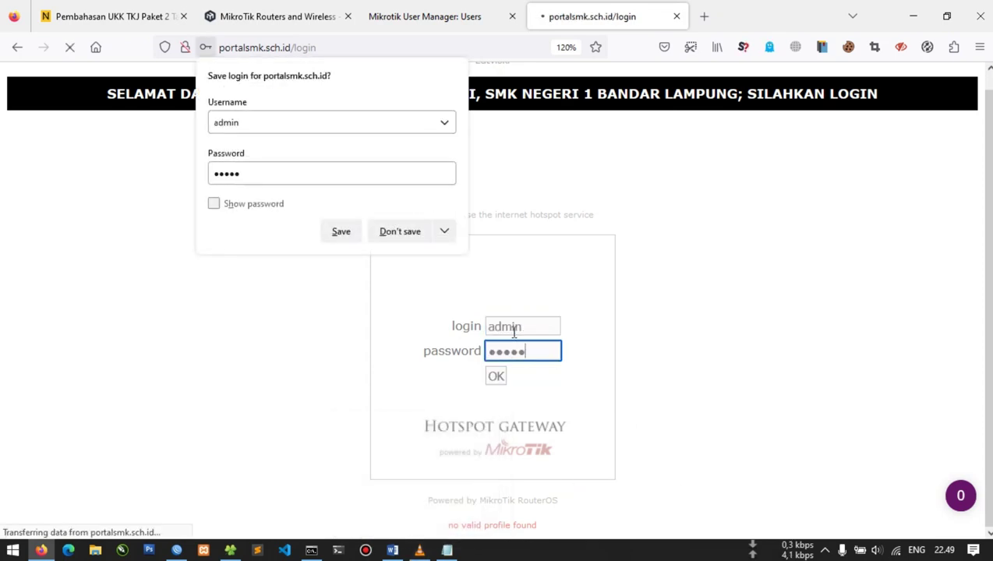
pyautogui.click(425, 16)
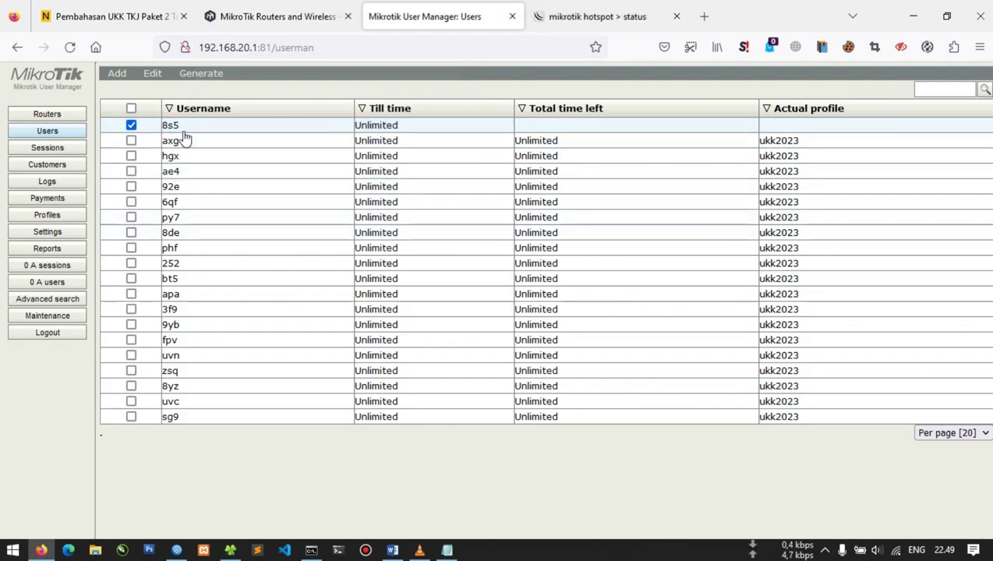
# Inspect the first user's available profiles and recorded sessions, including its MAC address
pyautogui.click(184, 133)
pyautogui.scroll(-5, 554, 279)
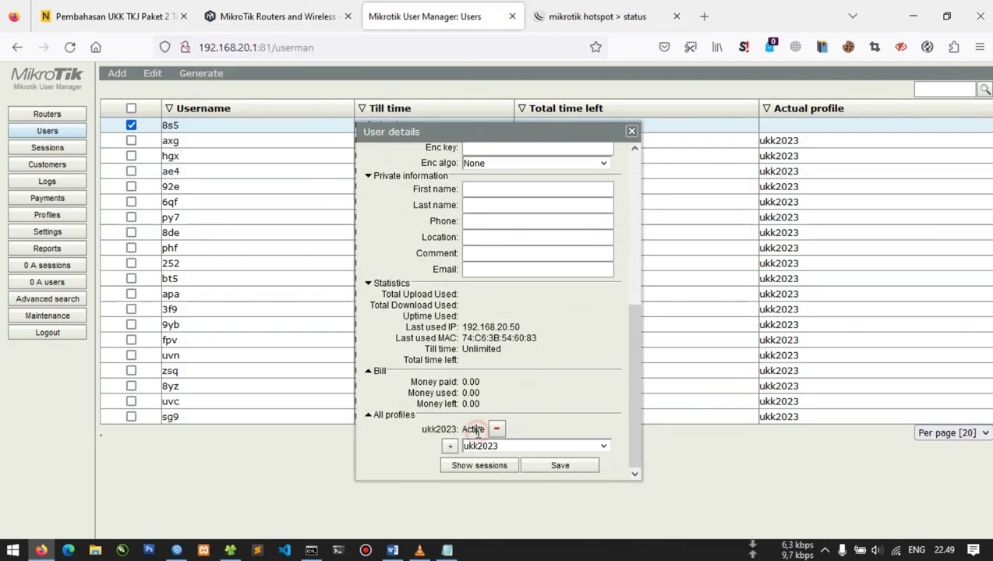
pyautogui.click(514, 445)
pyautogui.click(516, 447)
pyautogui.click(491, 467)
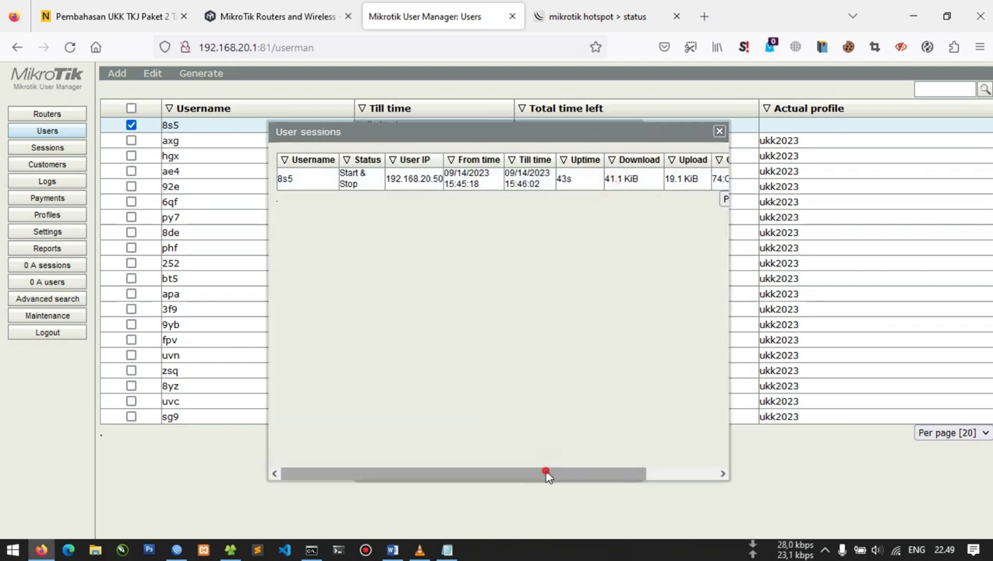
pyautogui.moveTo(545, 476); pyautogui.dragTo(618, 475)
pyautogui.doubleClick(645, 179)
pyautogui.doubleClick(669, 179)
pyautogui.click(718, 131)
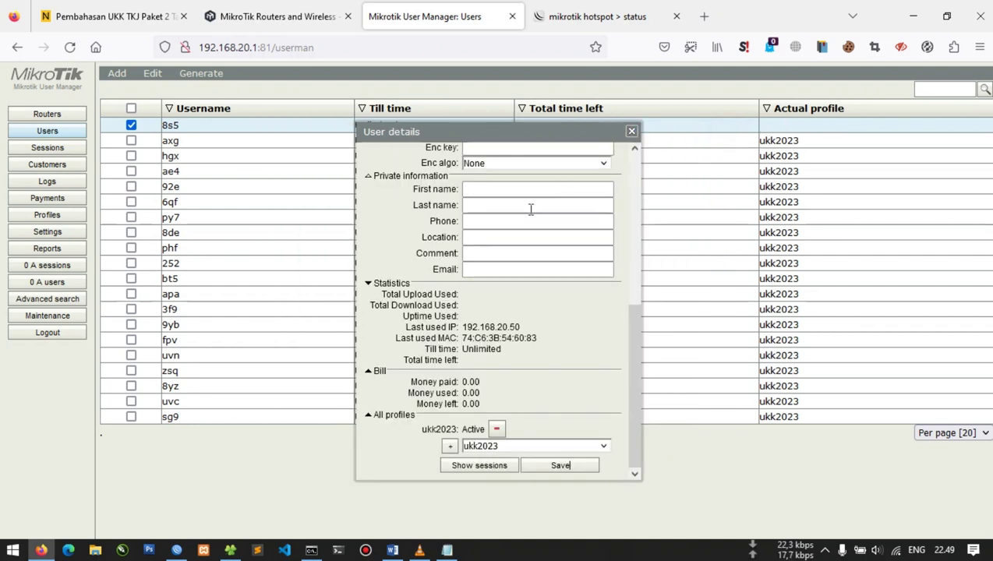
pyautogui.scroll(5, 530, 209)
pyautogui.scroll(1, 528, 209)
pyautogui.click(632, 132)
# Look over the second user's details, then reopen the first user's details
pyautogui.doubleClick(631, 144)
pyautogui.scroll(-5, 550, 290)
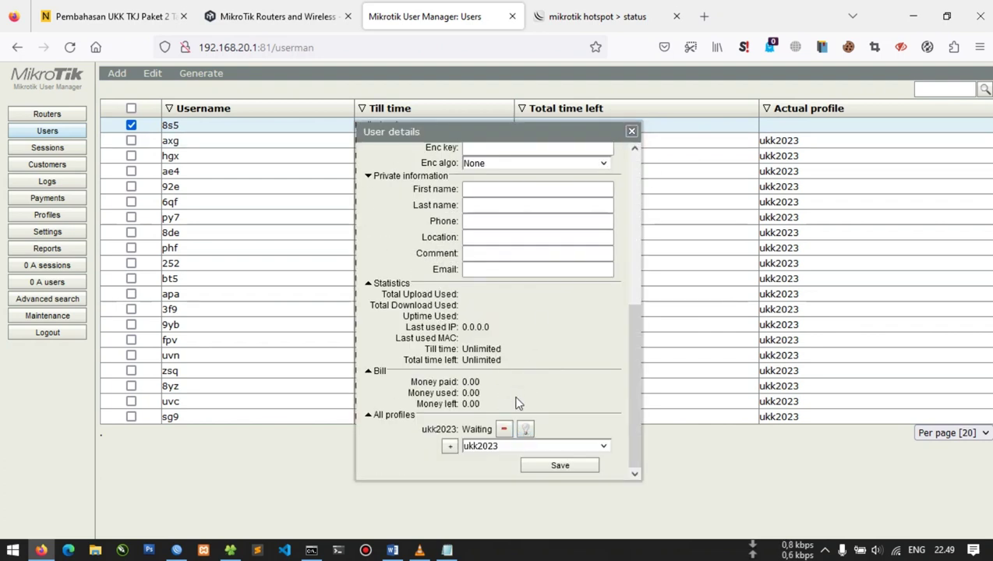
pyautogui.click(631, 133)
pyautogui.doubleClick(508, 126)
pyautogui.scroll(-5, 550, 397)
# Remove ukk2023 from the user, re-add it, activate it and save
pyautogui.click(500, 431)
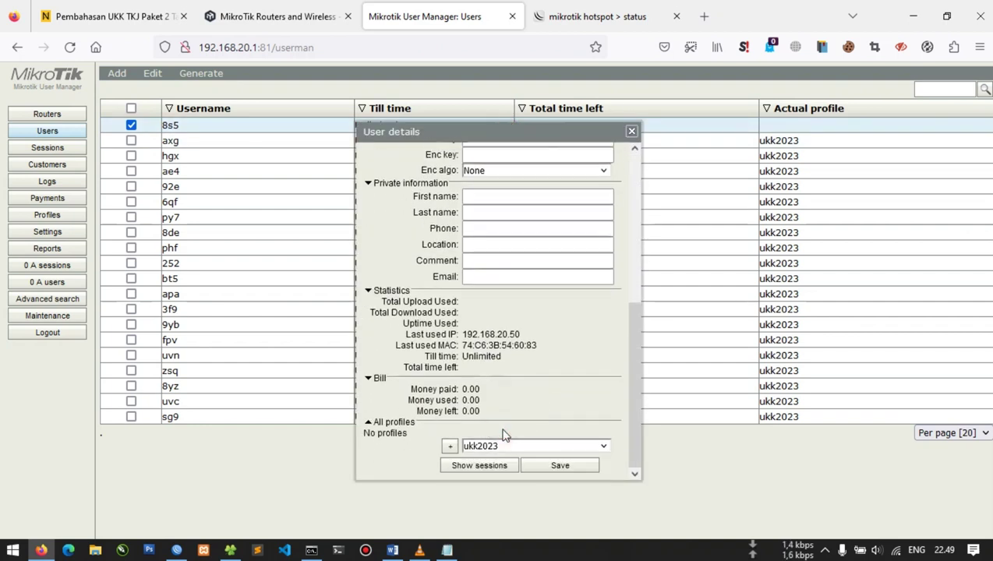
pyautogui.click(450, 446)
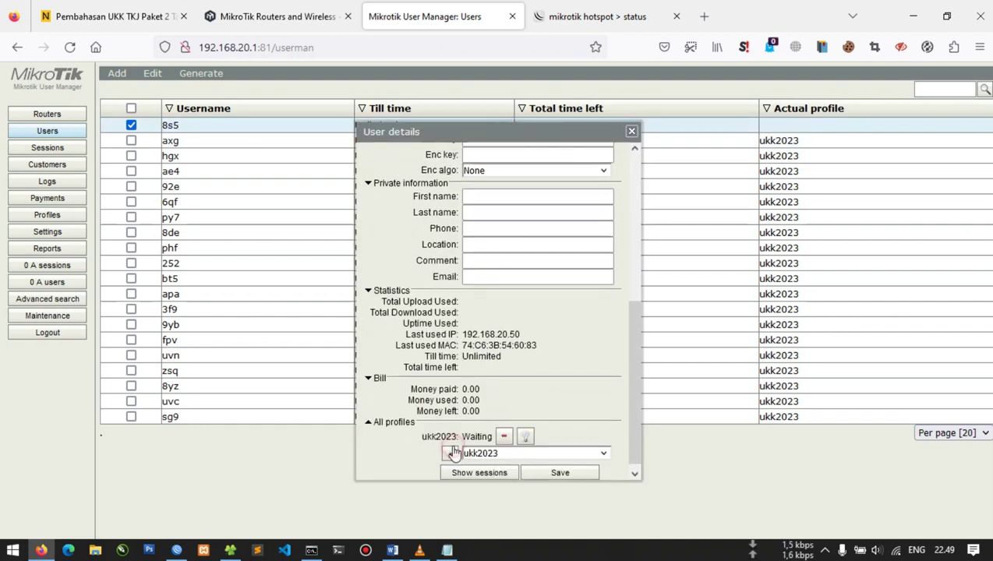
pyautogui.click(527, 439)
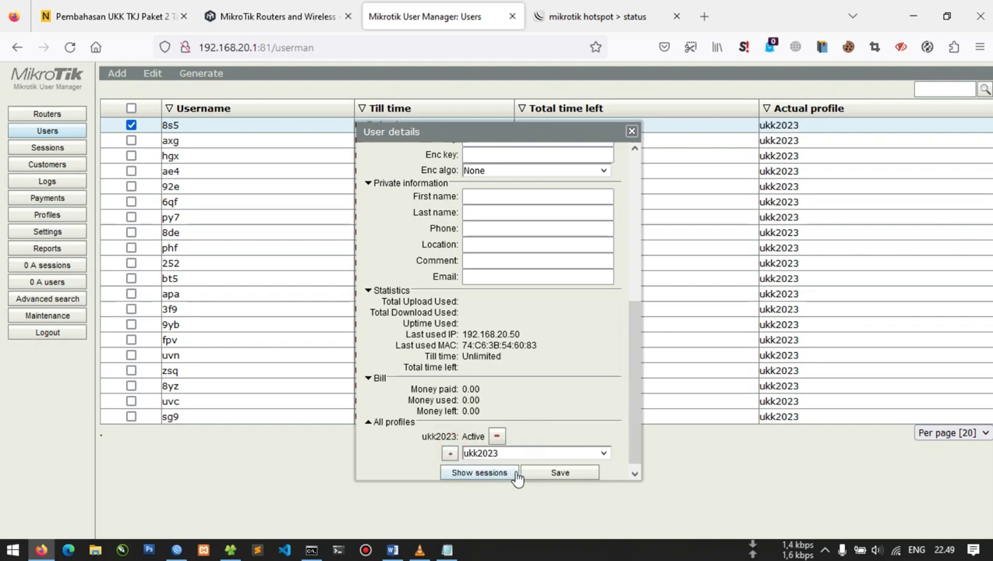
pyautogui.click(543, 475)
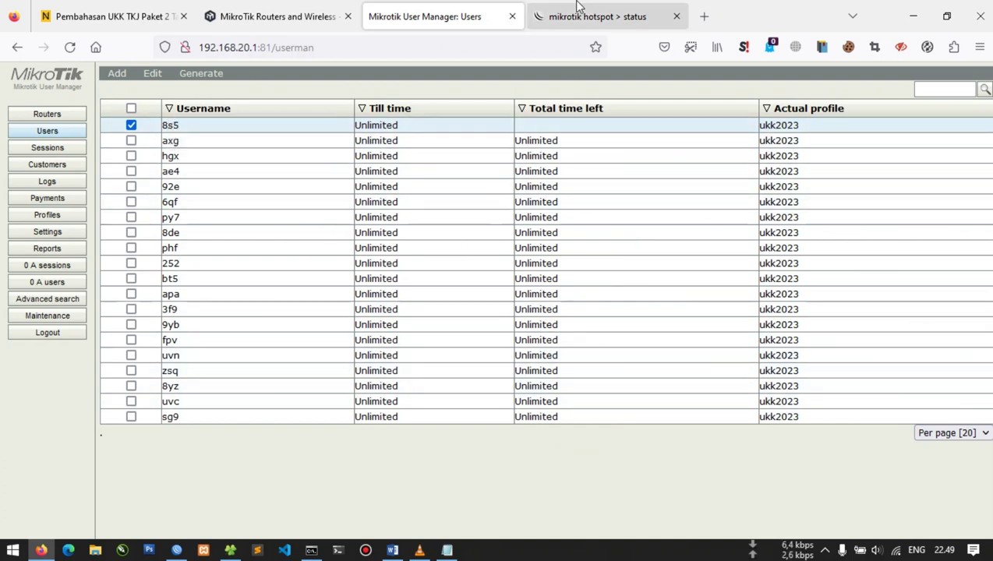
pyautogui.click(553, 17)
# Log off the hotspot and paste the test username from the notes into the login field
pyautogui.click(508, 362)
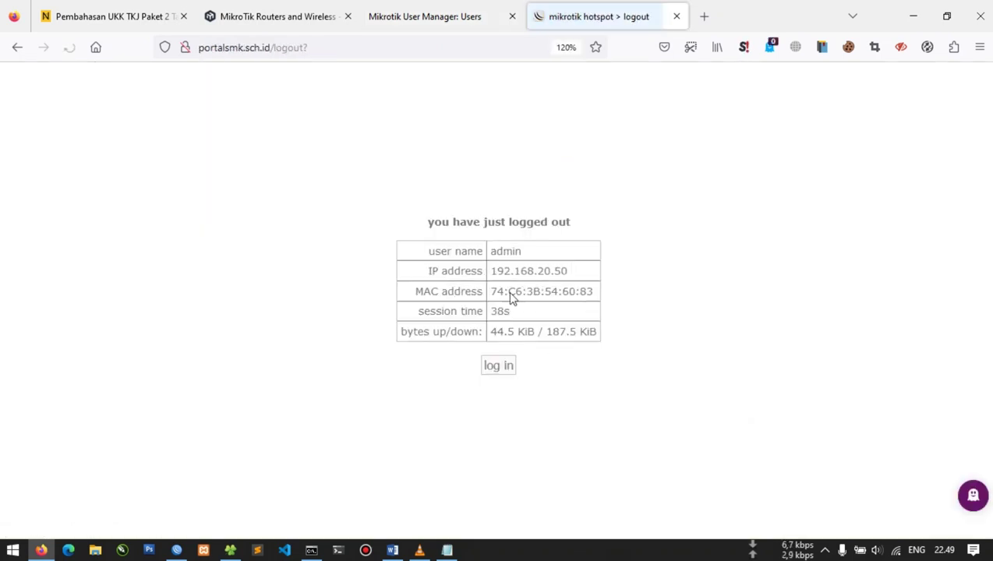
pyautogui.click(503, 367)
pyautogui.click(447, 549)
pyautogui.moveTo(489, 167); pyautogui.dragTo(519, 175)
pyautogui.hotkey('ctrl', 'c')
pyautogui.hotkey('alt', 'Tab')
pyautogui.click(538, 333)
pyautogui.hotkey('ctrl', 'v')
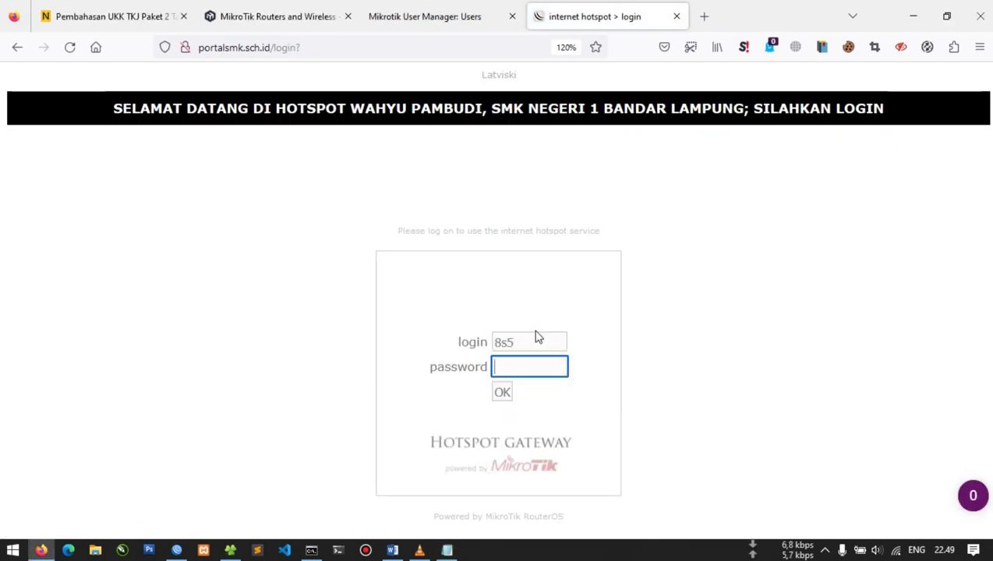
# Paste the test user's password and submit, which is refused with 'access denied at this time'
pyautogui.hotkey('alt', 'Tab')
pyautogui.click(507, 190)
pyautogui.doubleClick(507, 189)
pyautogui.hotkey('ctrl', 'c')
pyautogui.hotkey('alt', 'Tab')
pyautogui.press('Tab')
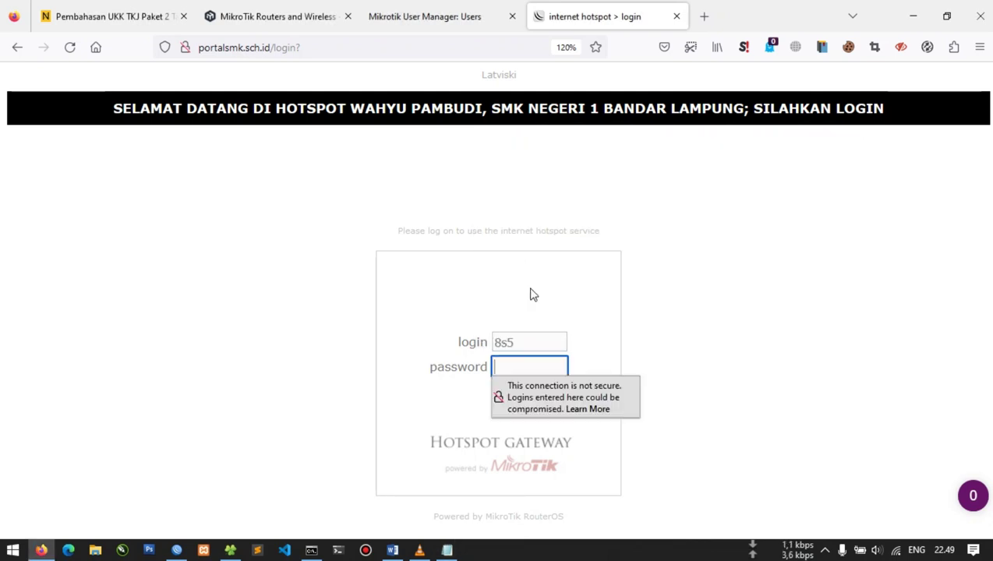
pyautogui.hotkey('ctrl', 'v')
pyautogui.click(502, 395)
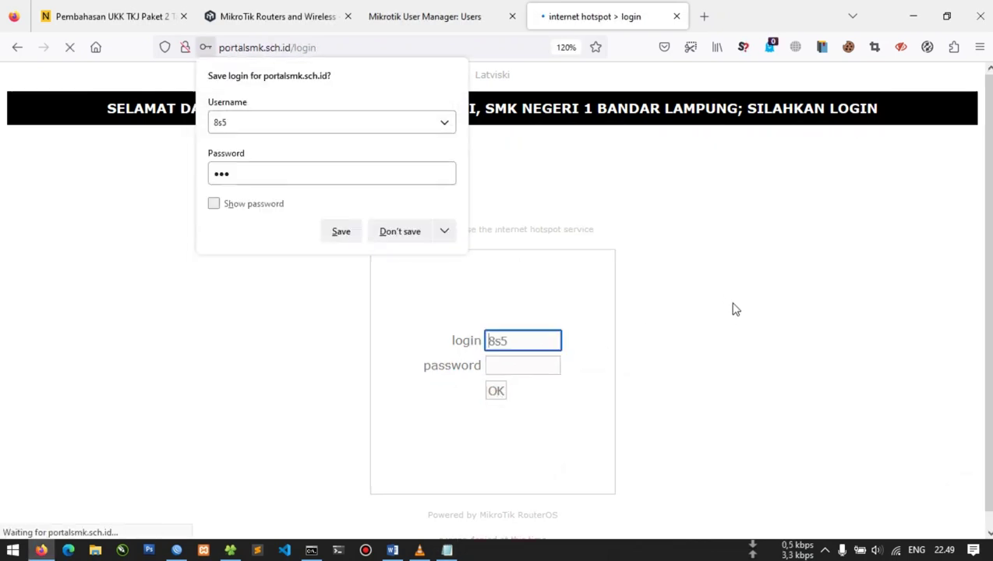
pyautogui.doubleClick(456, 527)
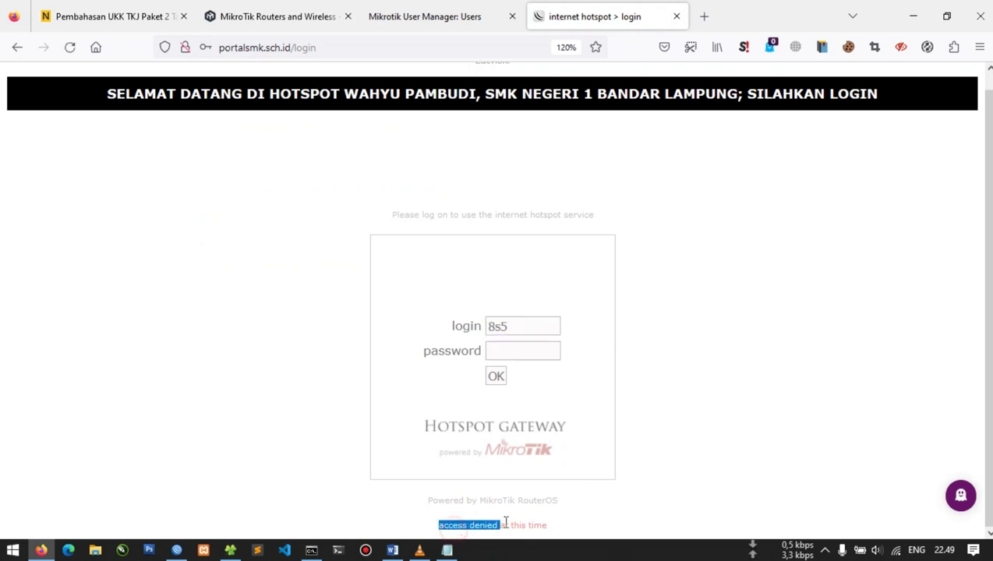
pyautogui.tripleClick(581, 528)
pyautogui.click(894, 404)
# Highlight the time-based internet blocking test line in yellow
pyautogui.hotkey('alt', 'Tab')
pyautogui.scroll(10, 293, 402)
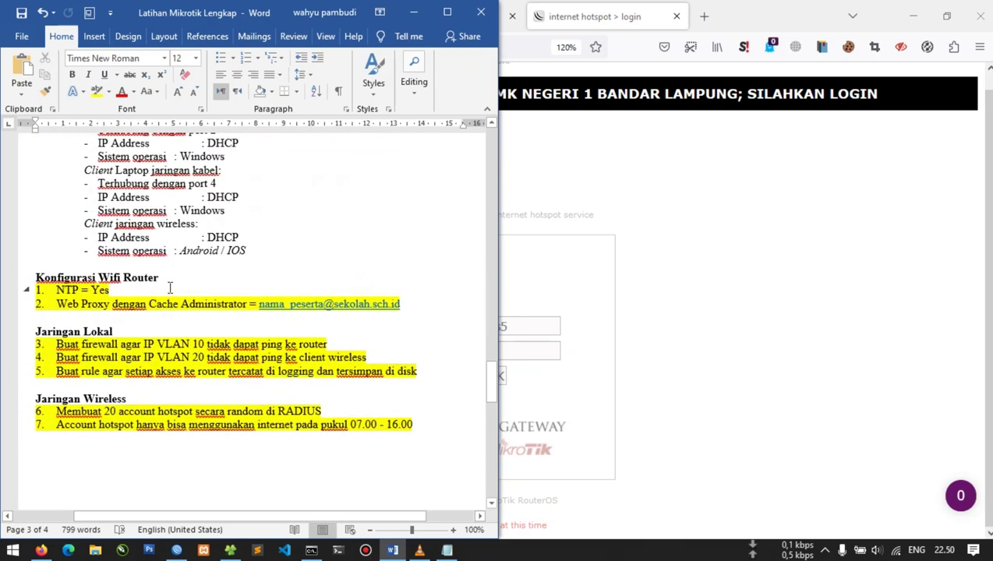
pyautogui.scroll(-15, 170, 288)
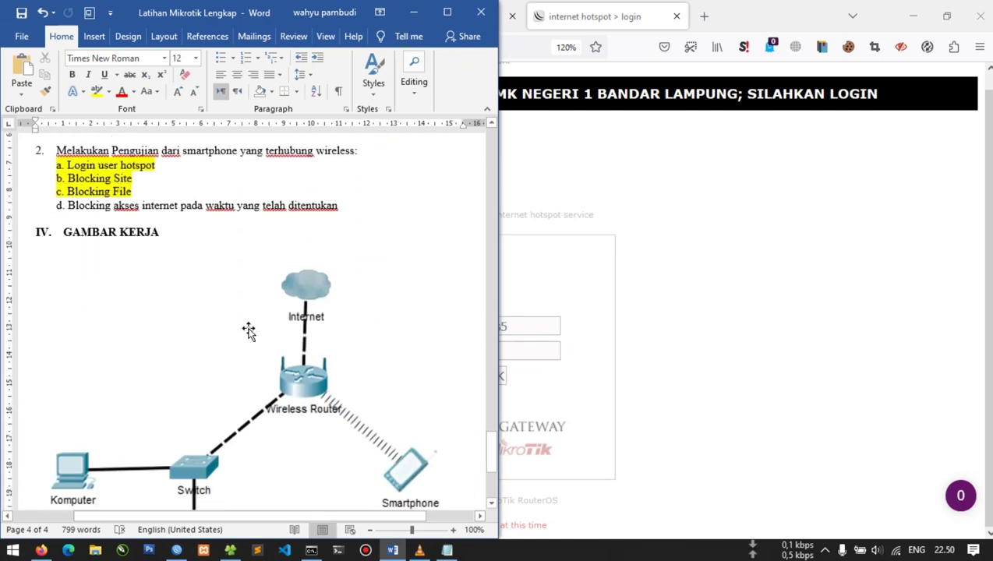
pyautogui.scroll(4, 249, 331)
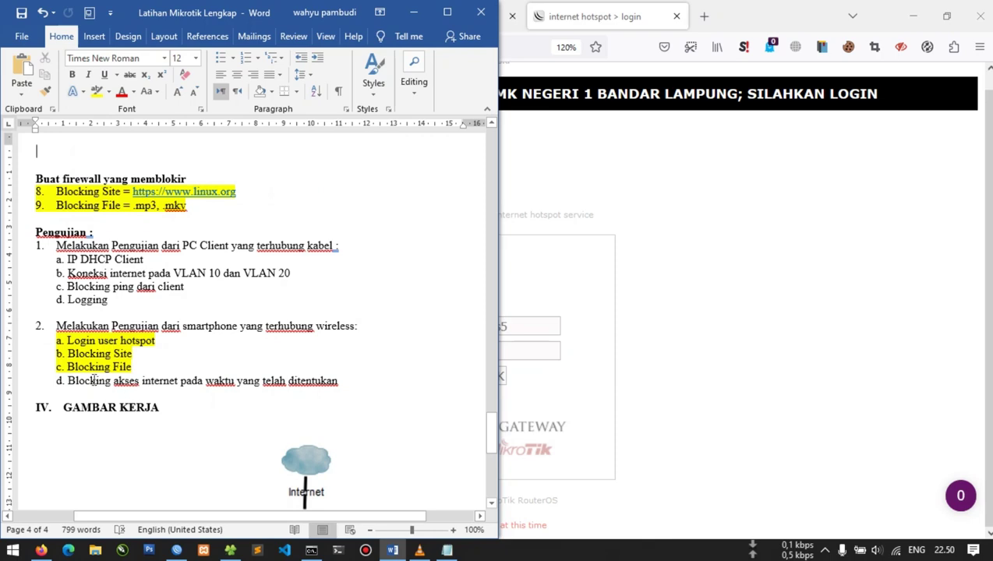
pyautogui.moveTo(85, 382); pyautogui.dragTo(344, 379)
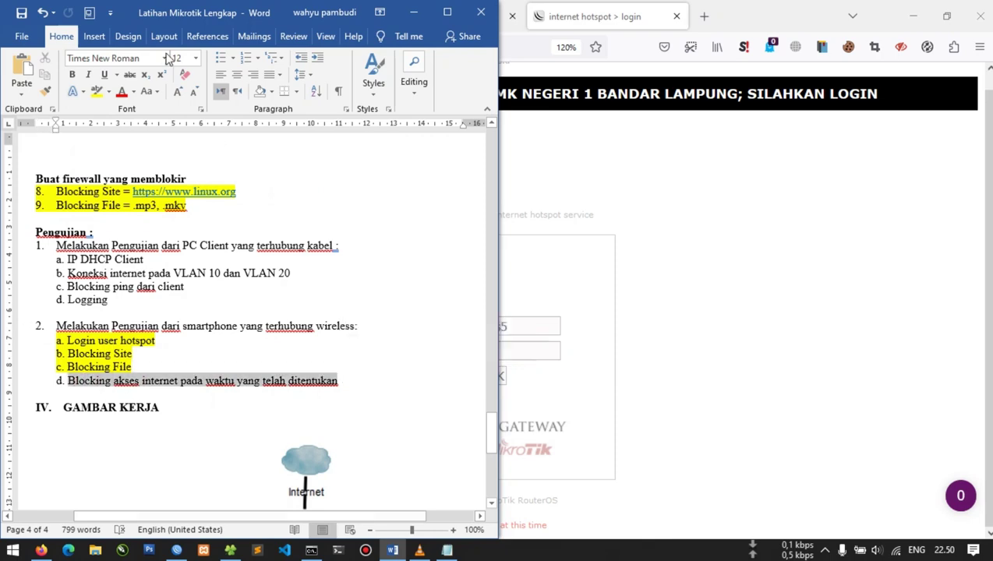
pyautogui.click(96, 92)
pyautogui.click(170, 273)
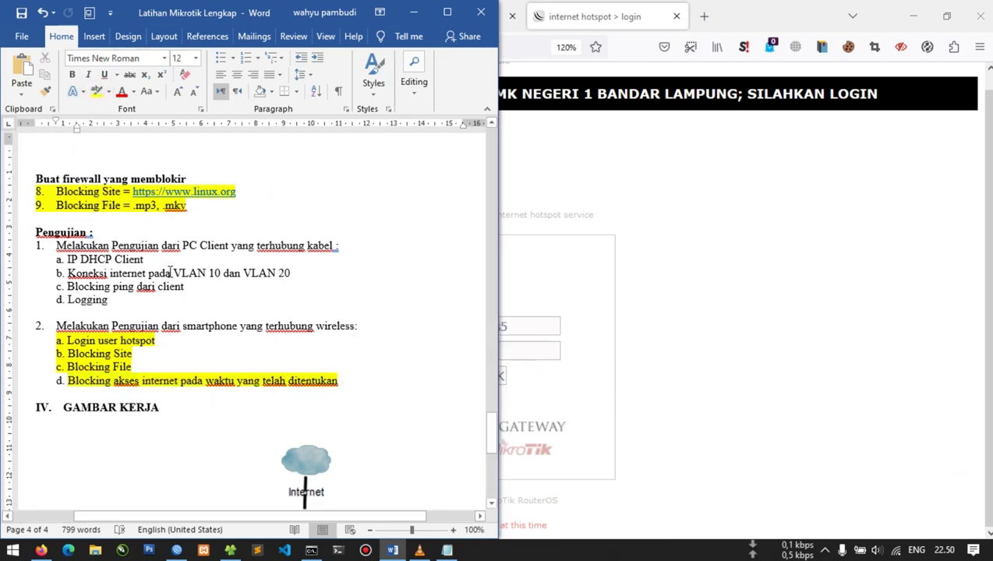
# Review the wired-client testing item and its sub-items in the checklist
pyautogui.scroll(-1, 170, 277)
pyautogui.scroll(10, 187, 265)
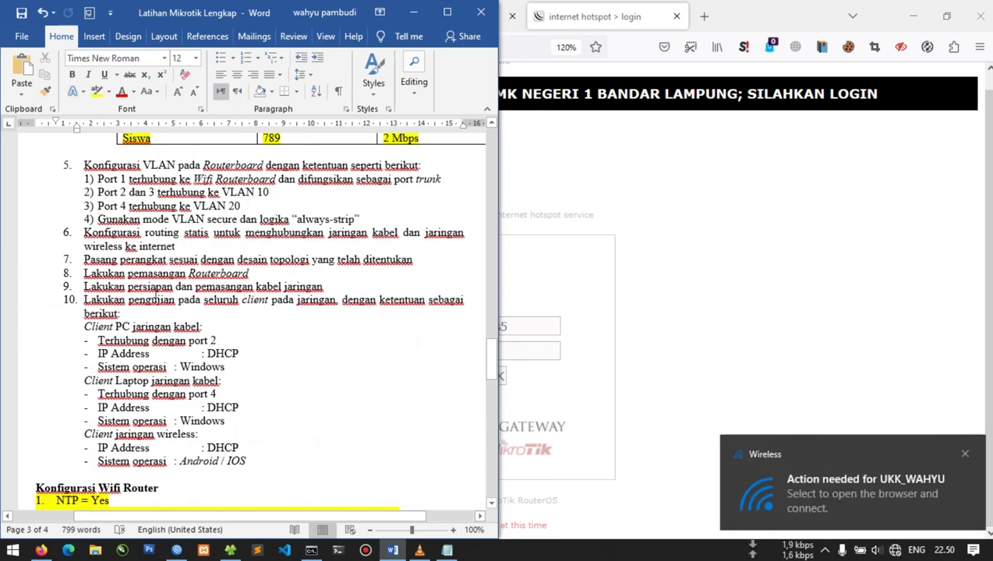
pyautogui.scroll(15, 236, 307)
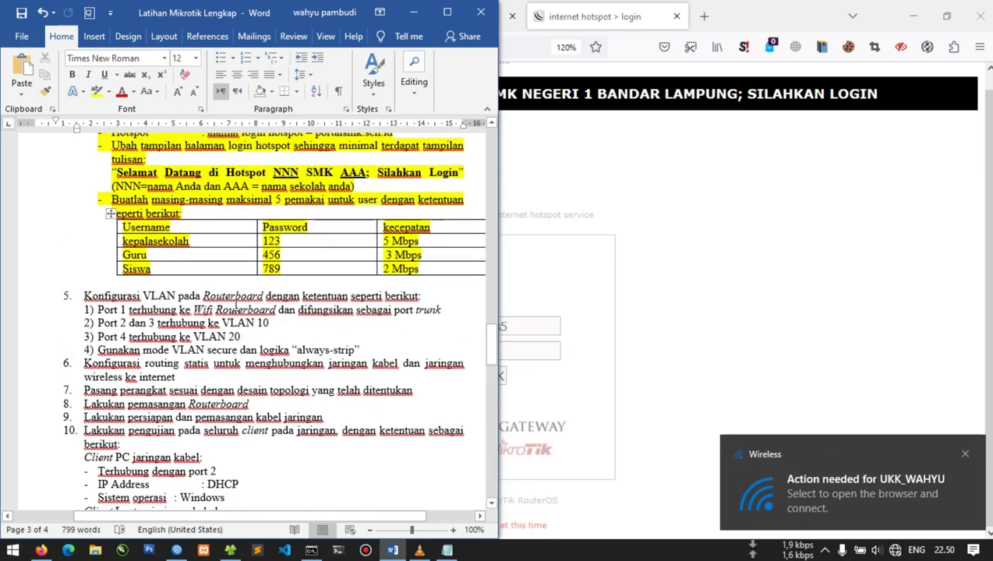
pyautogui.scroll(-20, 236, 303)
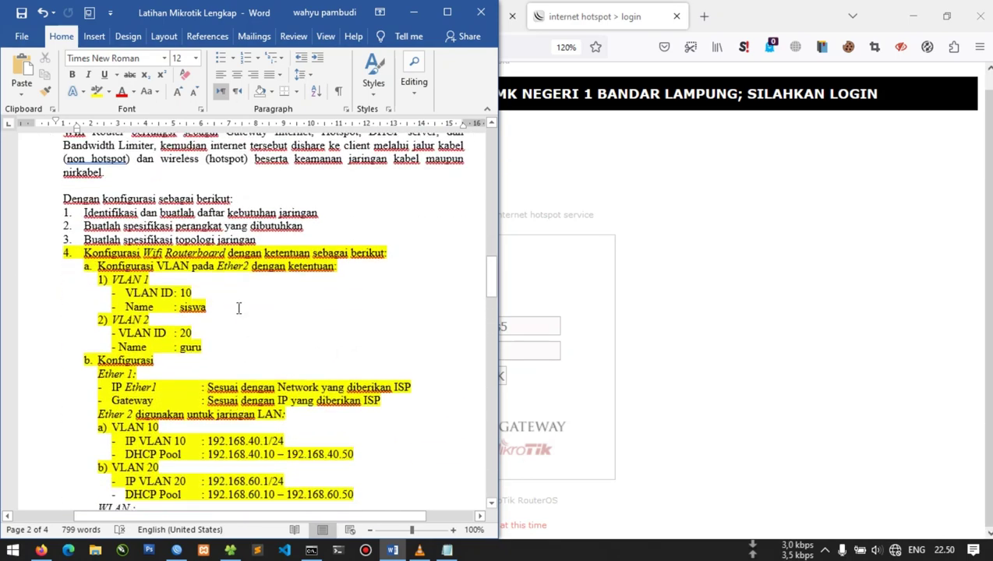
pyautogui.scroll(-4, 234, 307)
pyautogui.scroll(4, 228, 308)
pyautogui.scroll(-10, 140, 265)
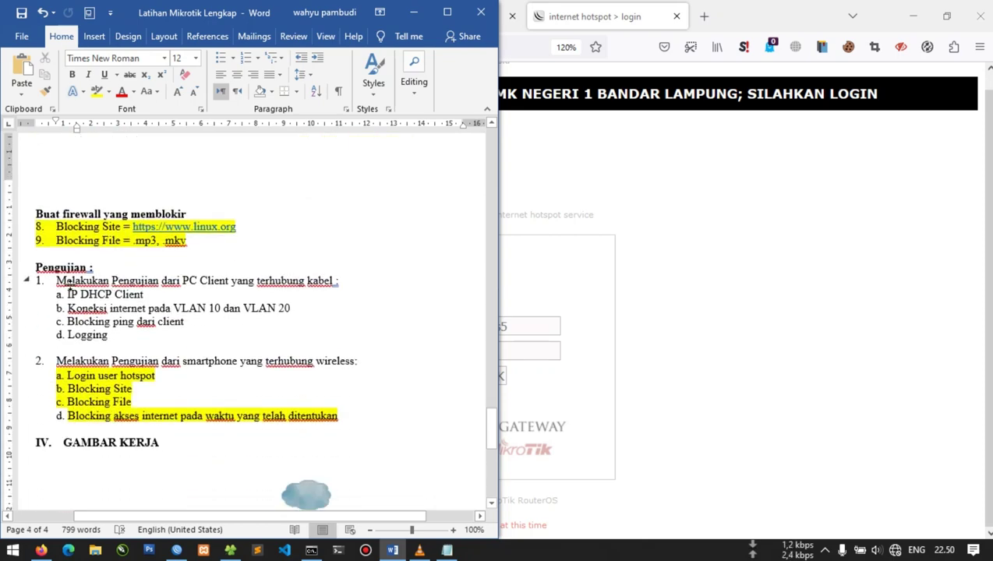
pyautogui.moveTo(55, 279); pyautogui.dragTo(133, 334)
pyautogui.click(133, 337)
# Highlight the word 'Logging' in yellow to mark item d done
pyautogui.scroll(-4, 122, 354)
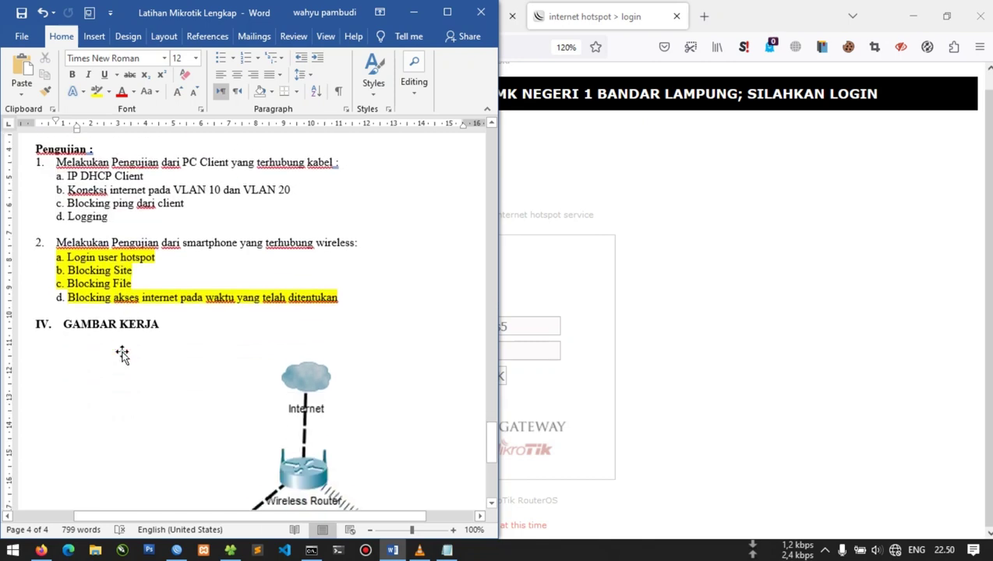
pyautogui.scroll(4, 156, 319)
pyautogui.doubleClick(94, 369)
pyautogui.click(97, 91)
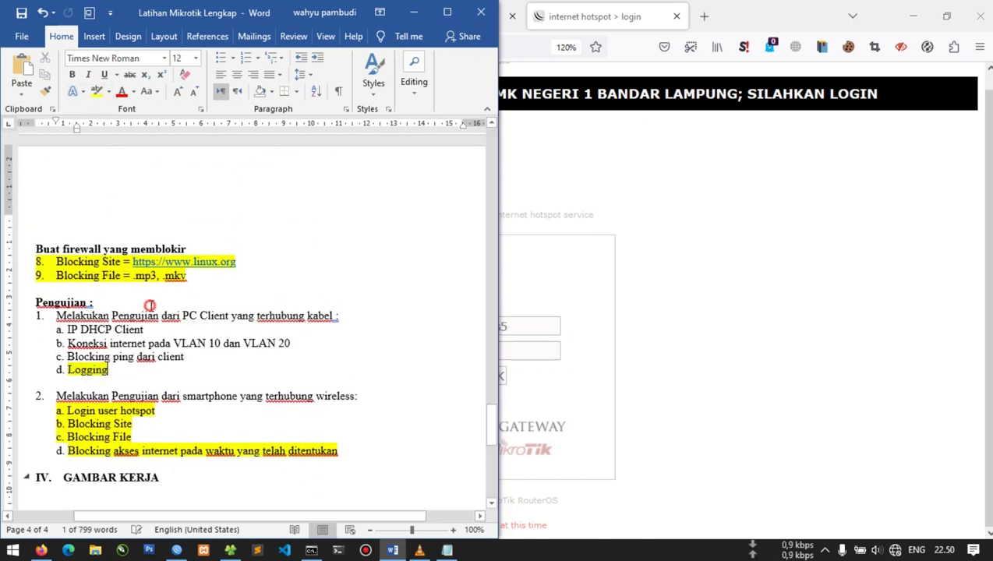
pyautogui.click(150, 305)
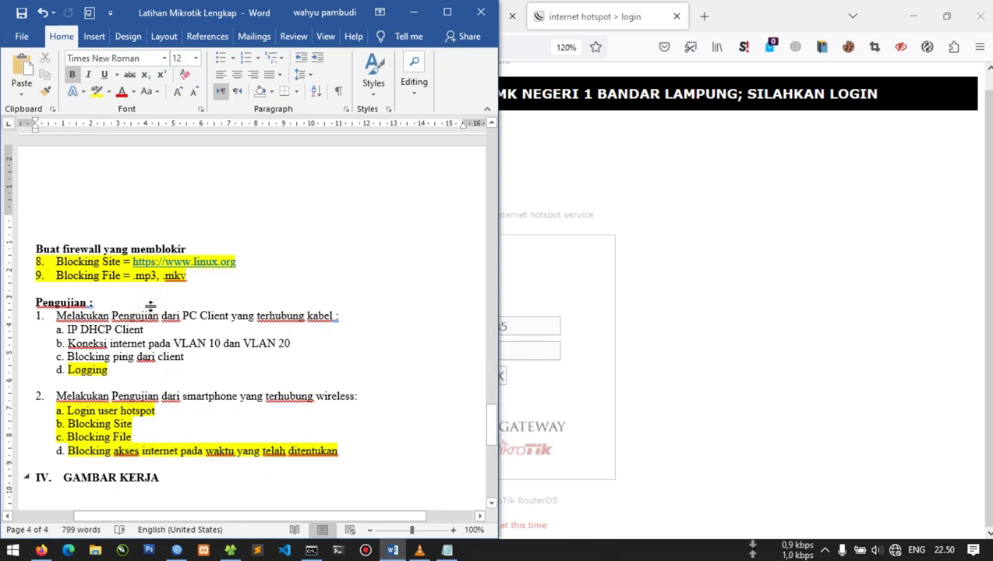
pyautogui.scroll(20, 150, 305)
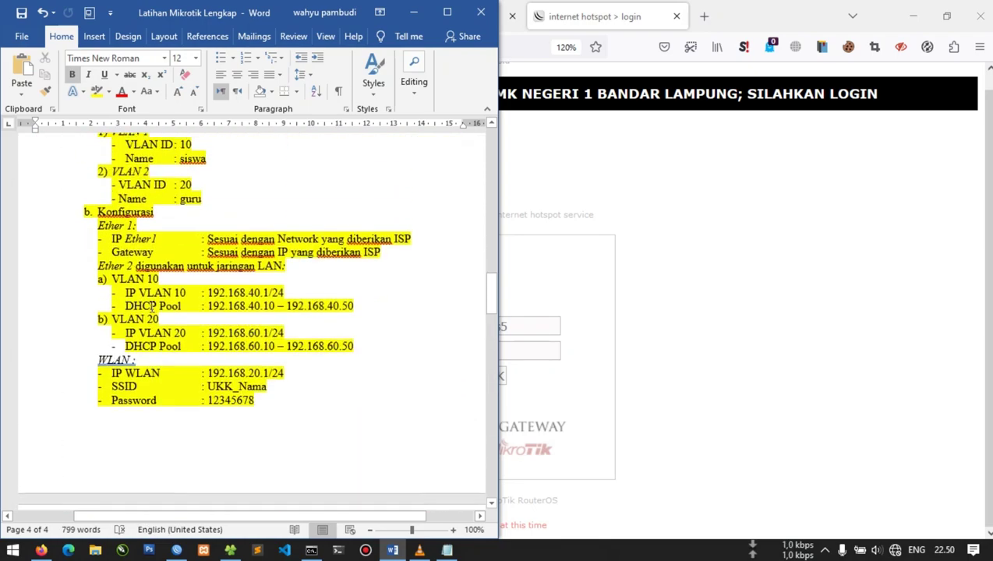